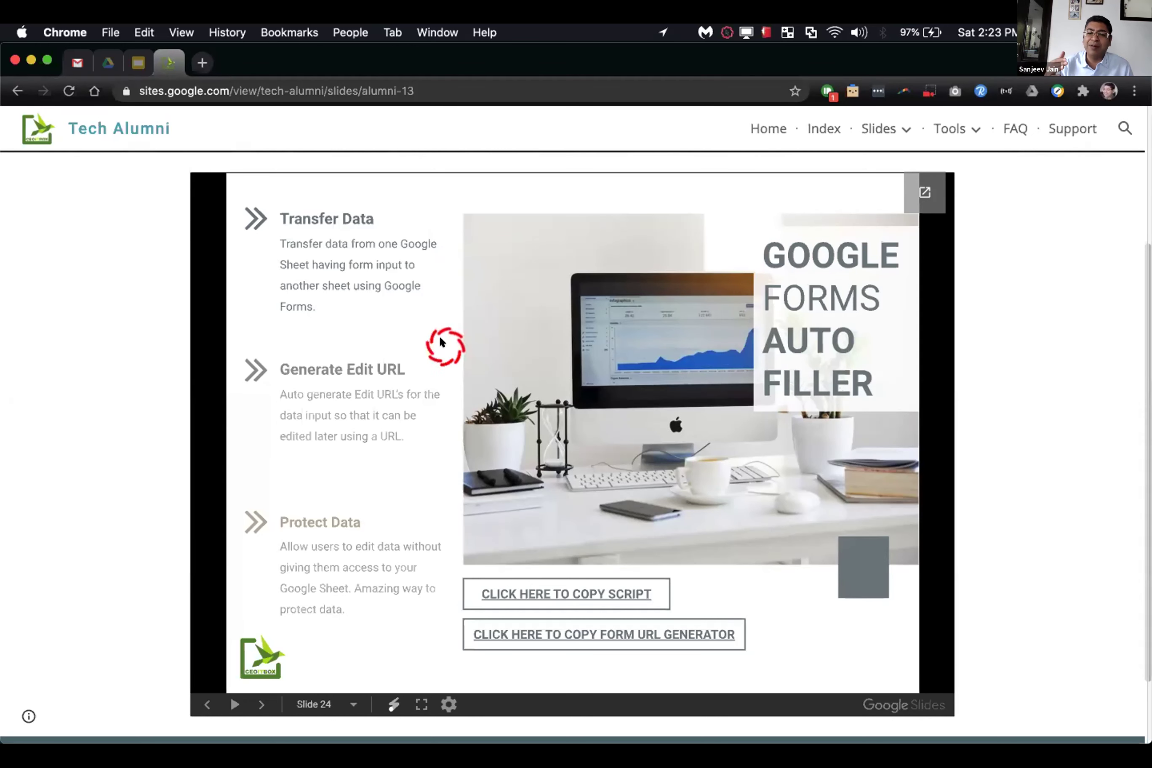
# Step: Follow the Auto Filler slide's 'CLICK HERE TO COPY SCRIPT' link to its copy page
pyautogui.click(560, 594)
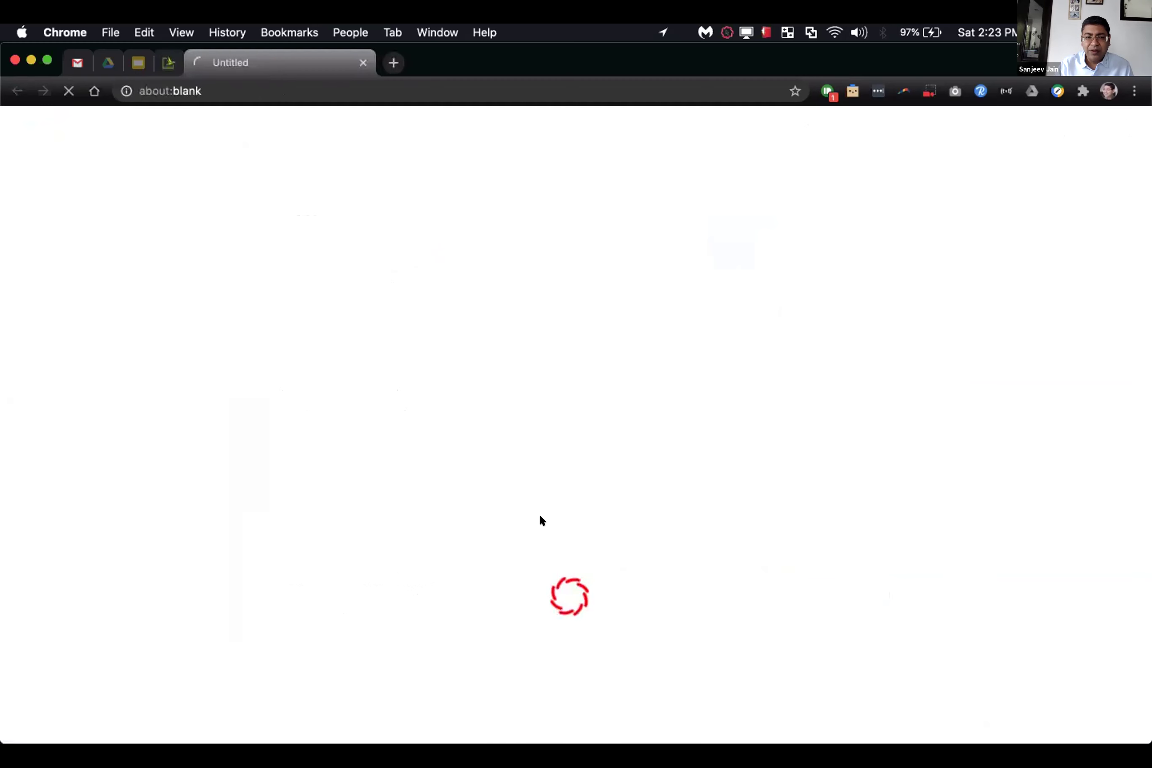
# Step: Make a copy of the CEOITBOX Auto Form Filler spreadsheet
pyautogui.click(489, 177)
pyautogui.click(330, 385)
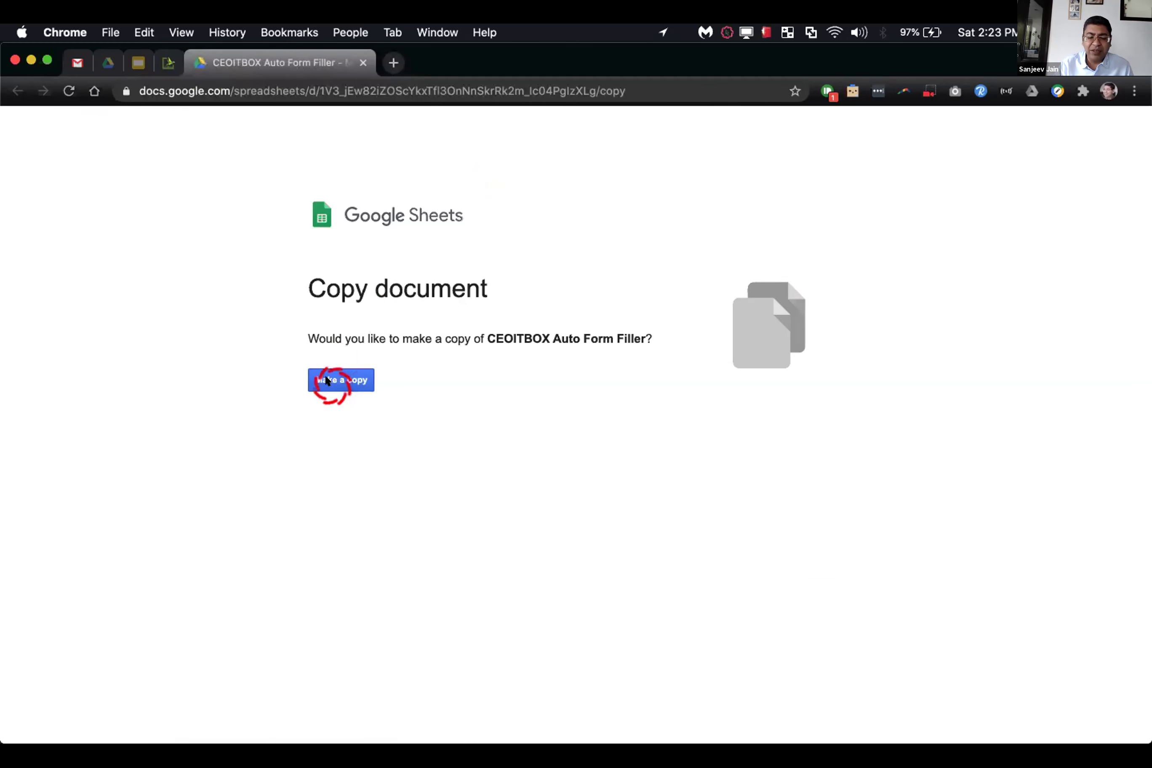
pyautogui.click(167, 62)
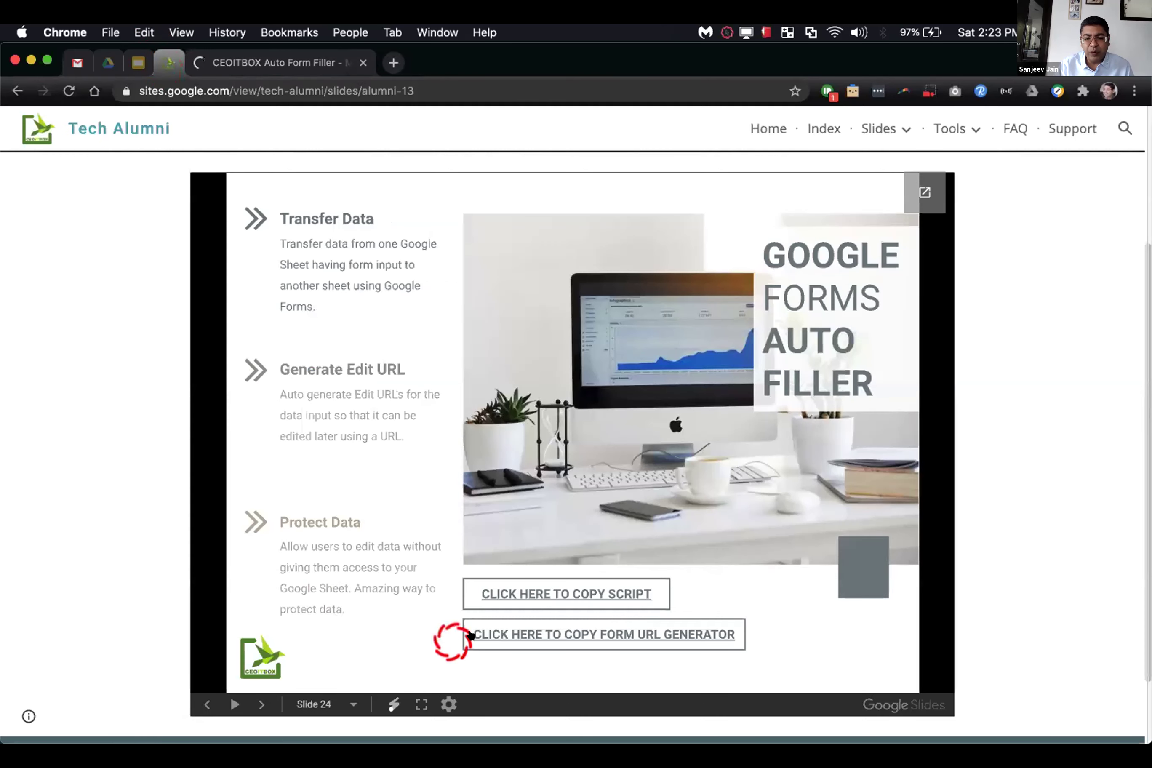
# Step: Copy the Form Fill & Edit URL Generator from the slide's link and switch between both copies
pyautogui.click(489, 633)
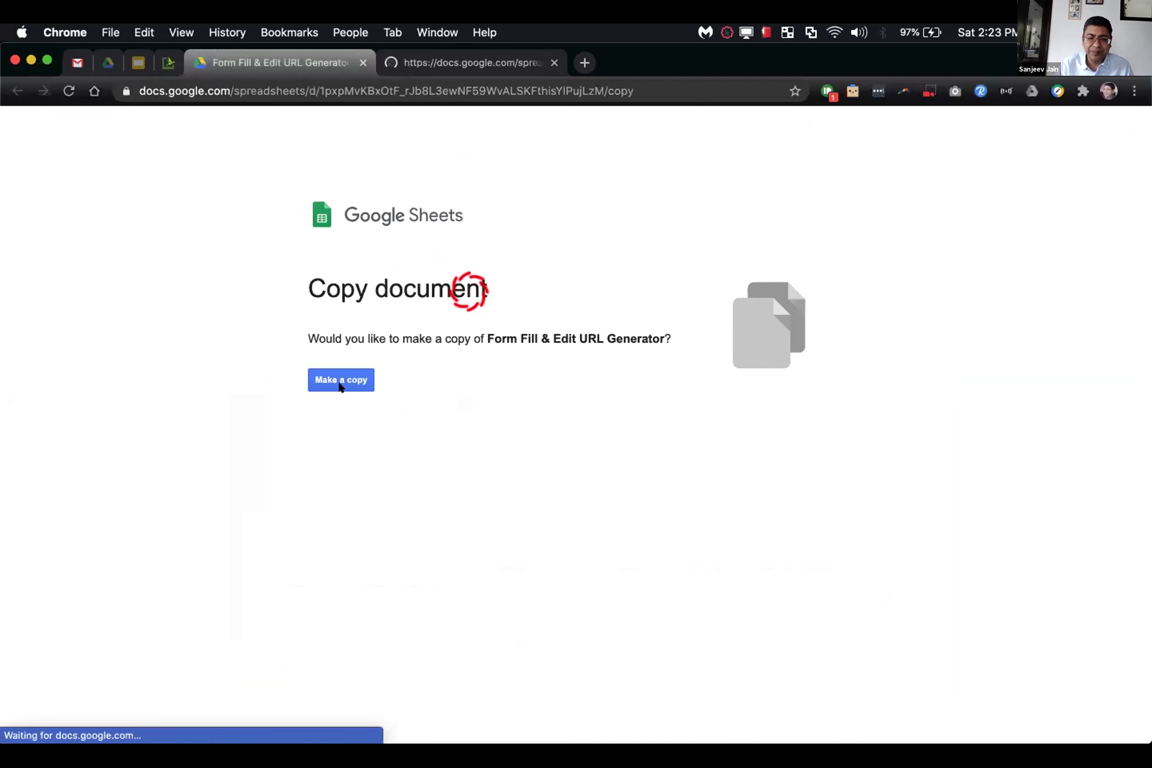
pyautogui.click(343, 382)
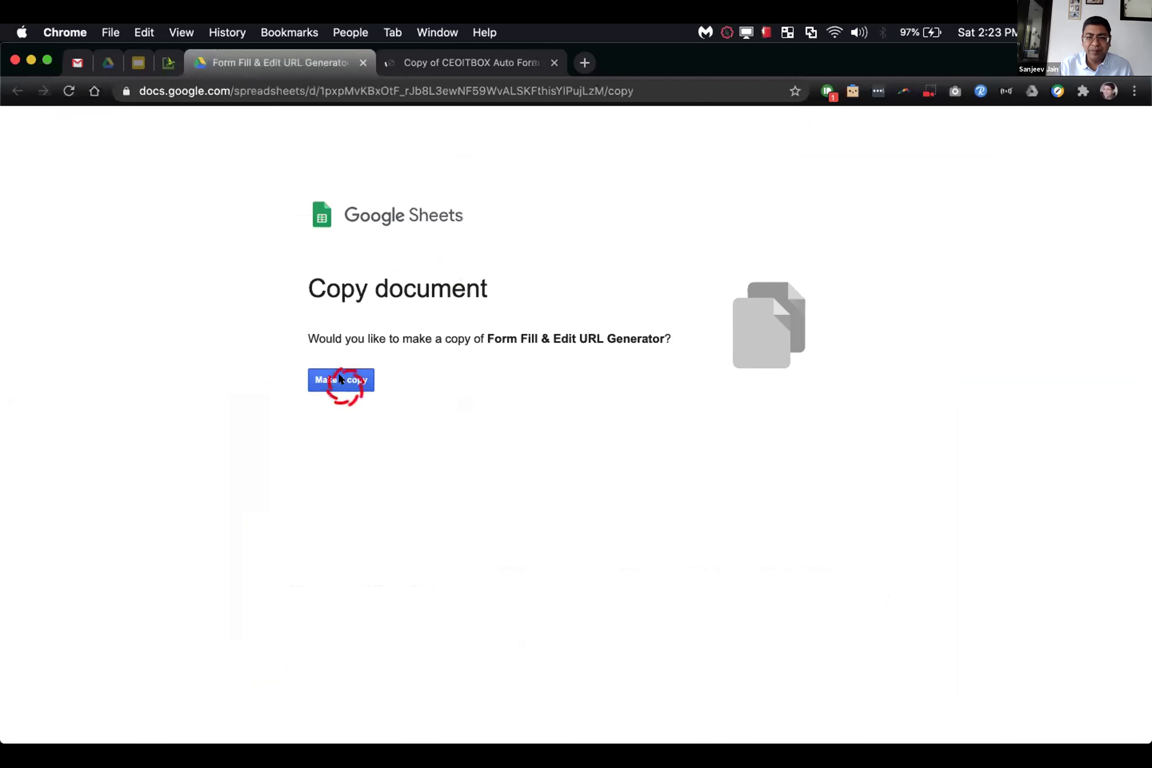
pyautogui.click(491, 129)
pyautogui.click(492, 63)
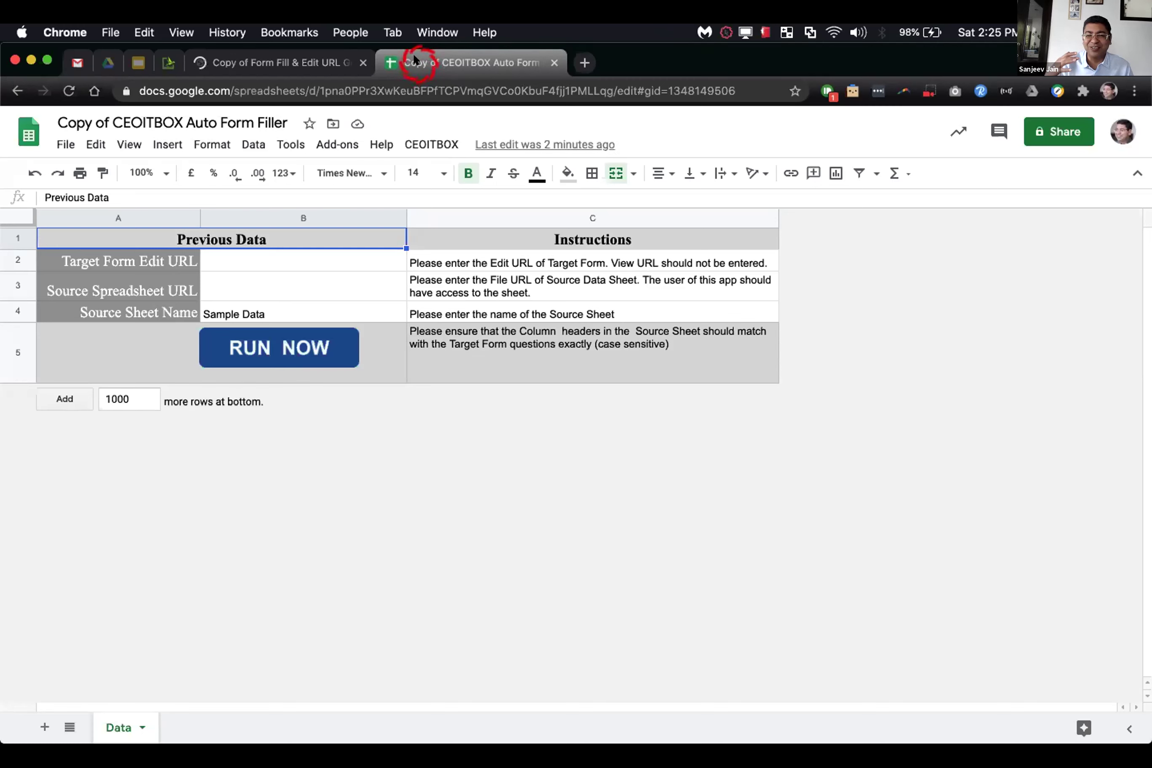
pyautogui.click(302, 61)
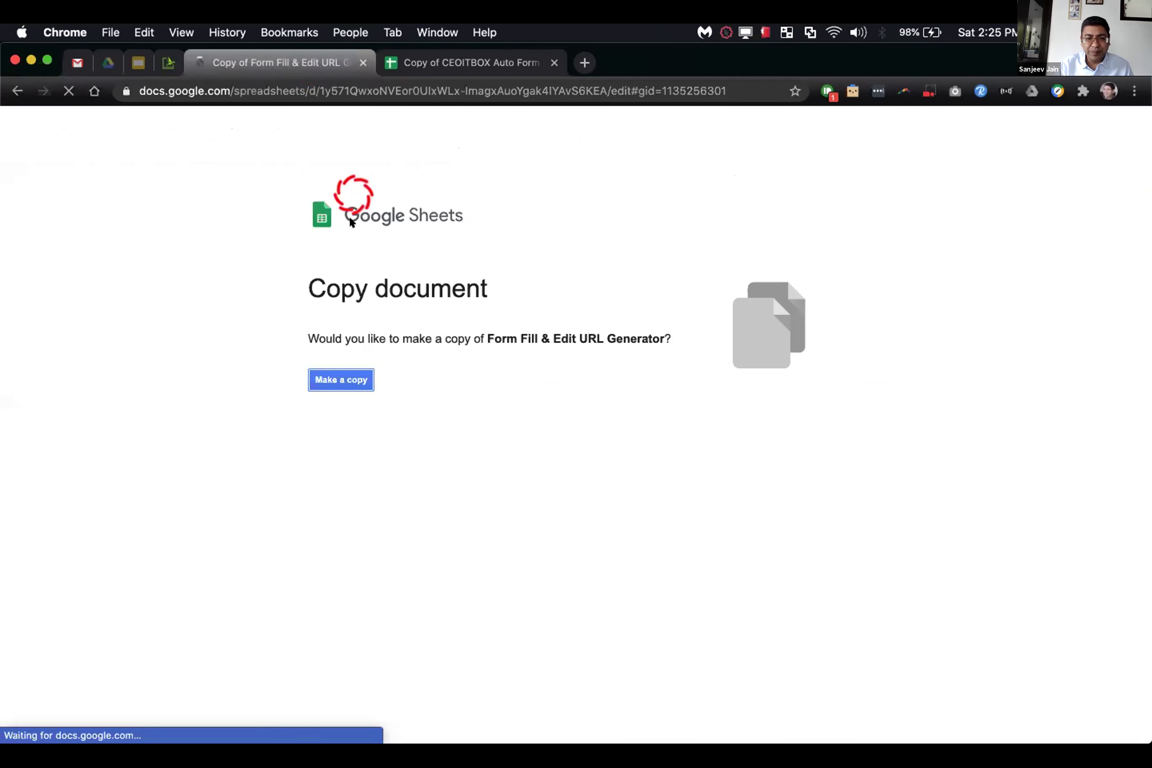
# Step: Run CEOITBOX > Check Licence and authorize the script with your account
pyautogui.click(455, 64)
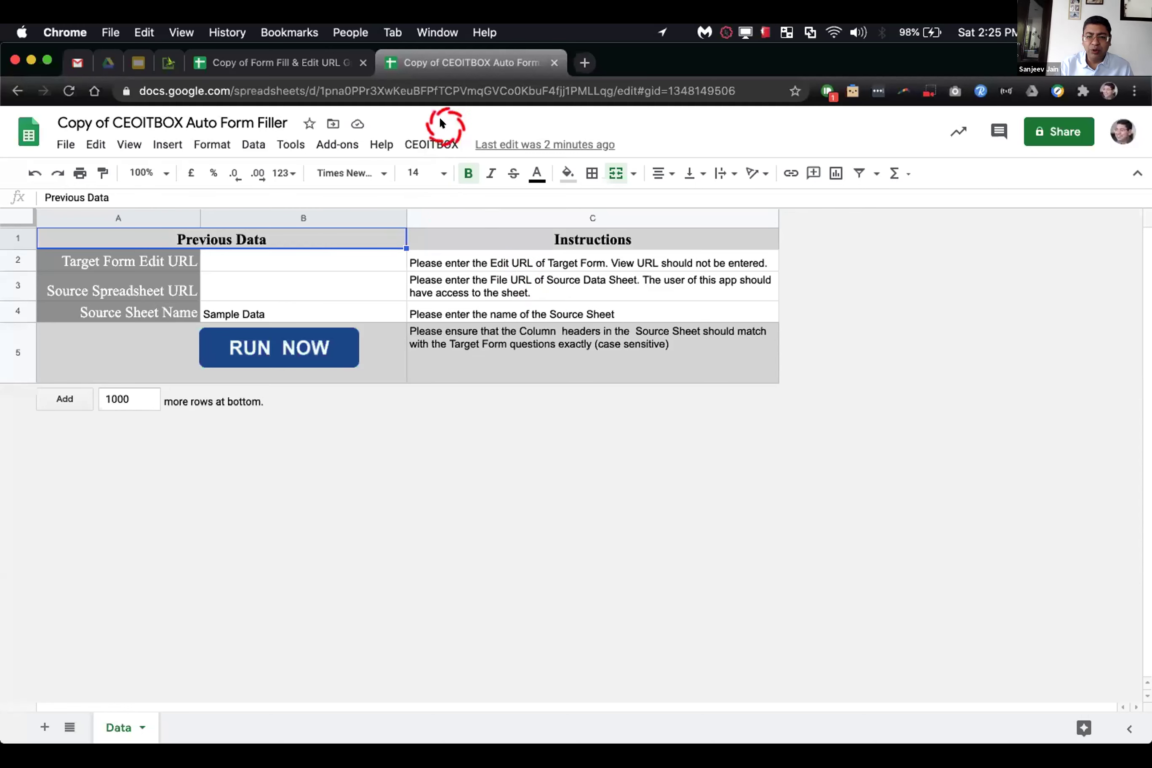
pyautogui.click(431, 144)
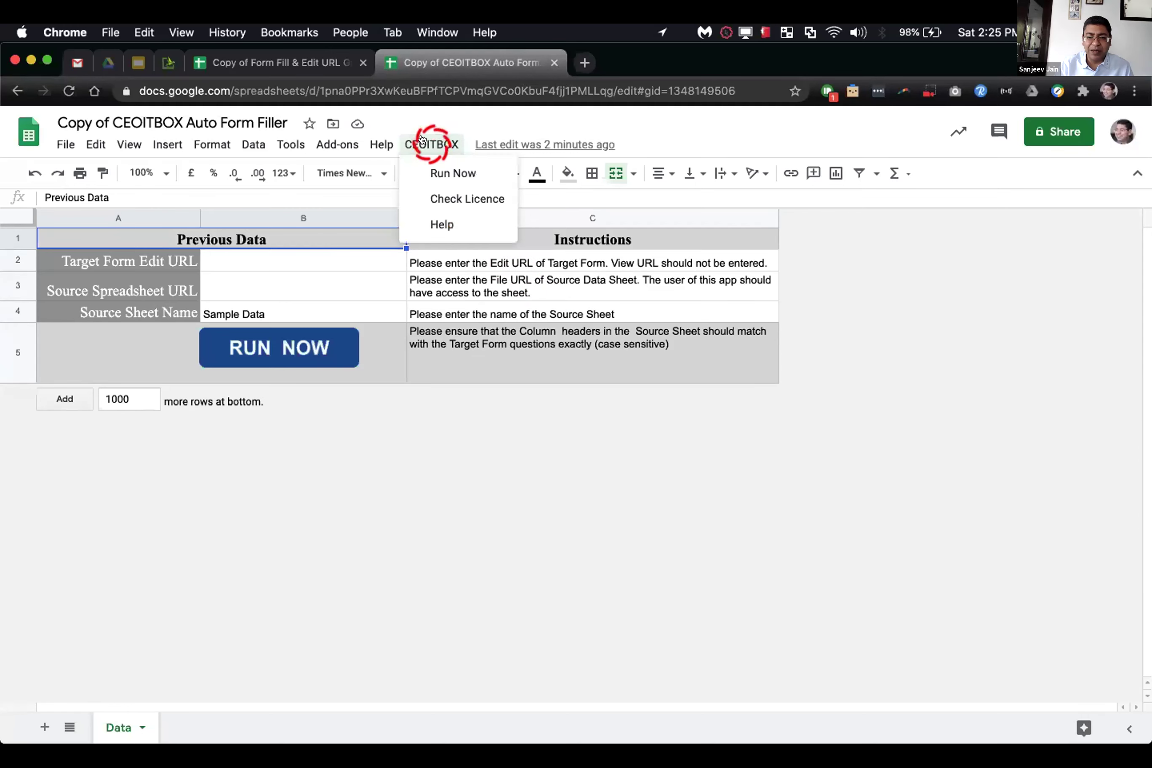
pyautogui.click(431, 198)
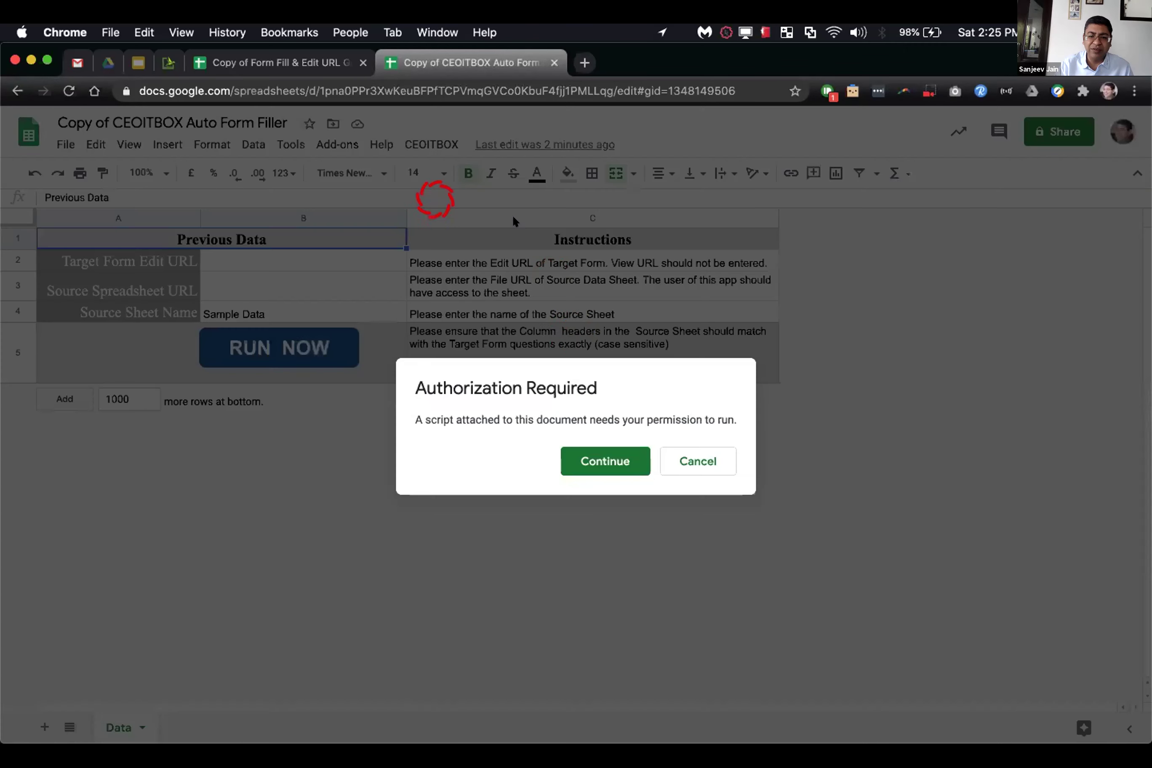
pyautogui.click(585, 460)
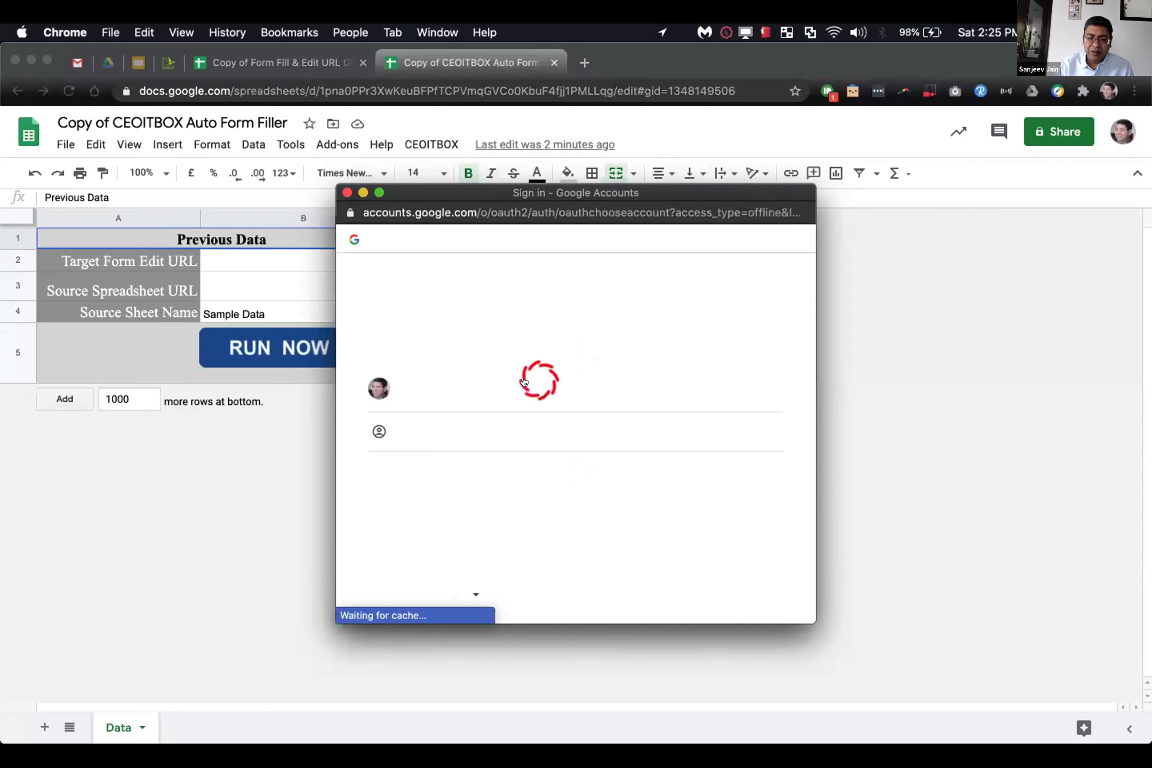
pyautogui.click(528, 378)
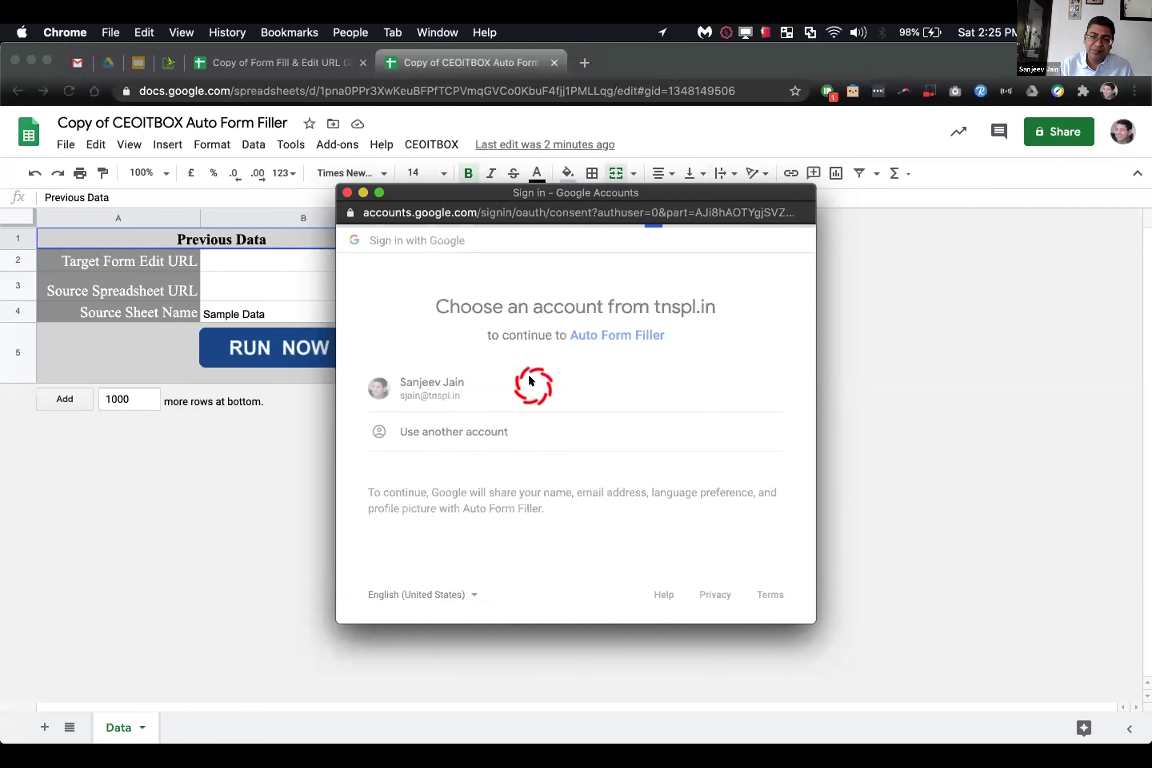
pyautogui.scroll(-5, 528, 377)
pyautogui.click(748, 525)
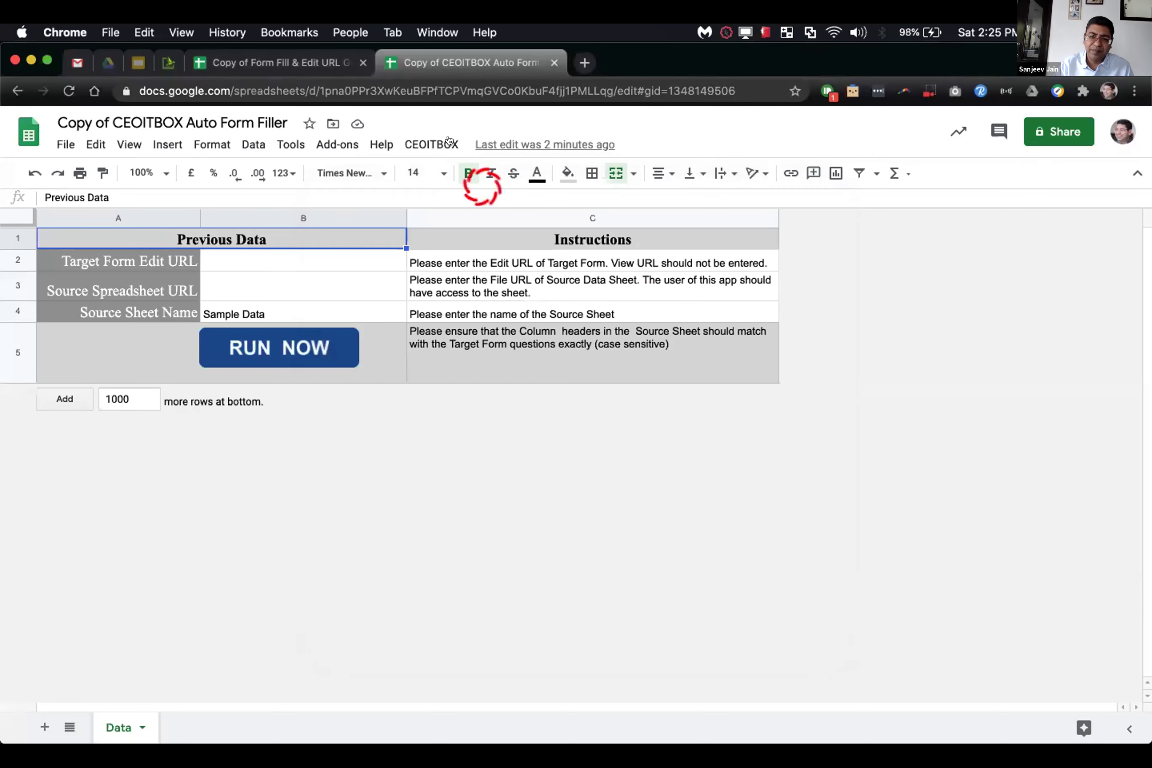
# Step: Rerun the licence check (Basic, 30 credits, valid to 27/04/2030) and close the status window
pyautogui.click(446, 145)
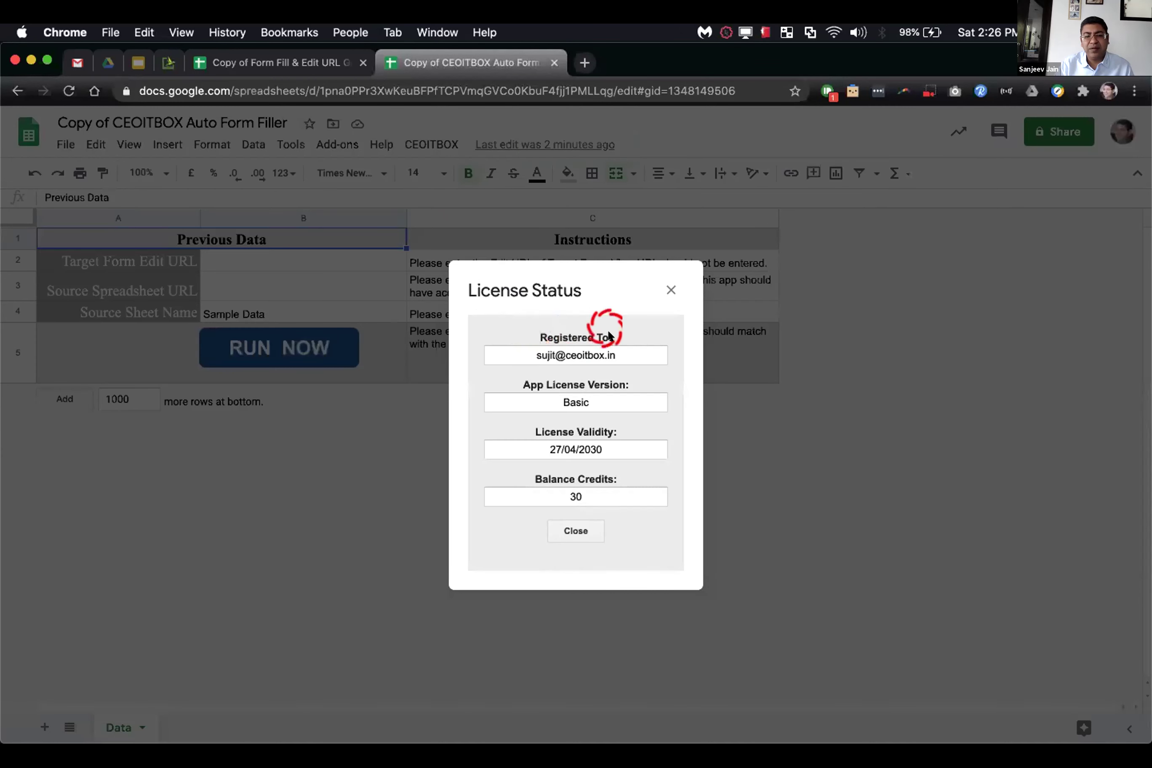
pyautogui.click(570, 530)
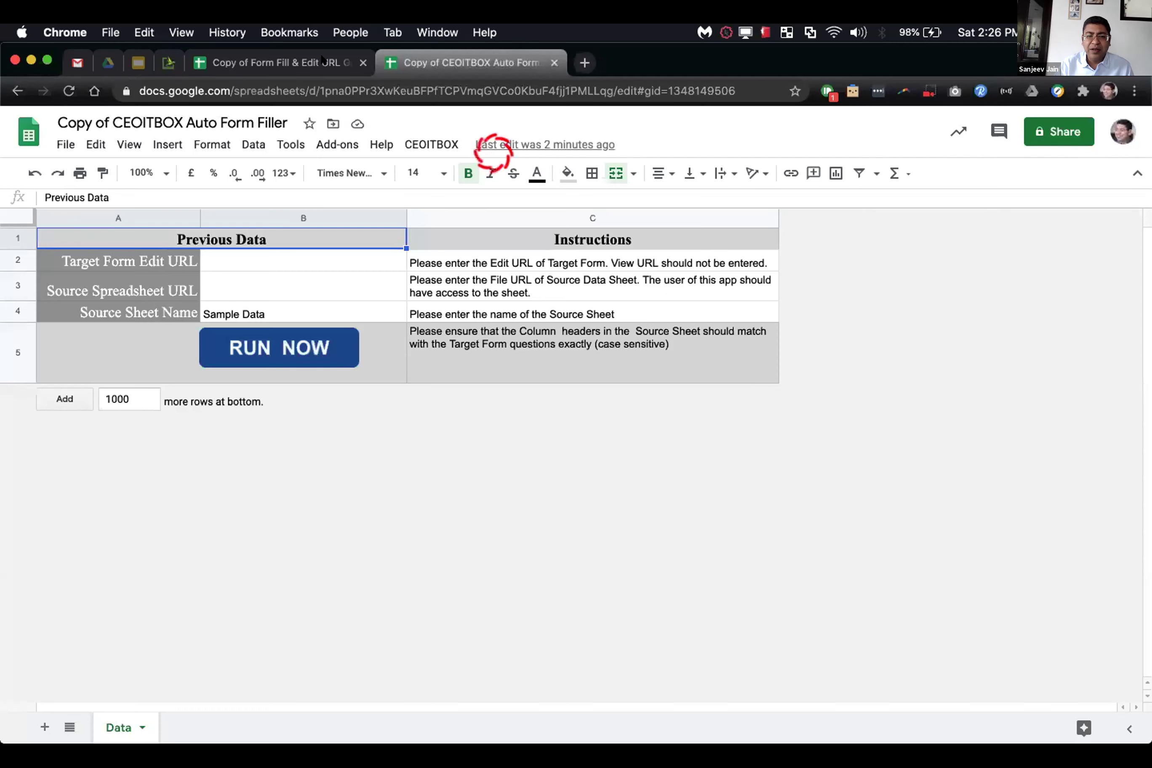
pyautogui.click(321, 61)
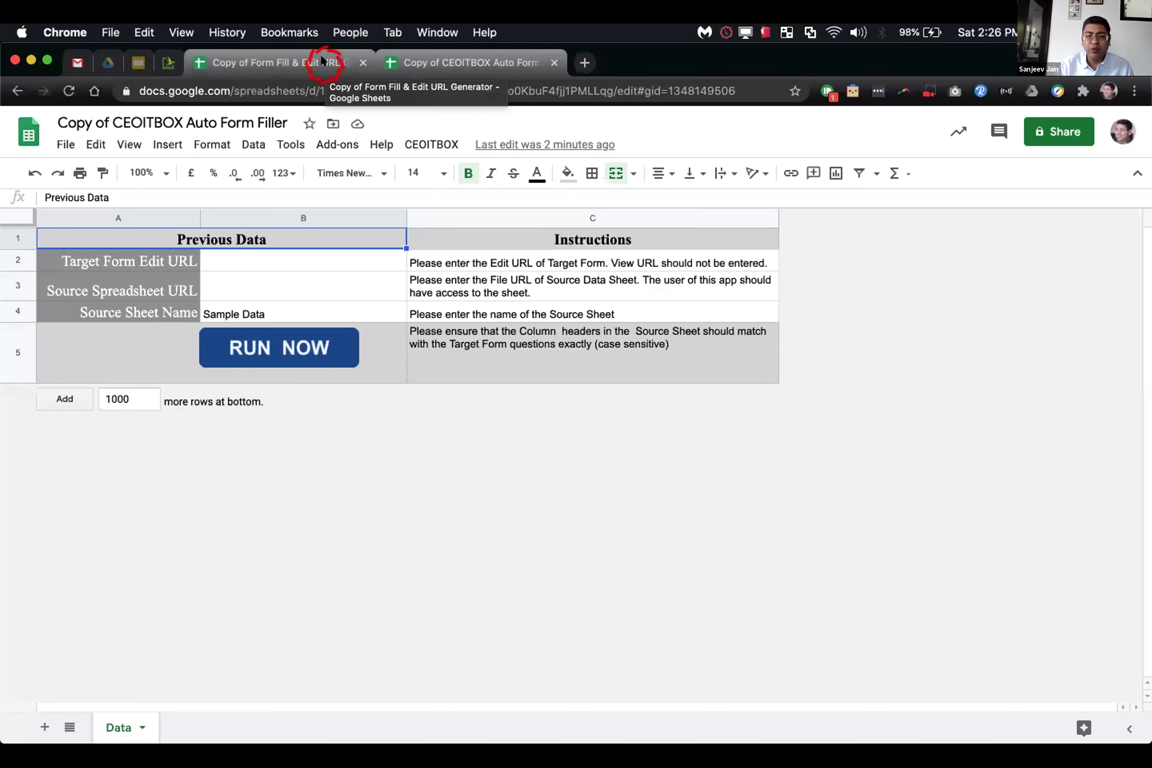
pyautogui.click(321, 62)
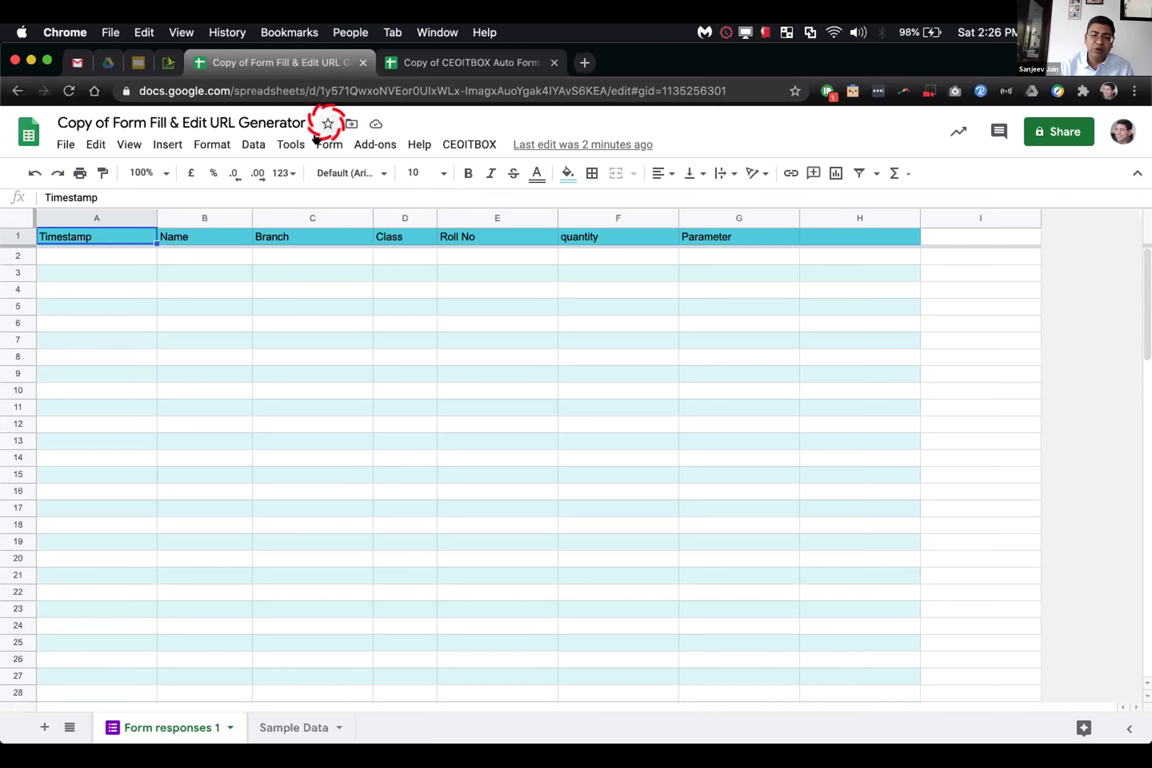
# Step: Open the URL generator's linked form as a live form via Form > Go to live form
pyautogui.click(328, 144)
pyautogui.click(339, 235)
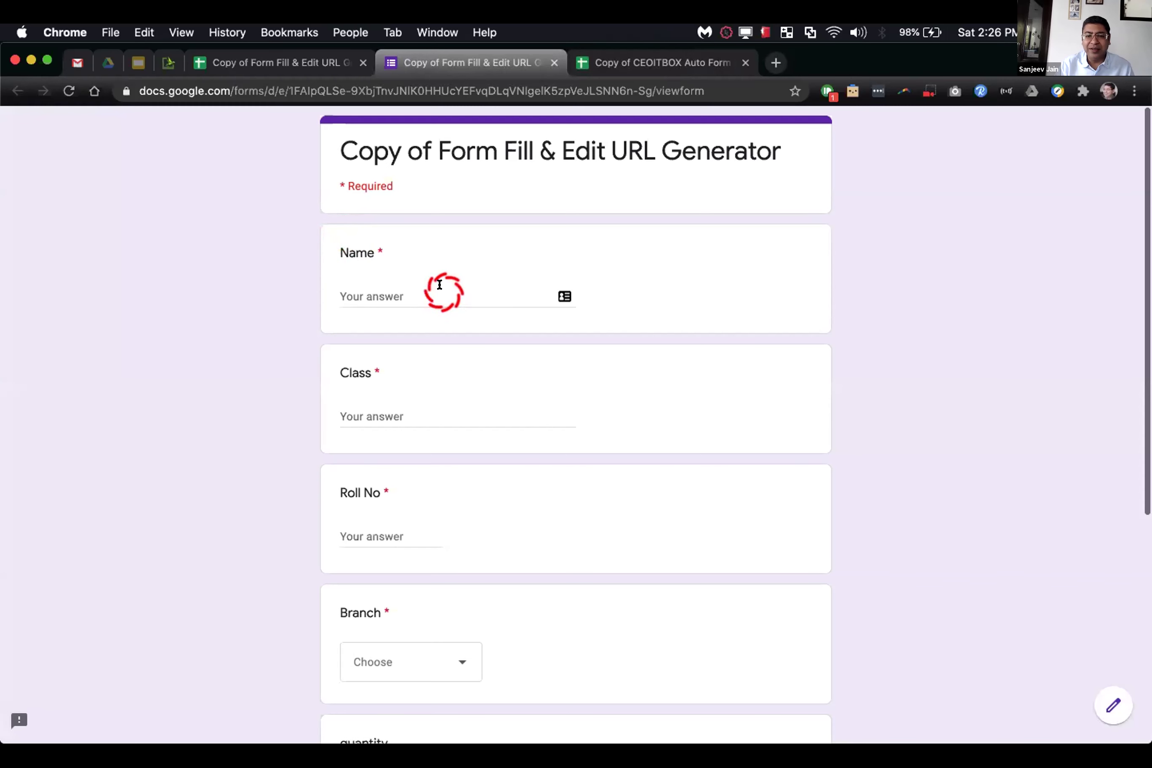
# Step: Compare the live form's questions with the responses sheet columns, then close the form
pyautogui.scroll(-7, 436, 282)
pyautogui.scroll(8, 439, 284)
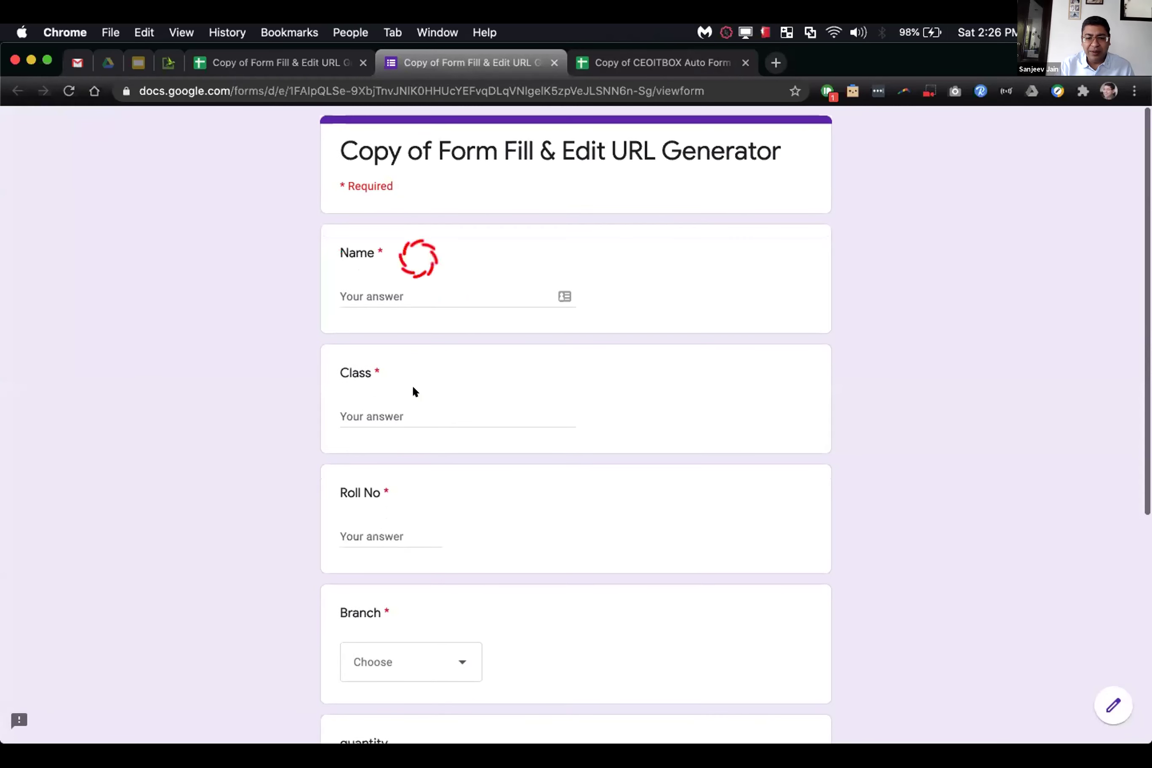
pyautogui.scroll(-5, 401, 498)
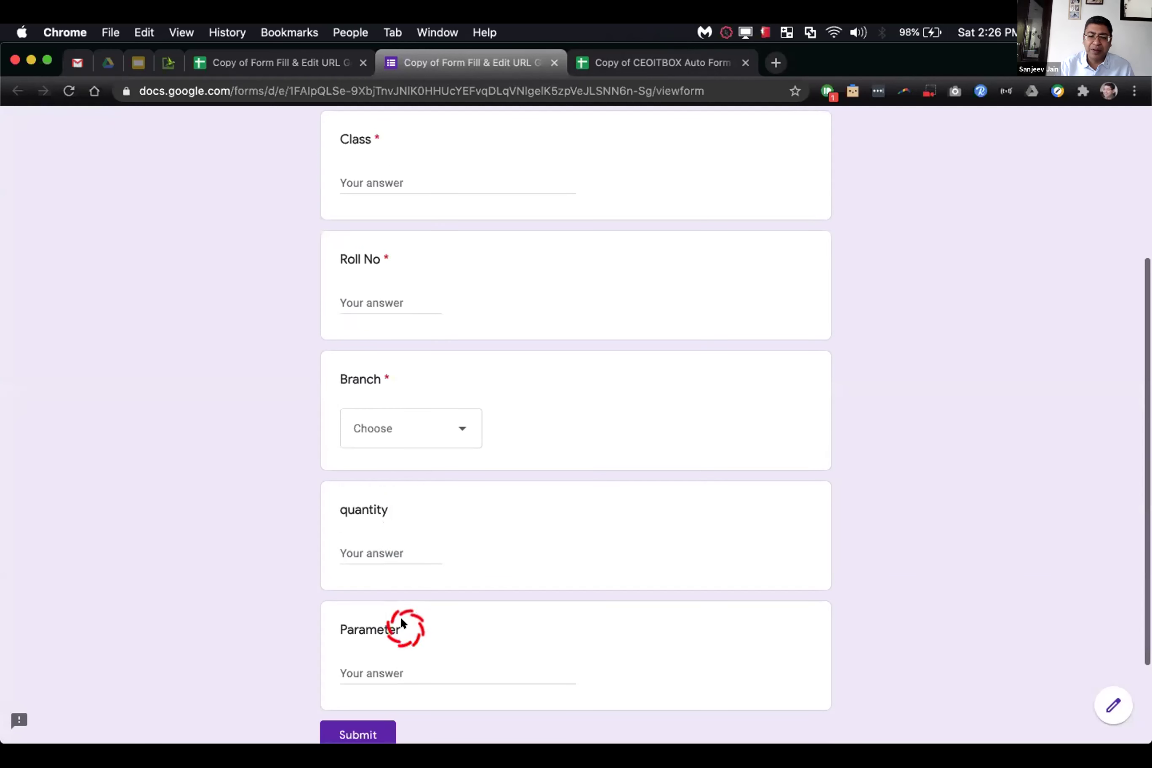
pyautogui.scroll(5, 413, 391)
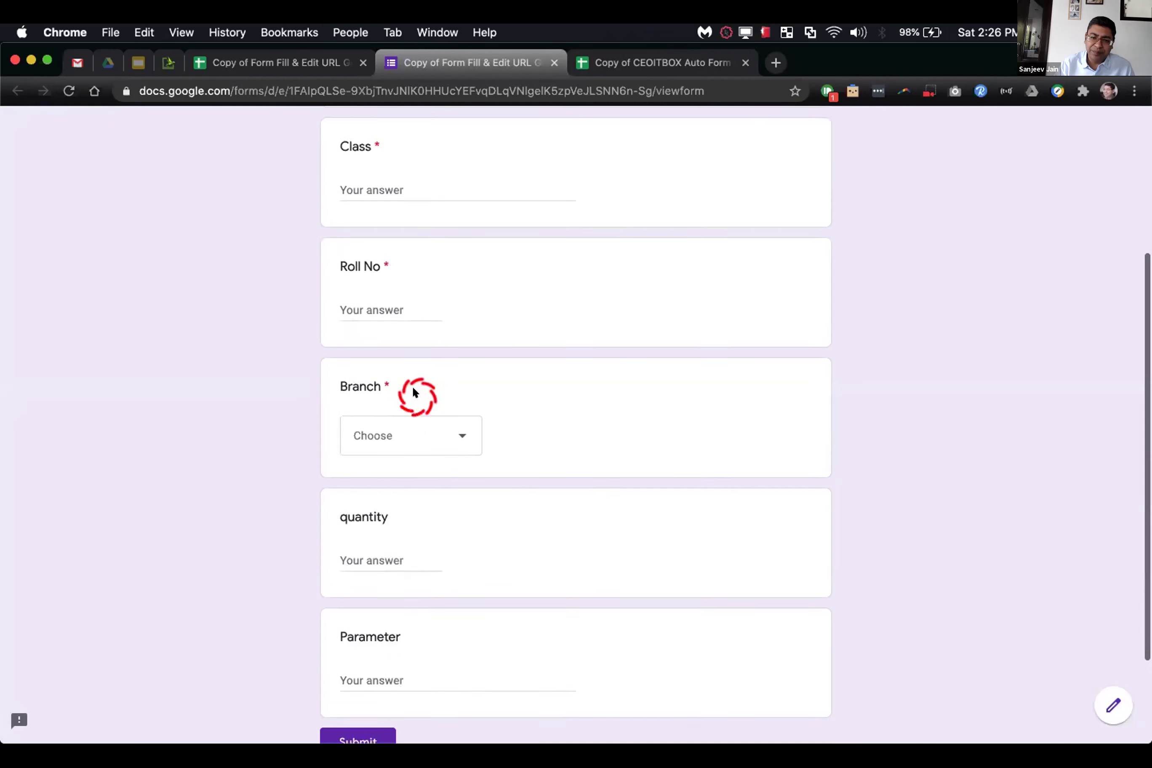
pyautogui.click(330, 63)
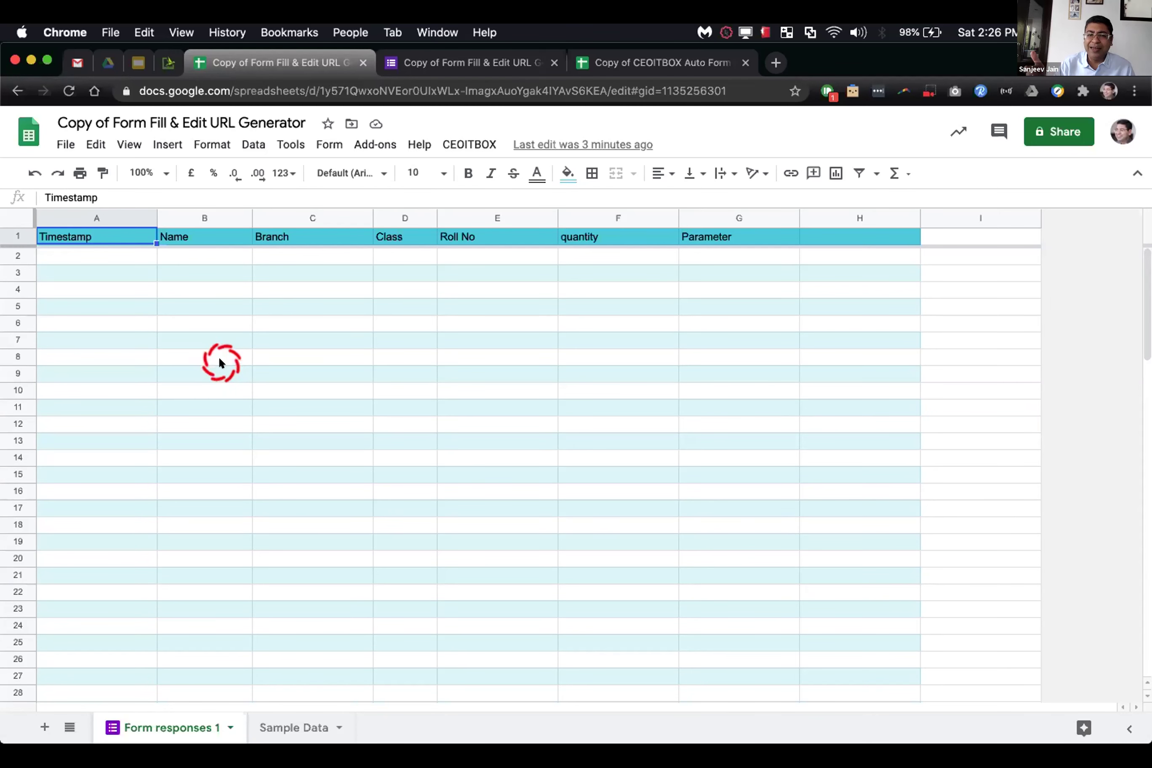
pyautogui.click(428, 54)
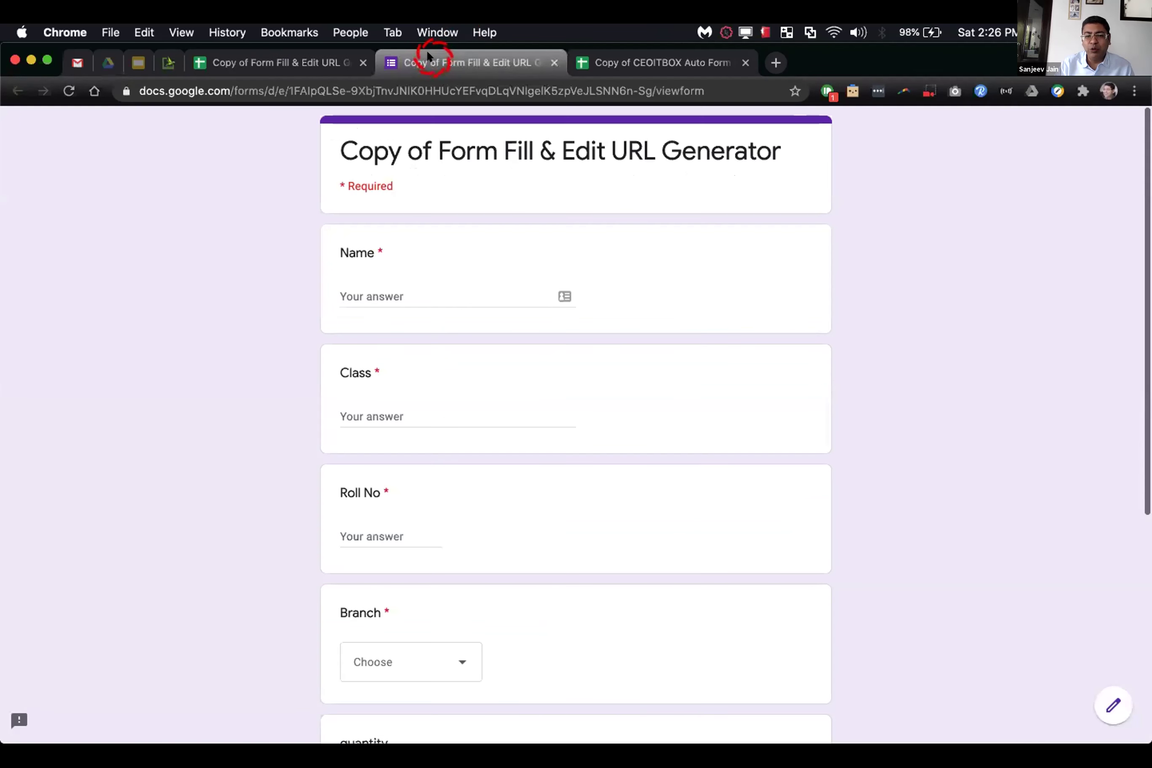
pyautogui.click(554, 62)
# Step: Open the linked form in edit mode and copy its edit URL
pyautogui.click(475, 64)
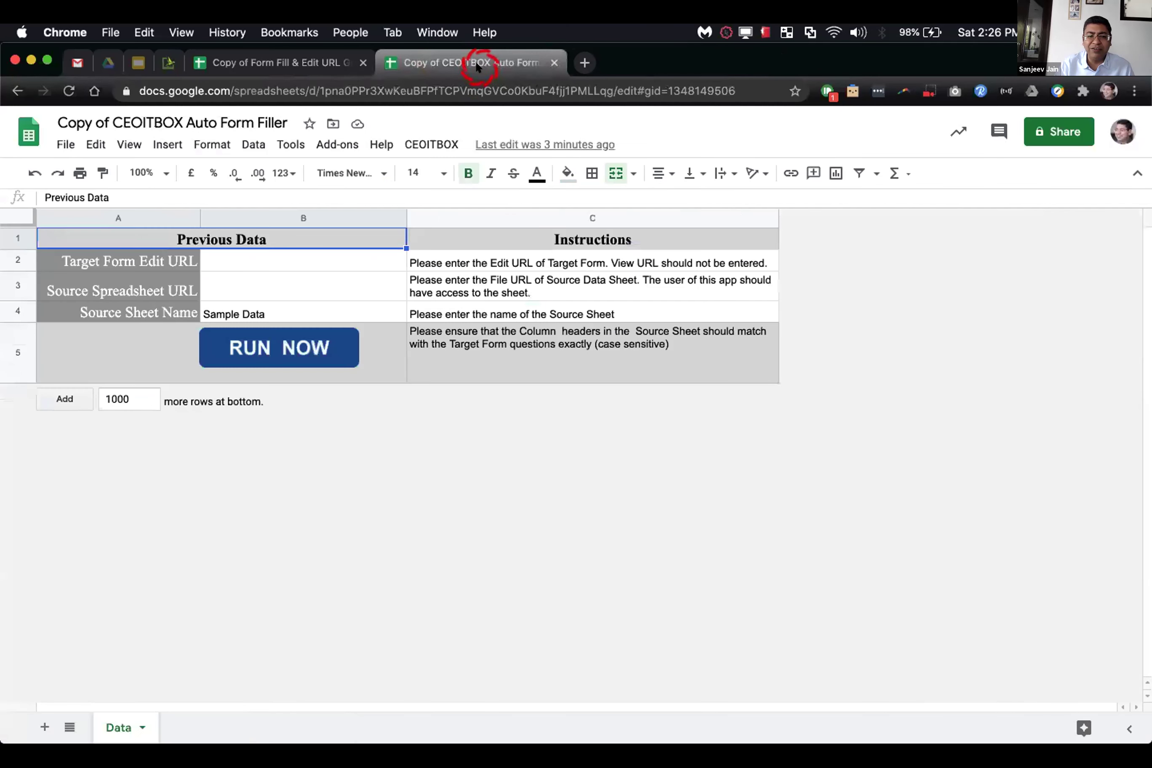
pyautogui.click(277, 259)
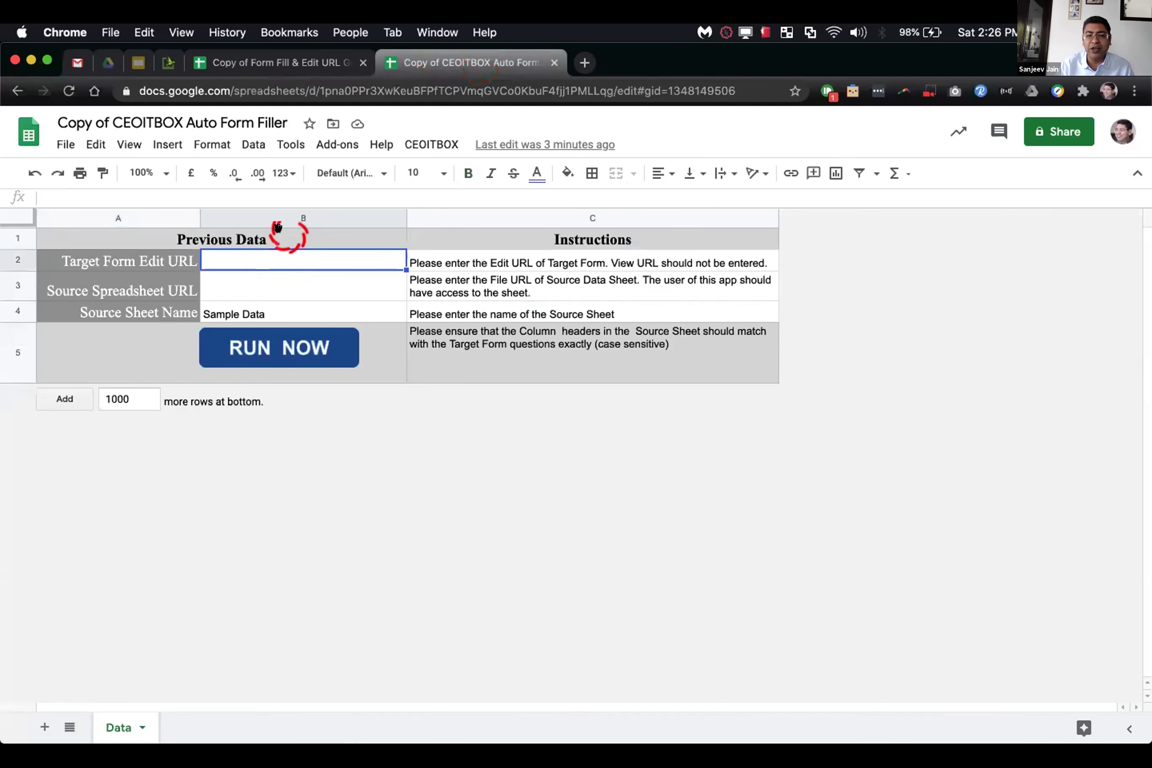
pyautogui.click(335, 56)
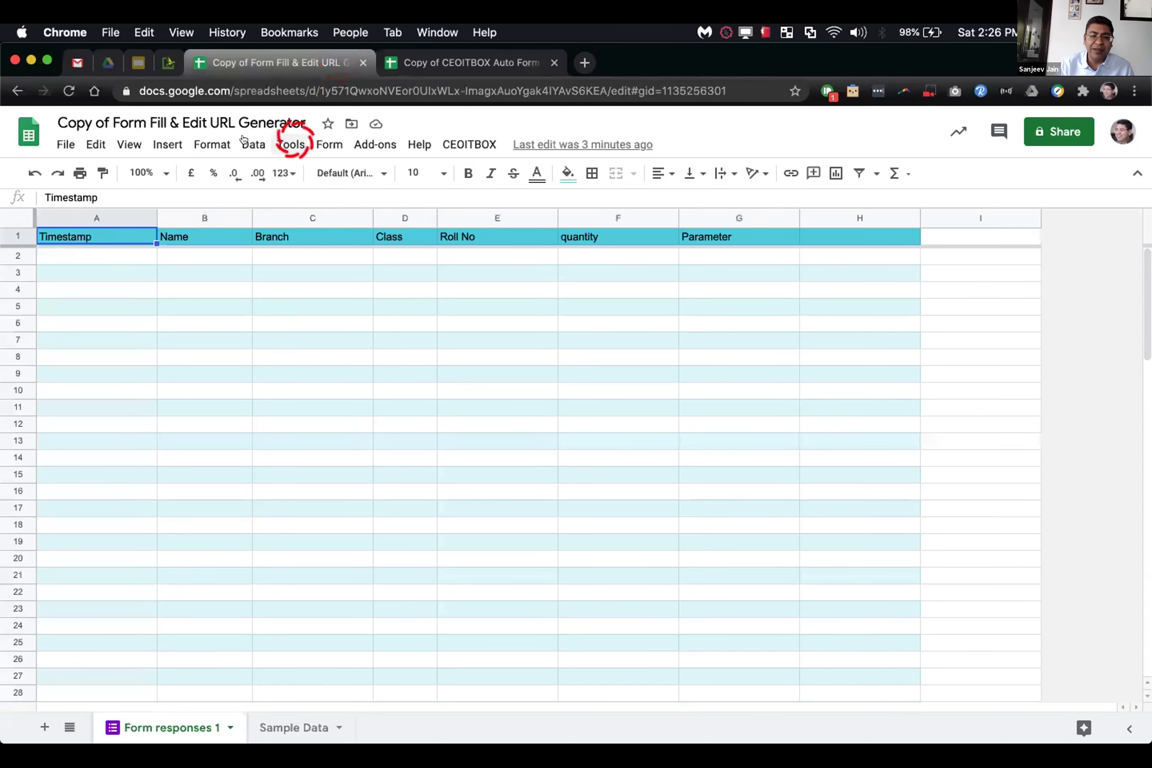
pyautogui.click(328, 147)
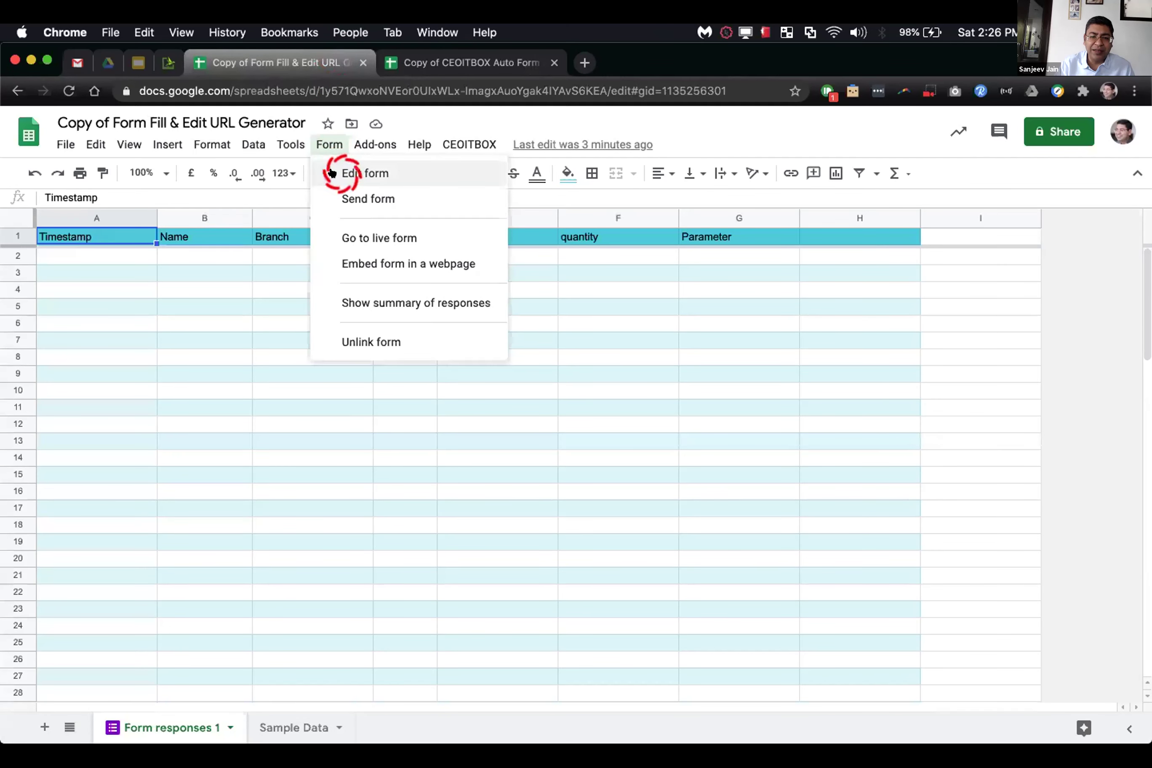
pyautogui.click(338, 174)
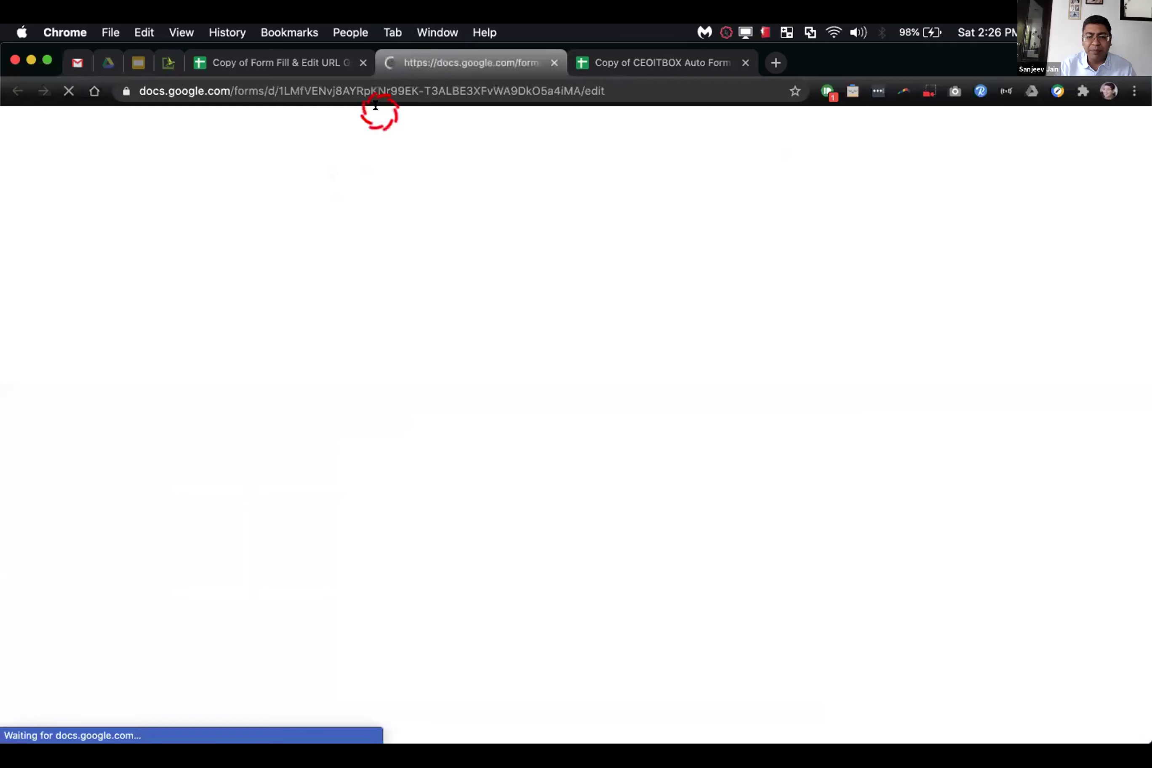
pyautogui.click(400, 85)
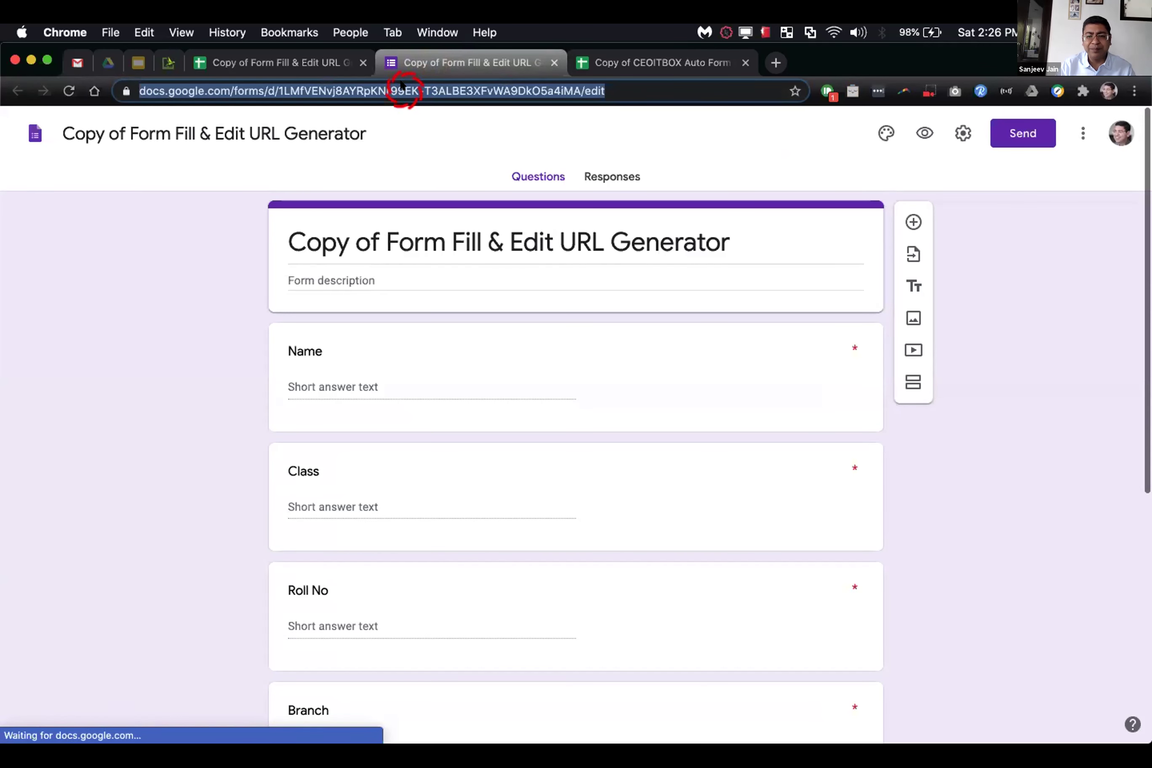
# Step: Paste the form's edit URL into B2 as the Target Form Edit URL
pyautogui.click(581, 60)
pyautogui.click(311, 257)
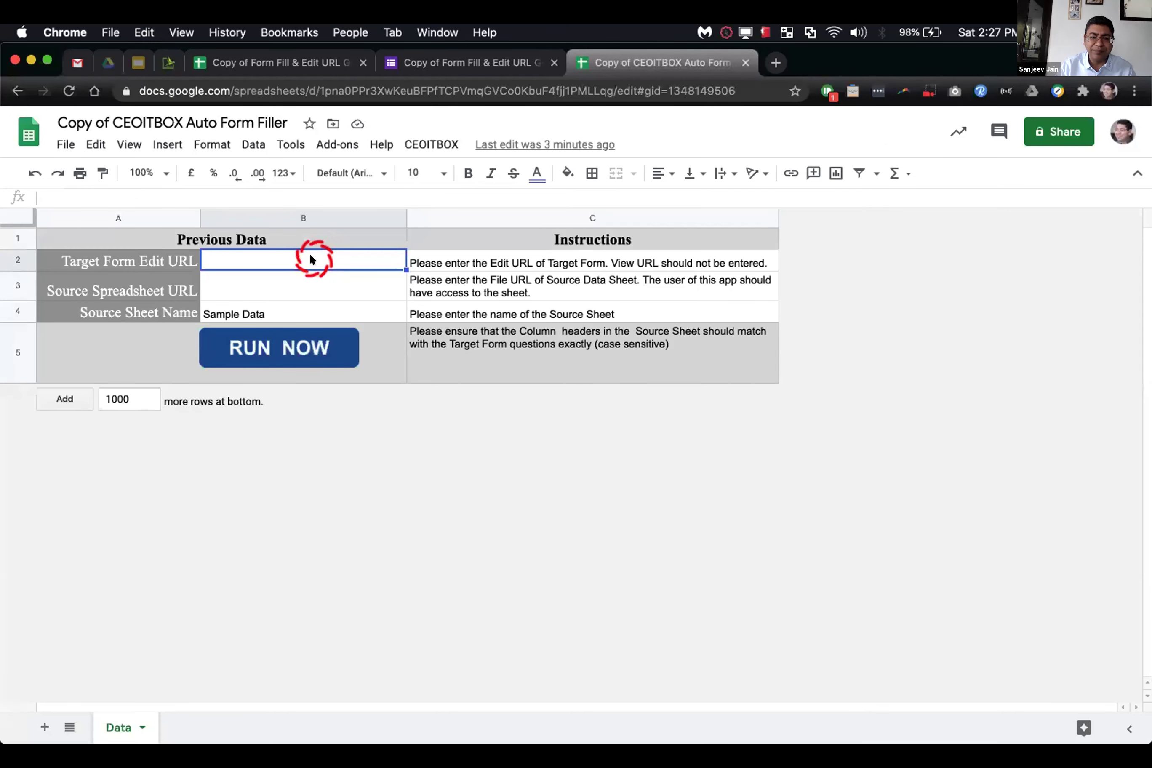
# Step: Open the copied form's linked responses spreadsheet and view its Sample Data sheet
pyautogui.click(390, 61)
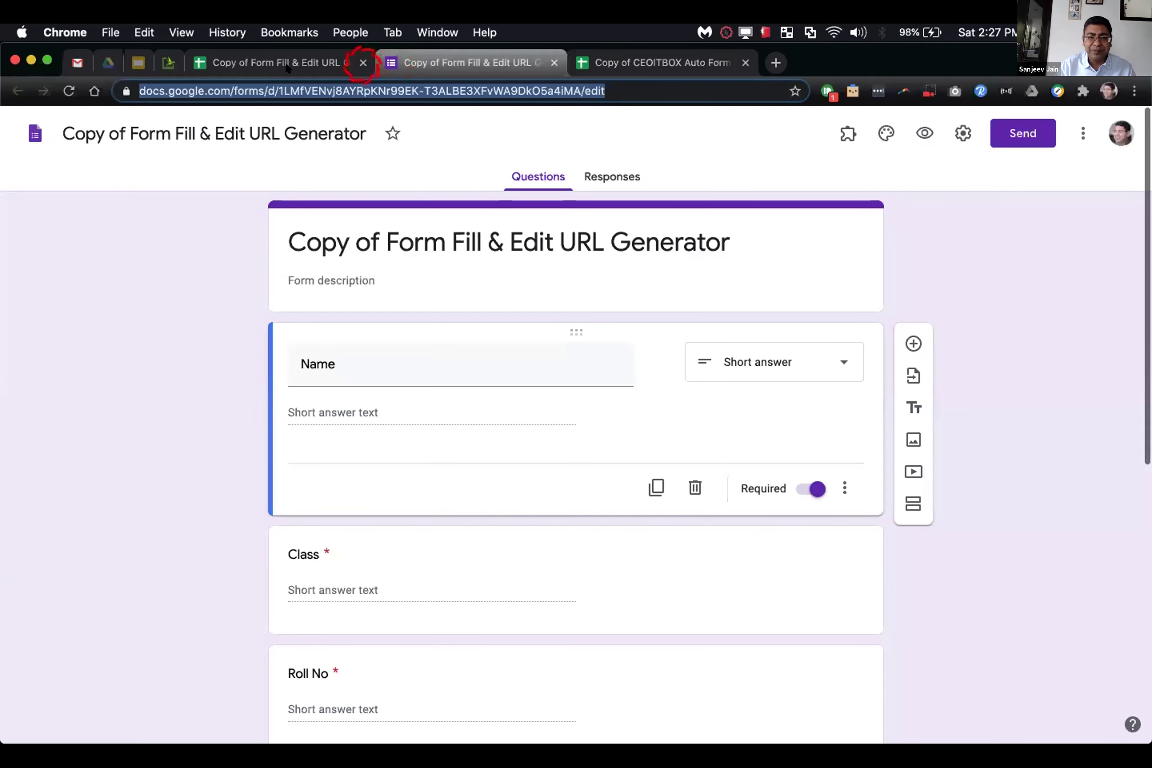
pyautogui.click(286, 64)
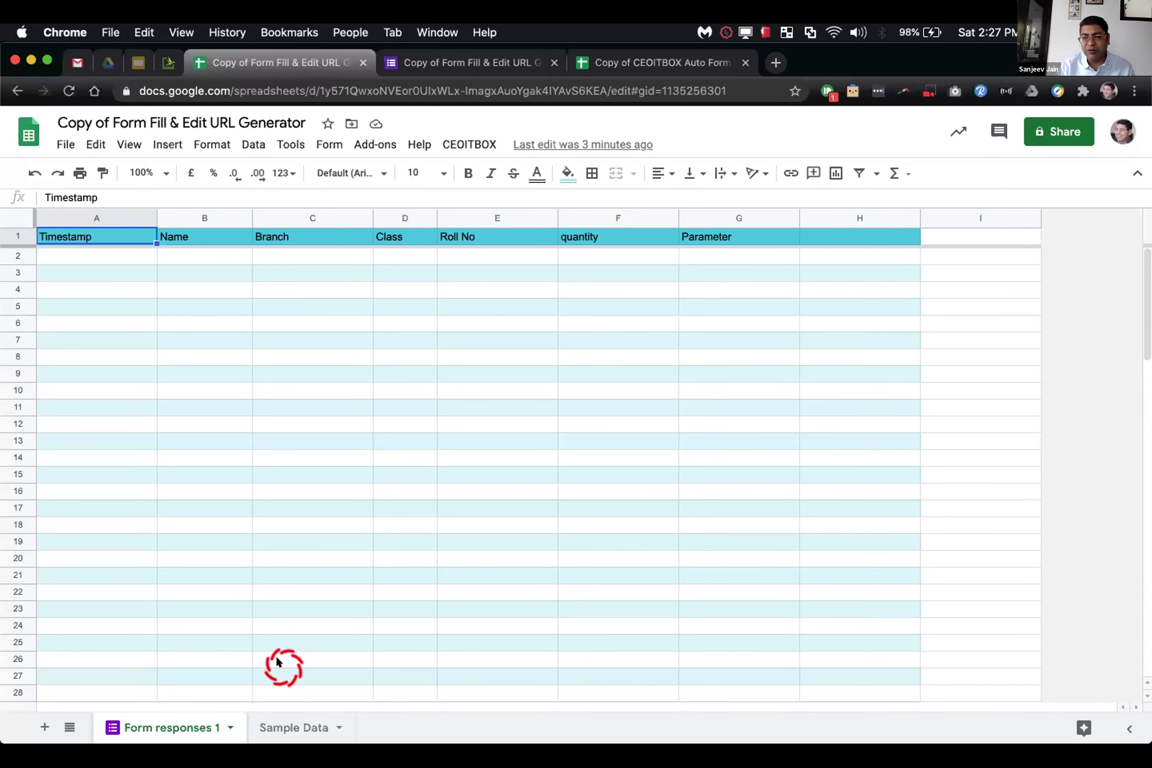
pyautogui.click(284, 725)
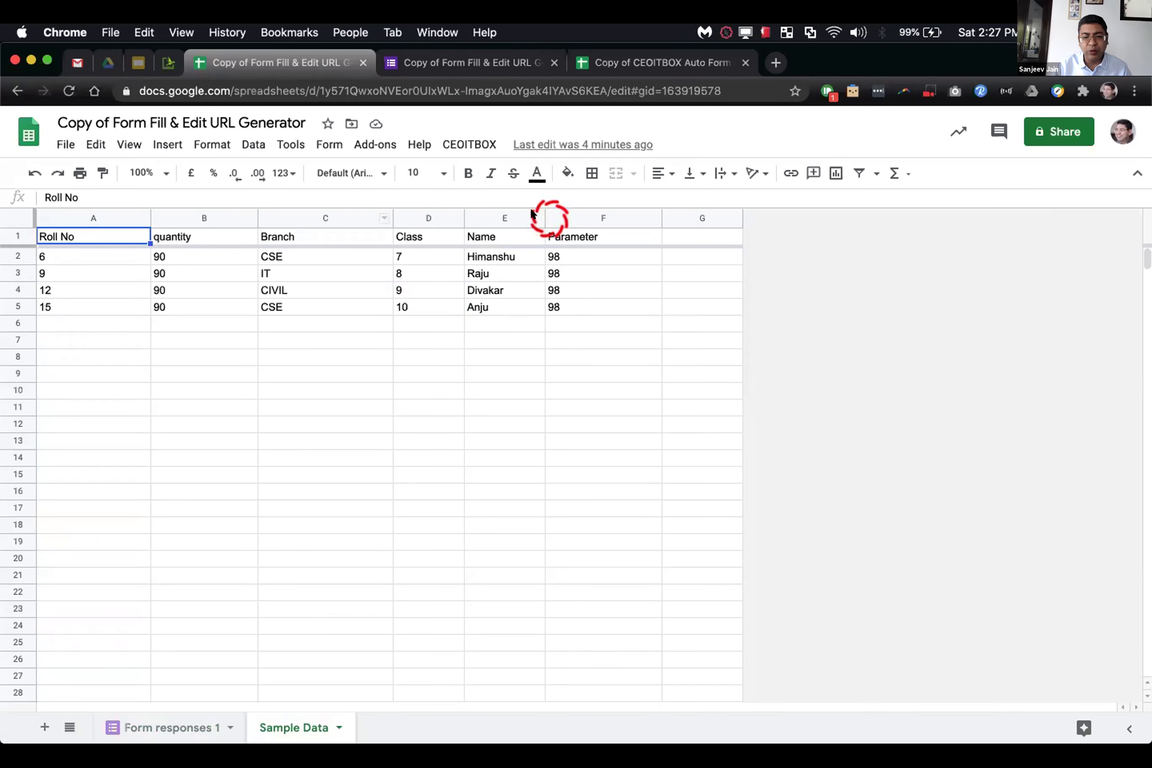
# Step: Copy the Form responses 1 headers B1:G1, Name through Parameter, then return to Sample Data
pyautogui.click(164, 726)
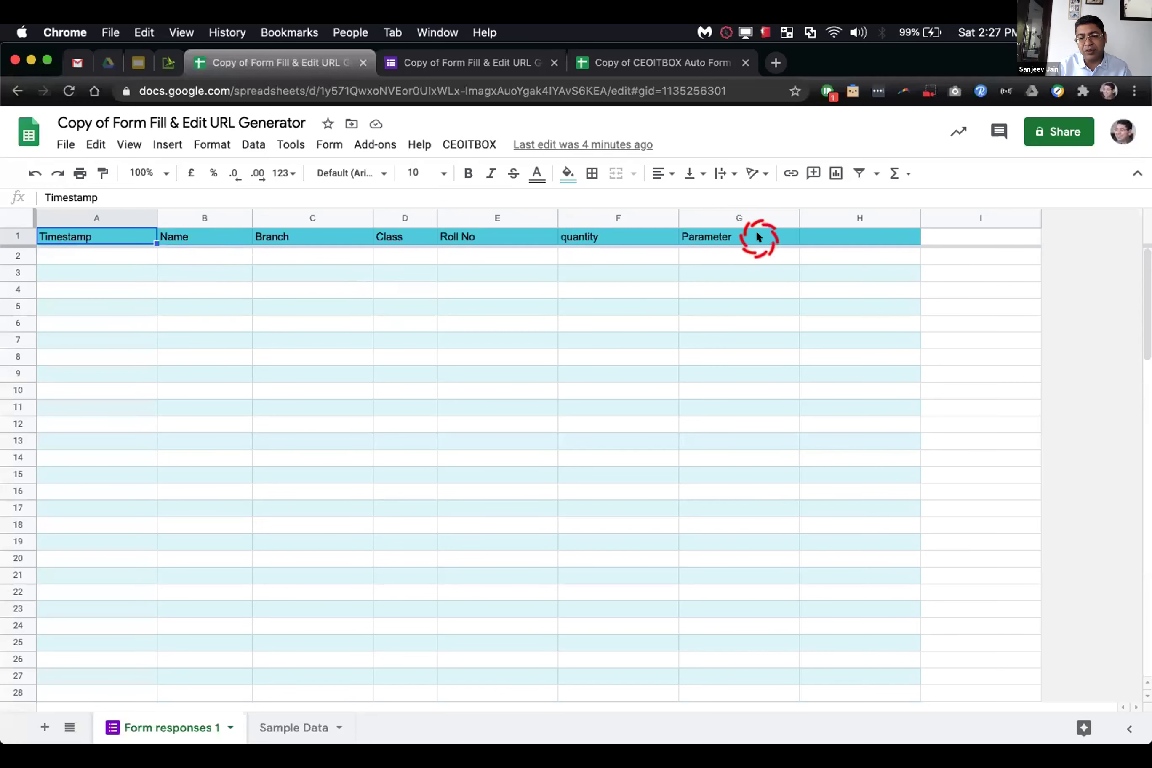
pyautogui.click(277, 724)
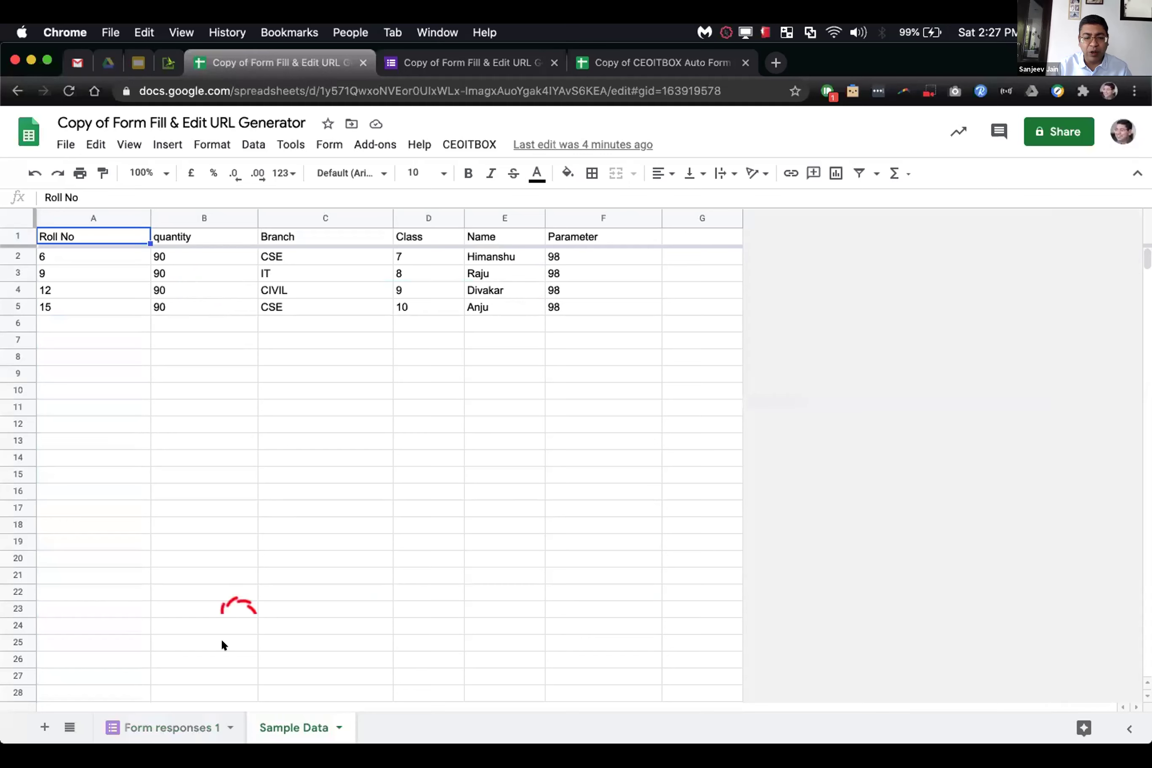
pyautogui.click(187, 725)
pyautogui.click(204, 238)
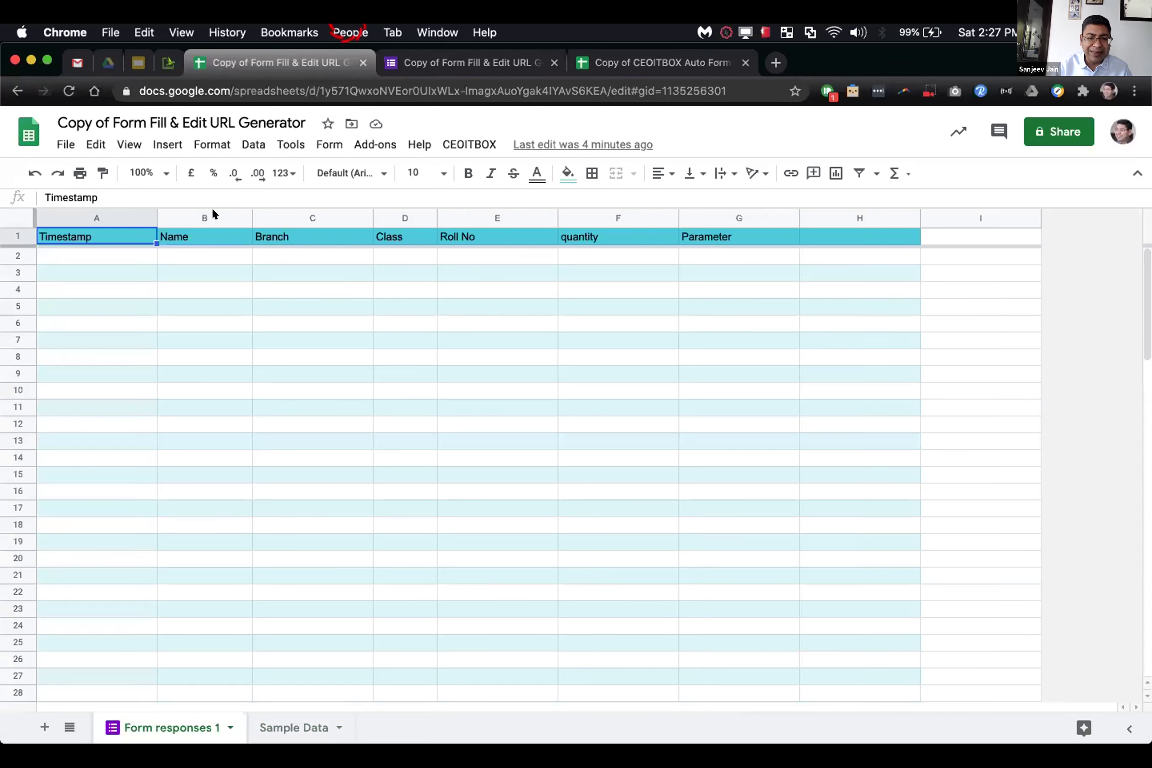
pyautogui.keyDown('shift'); pyautogui.click(710, 236); pyautogui.keyUp('shift')
pyautogui.press('cmd+c')
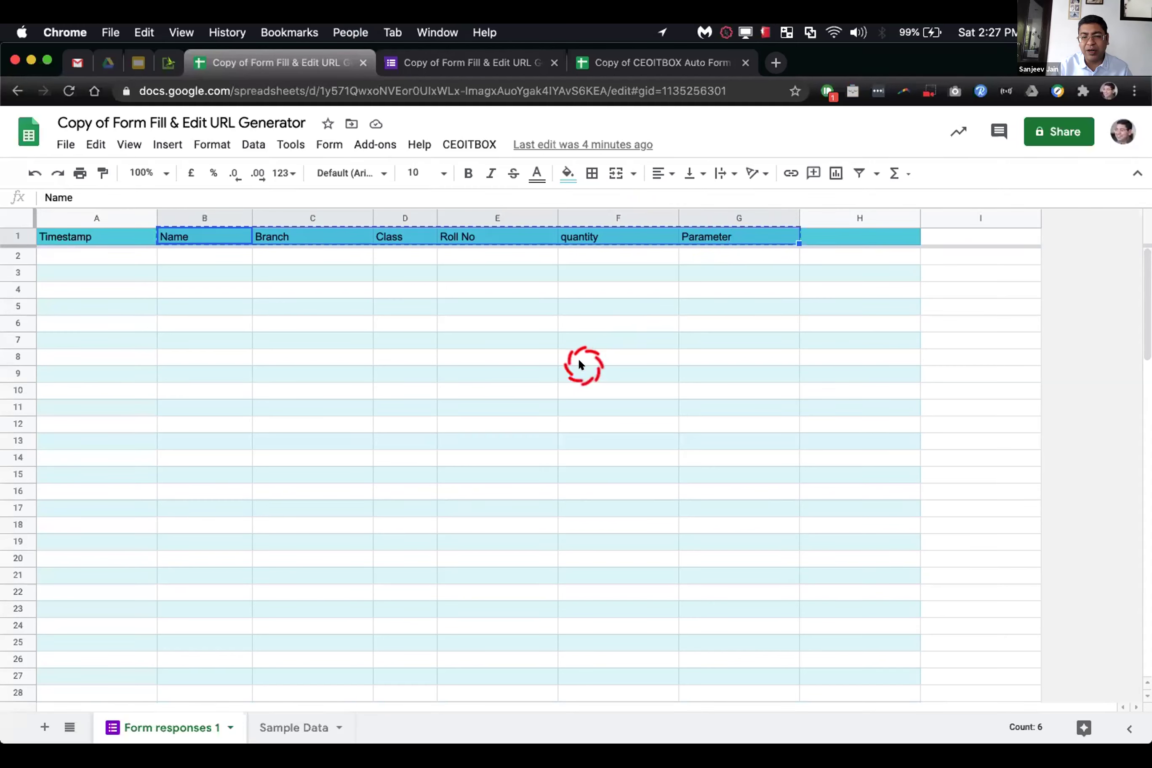
pyautogui.click(297, 727)
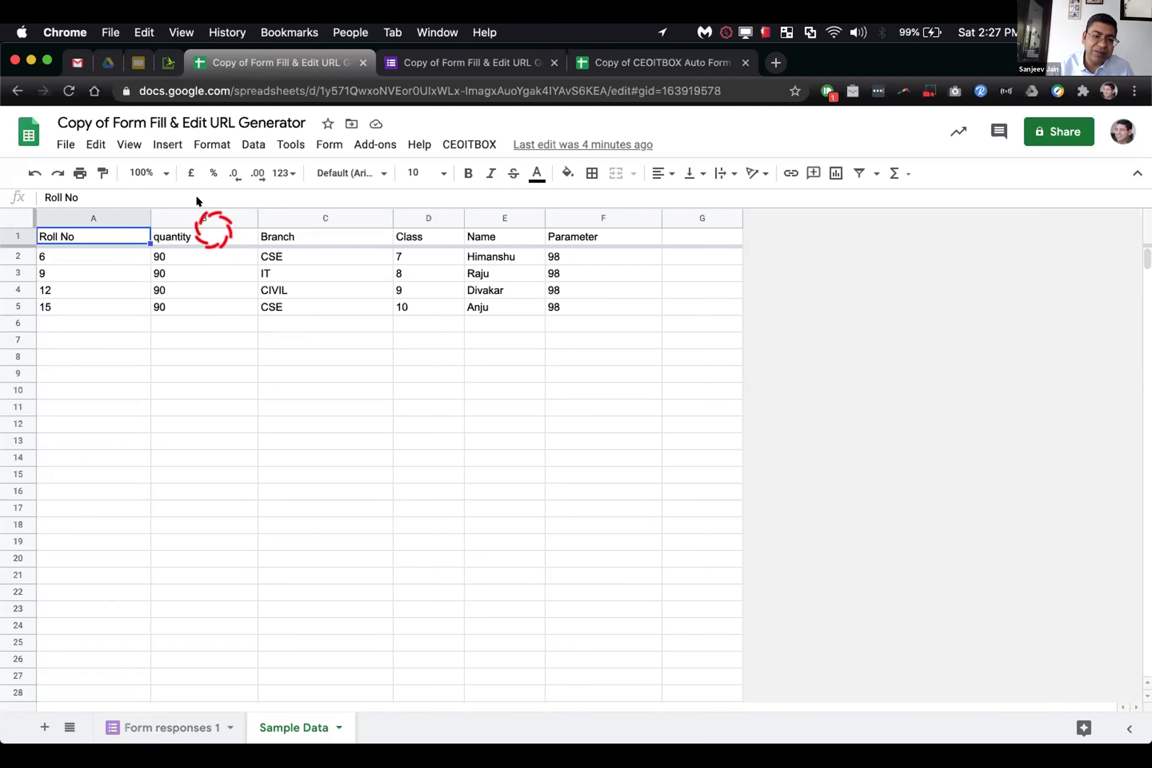
pyautogui.click(159, 172)
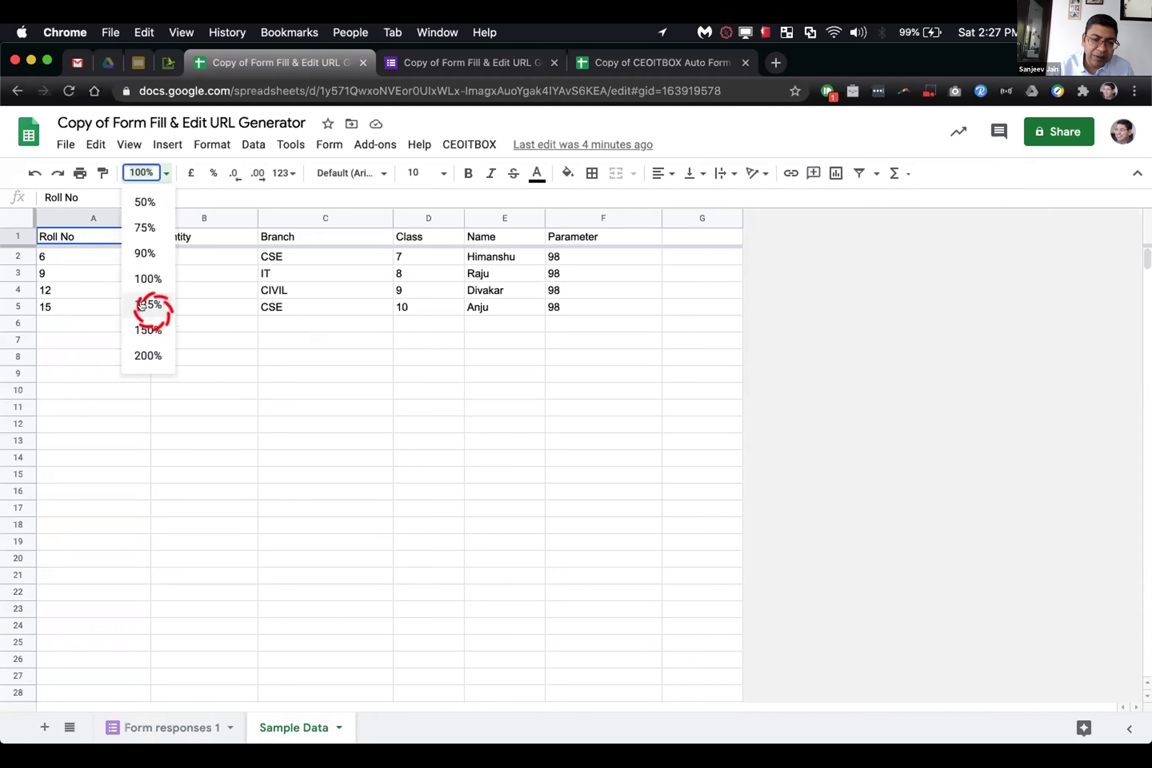
# Step: Zoom Sample Data to 125% and compare its headers with Form responses 1
pyautogui.click(143, 304)
pyautogui.click(260, 239)
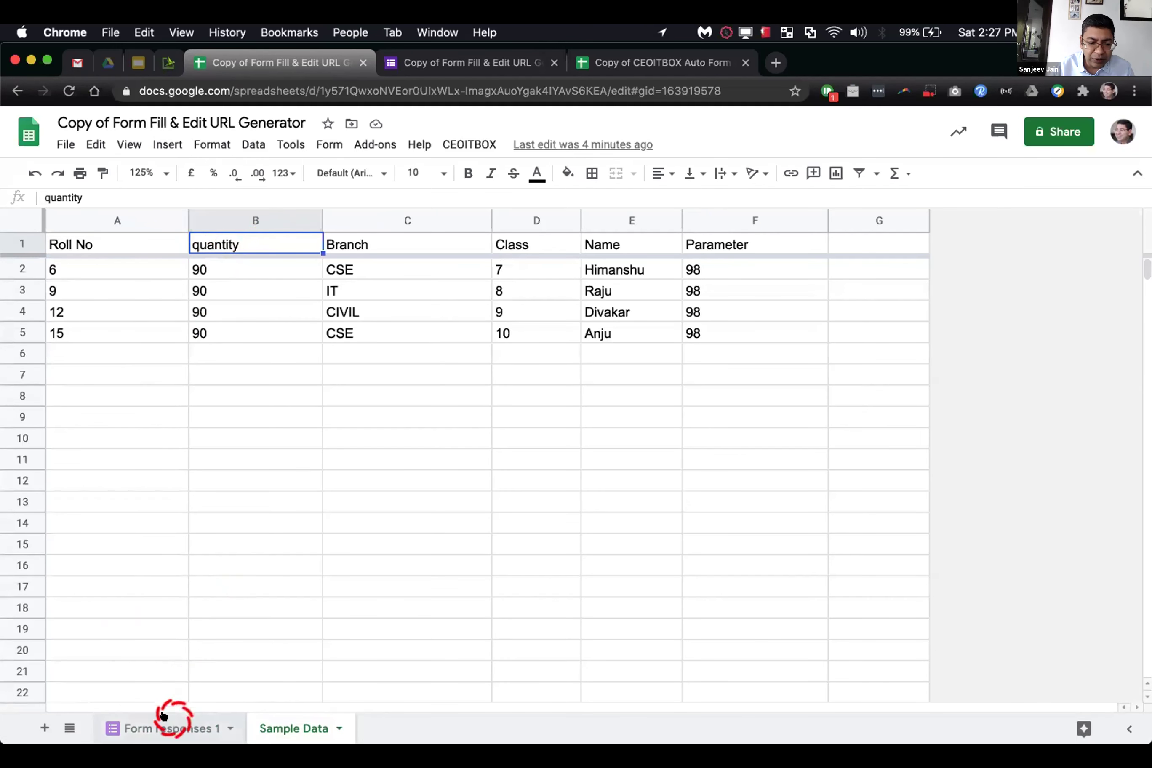
pyautogui.click(168, 726)
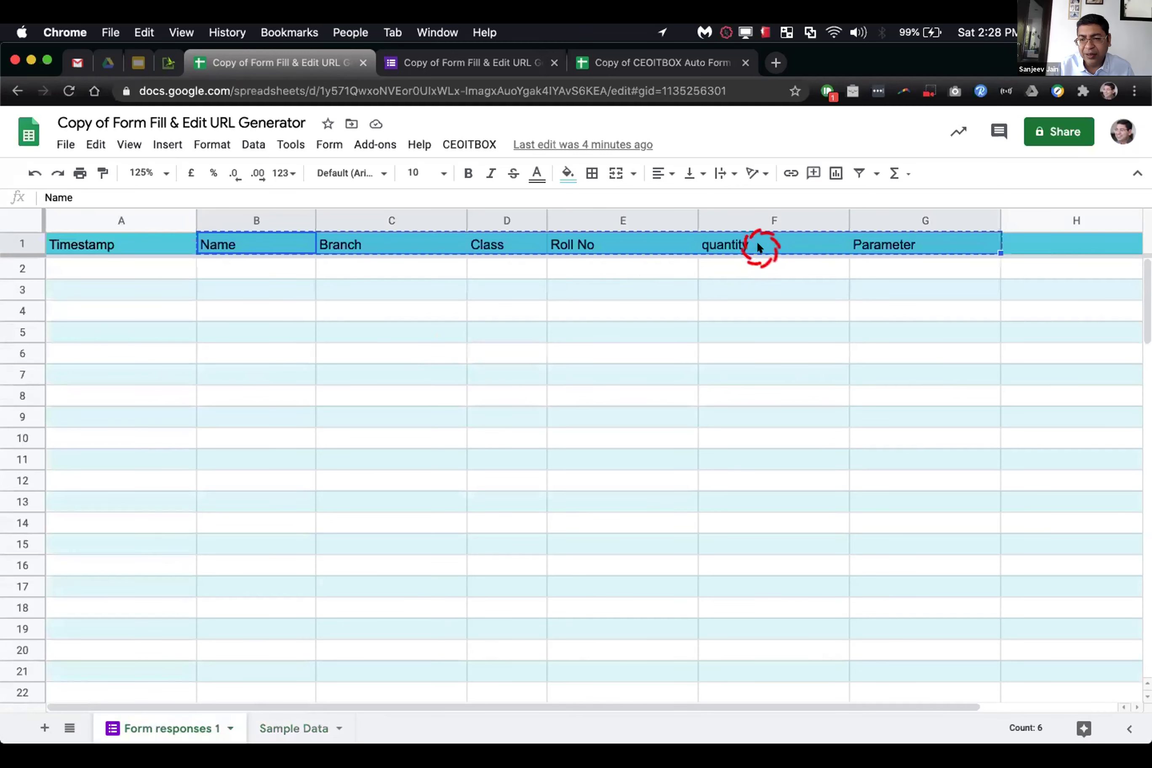
pyautogui.click(755, 241)
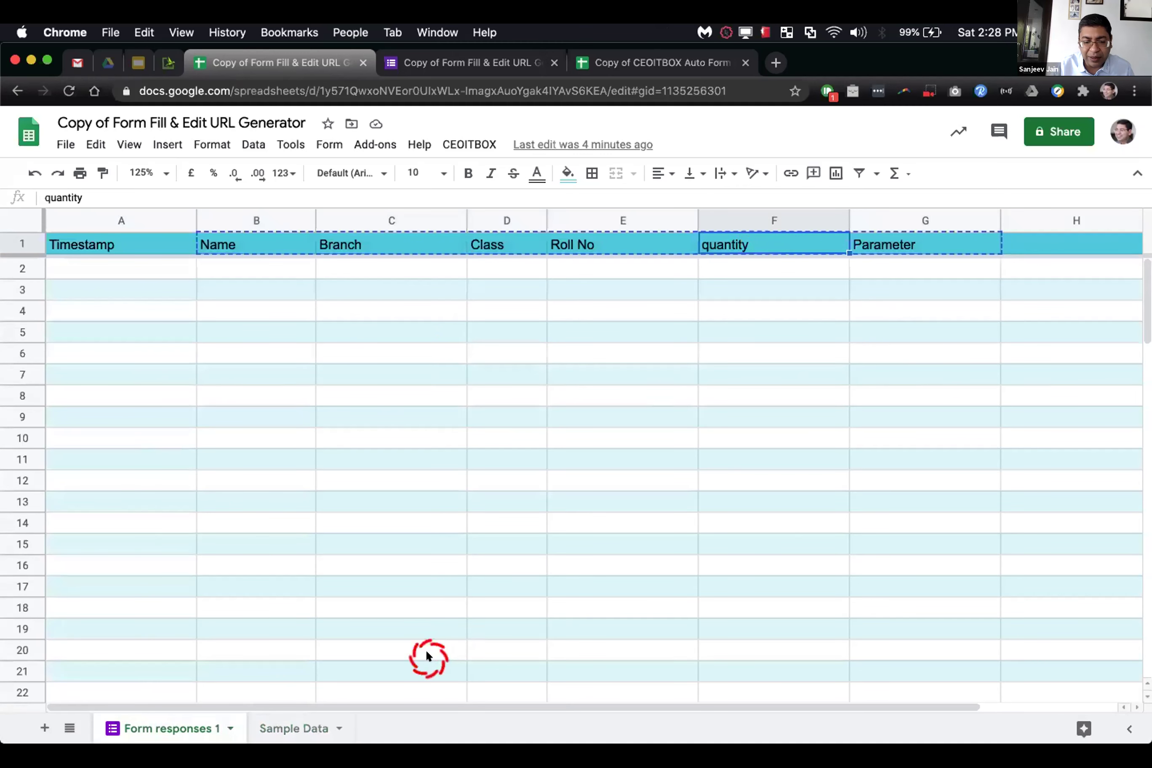
pyautogui.click(313, 724)
pyautogui.click(241, 245)
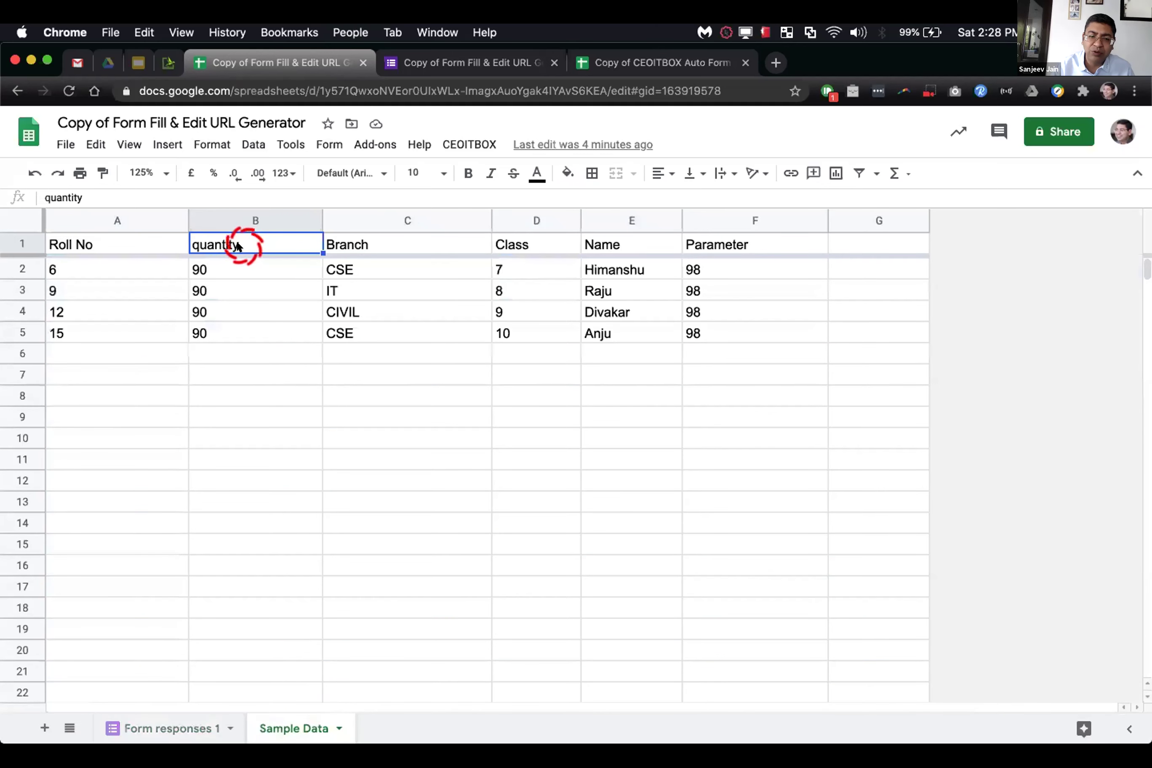
pyautogui.click(169, 727)
pyautogui.click(279, 728)
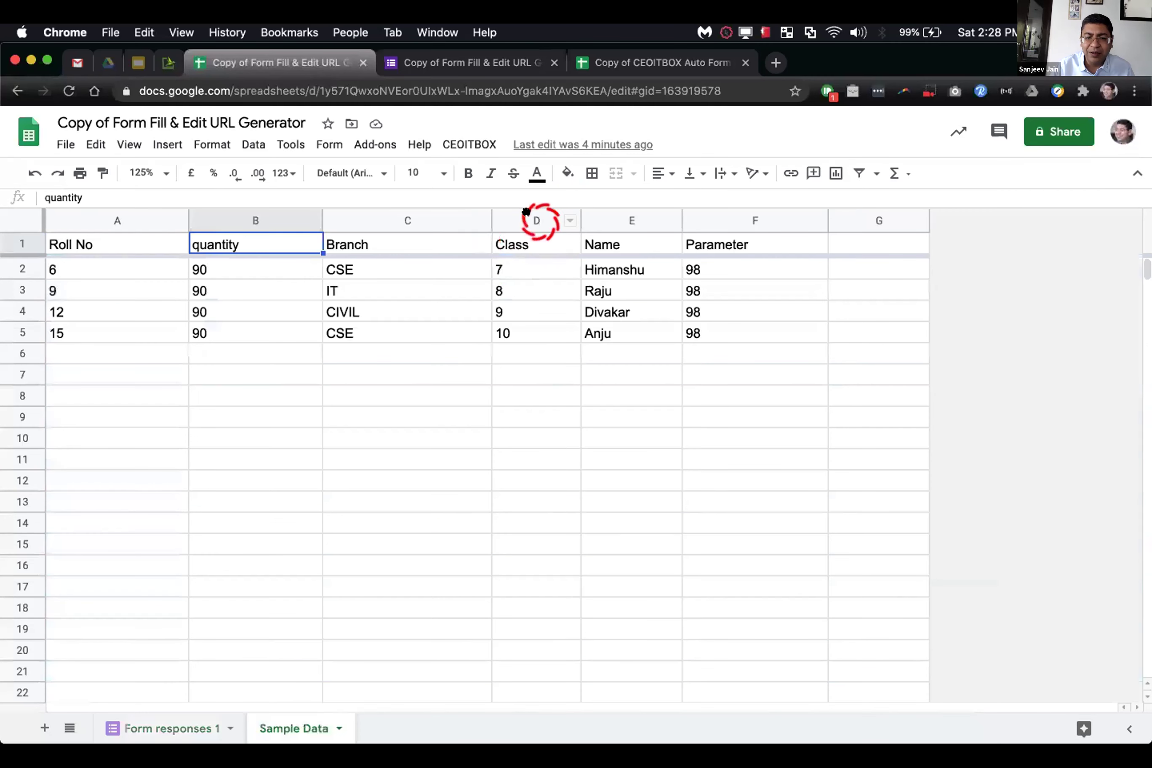
# Step: Move the Class column ahead of Branch and place quantity after Branch
pyautogui.click(526, 211)
pyautogui.moveTo(526, 212)
pyautogui.mouseDown()
pyautogui.moveTo(301, 221)
pyautogui.moveTo(278, 206)
pyautogui.moveTo(535, 202)
pyautogui.mouseUp()
pyautogui.click(280, 218)
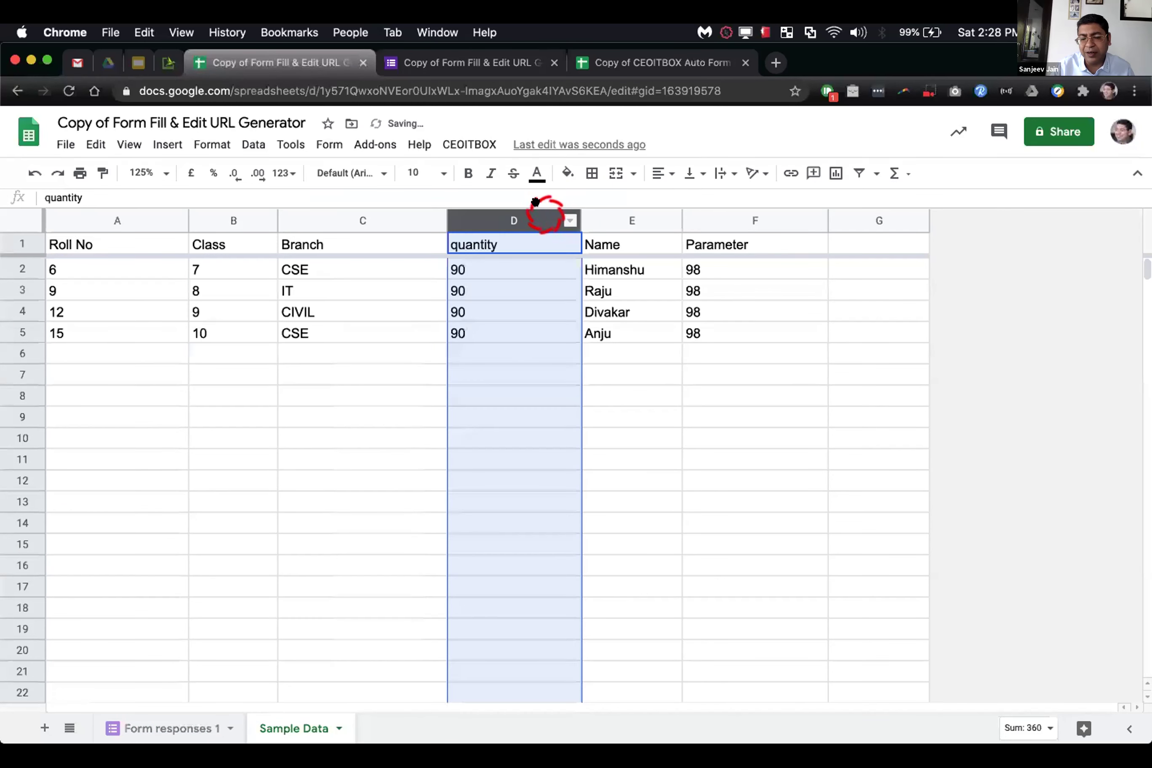
pyautogui.click(476, 351)
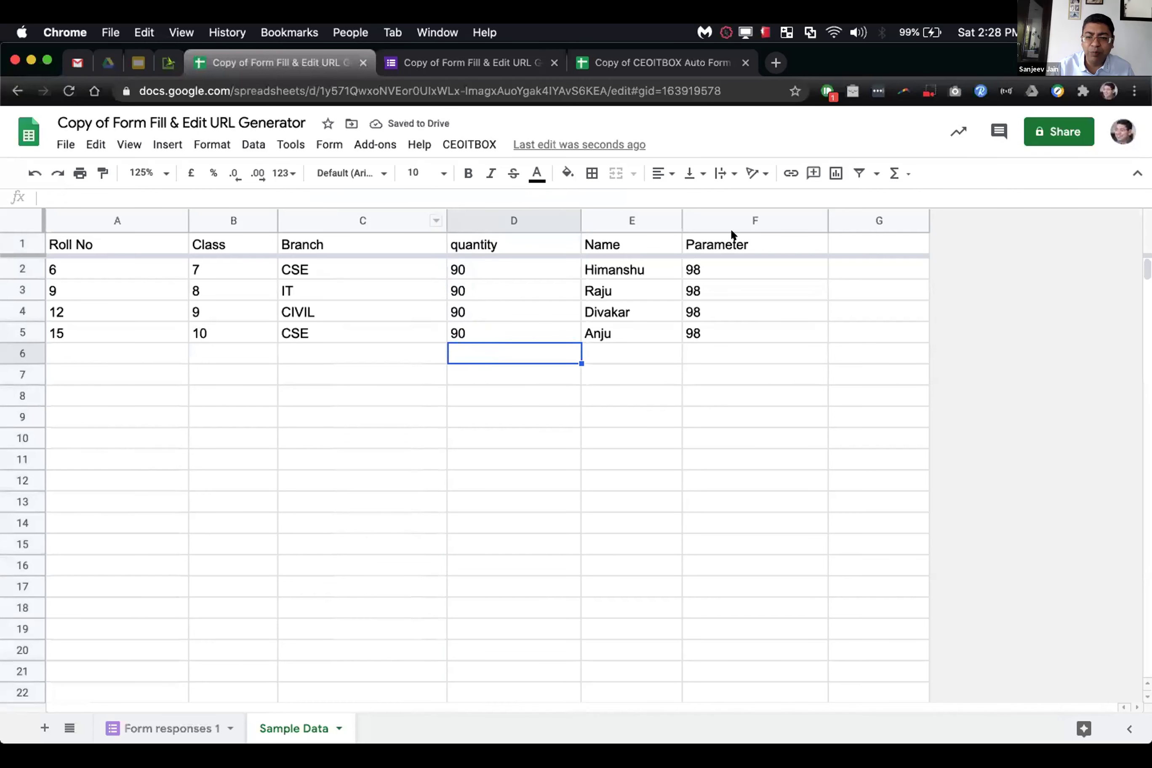
pyautogui.click(315, 219)
pyautogui.click(303, 267)
pyautogui.moveTo(310, 324); pyautogui.dragTo(308, 385)
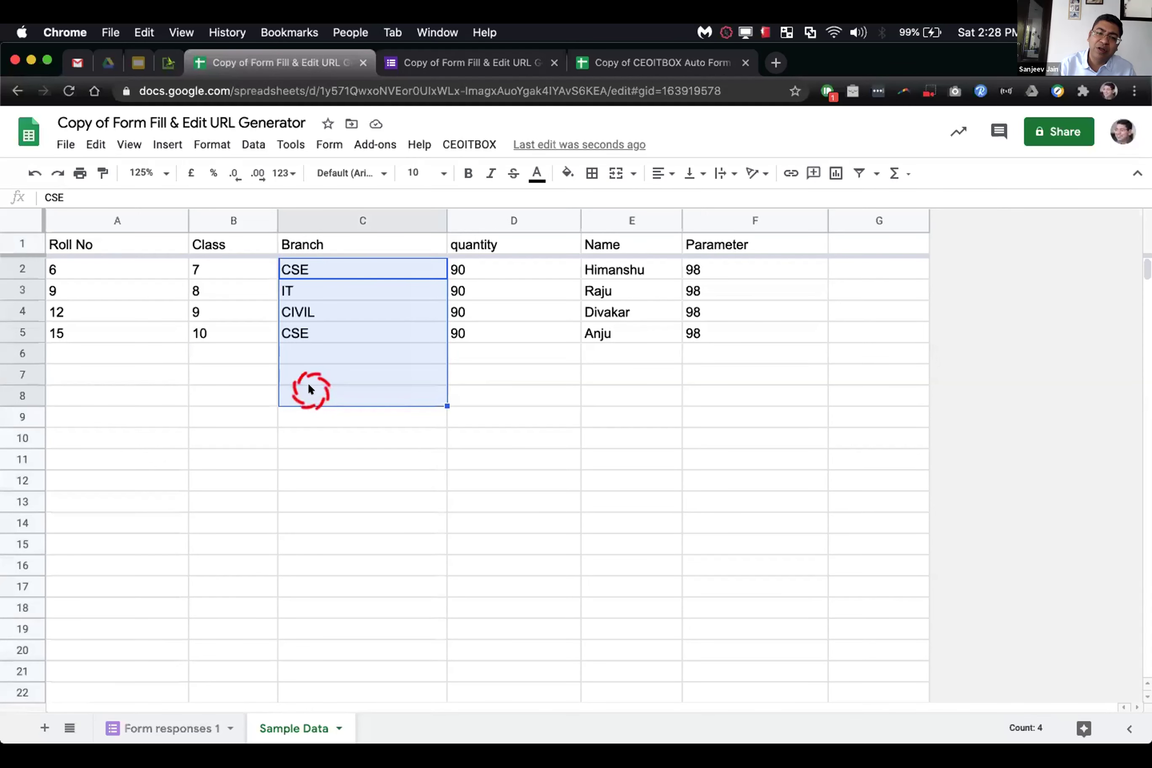
pyautogui.click(335, 239)
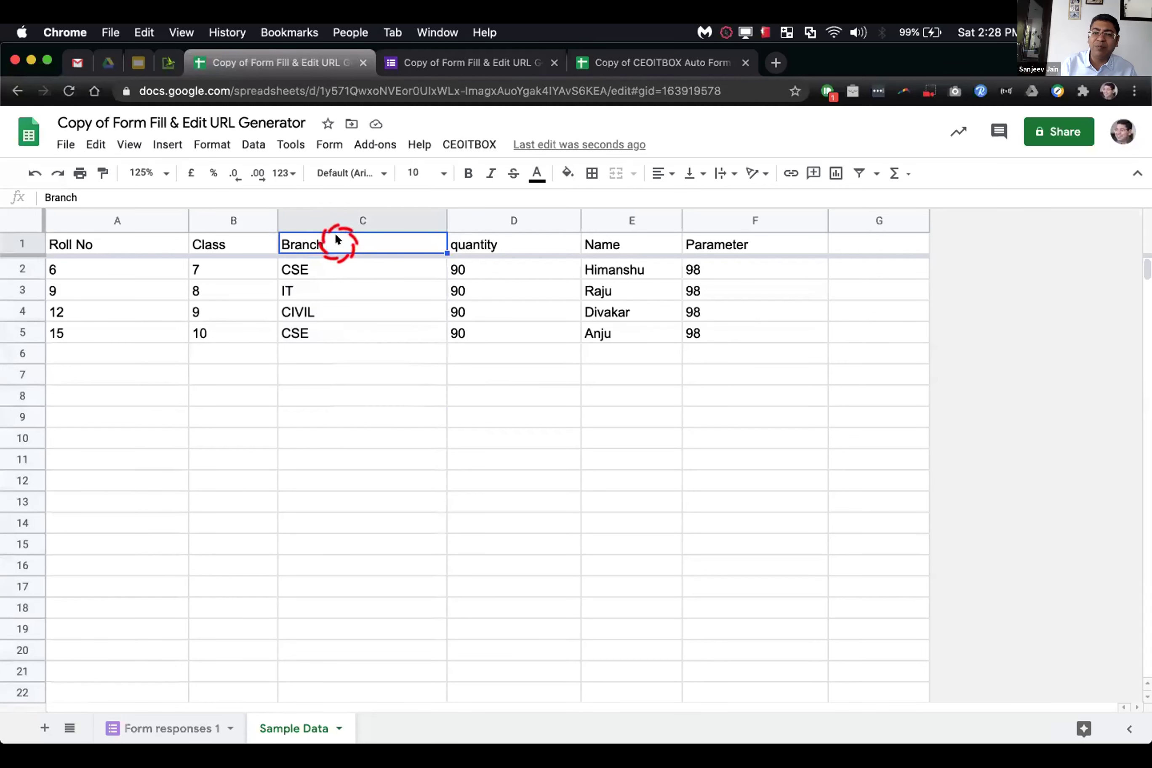
pyautogui.click(436, 63)
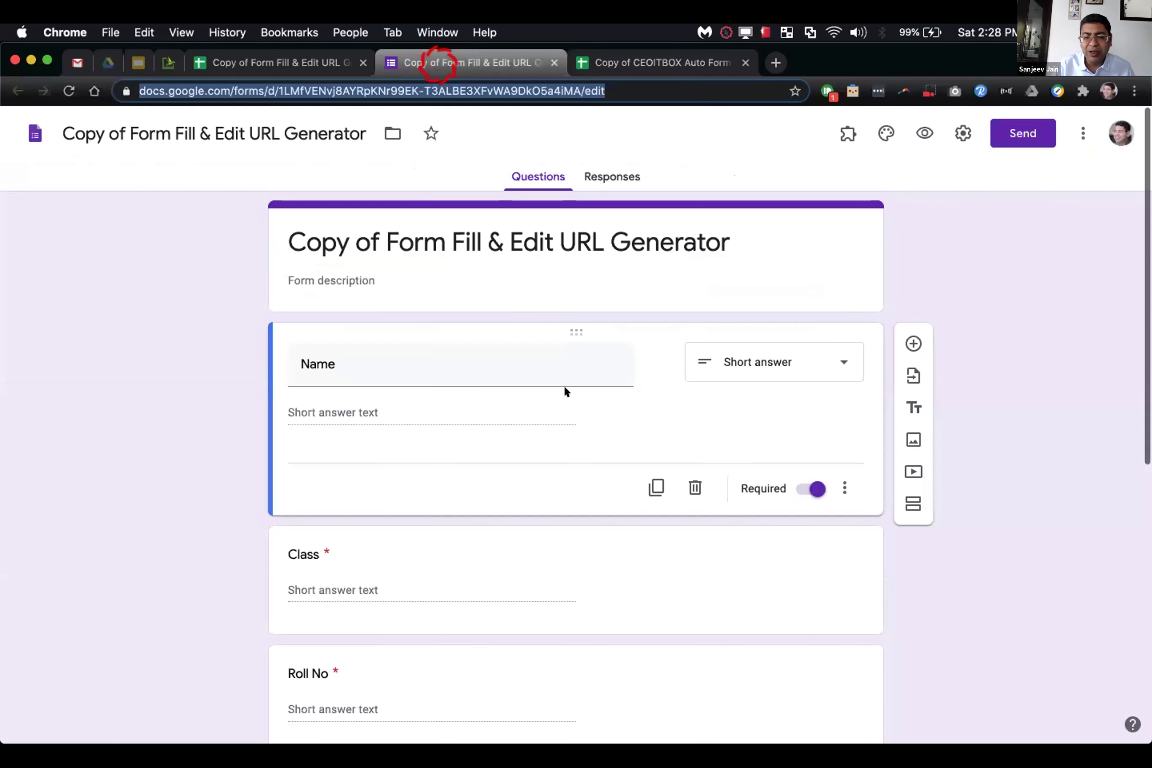
pyautogui.scroll(-5, 496, 471)
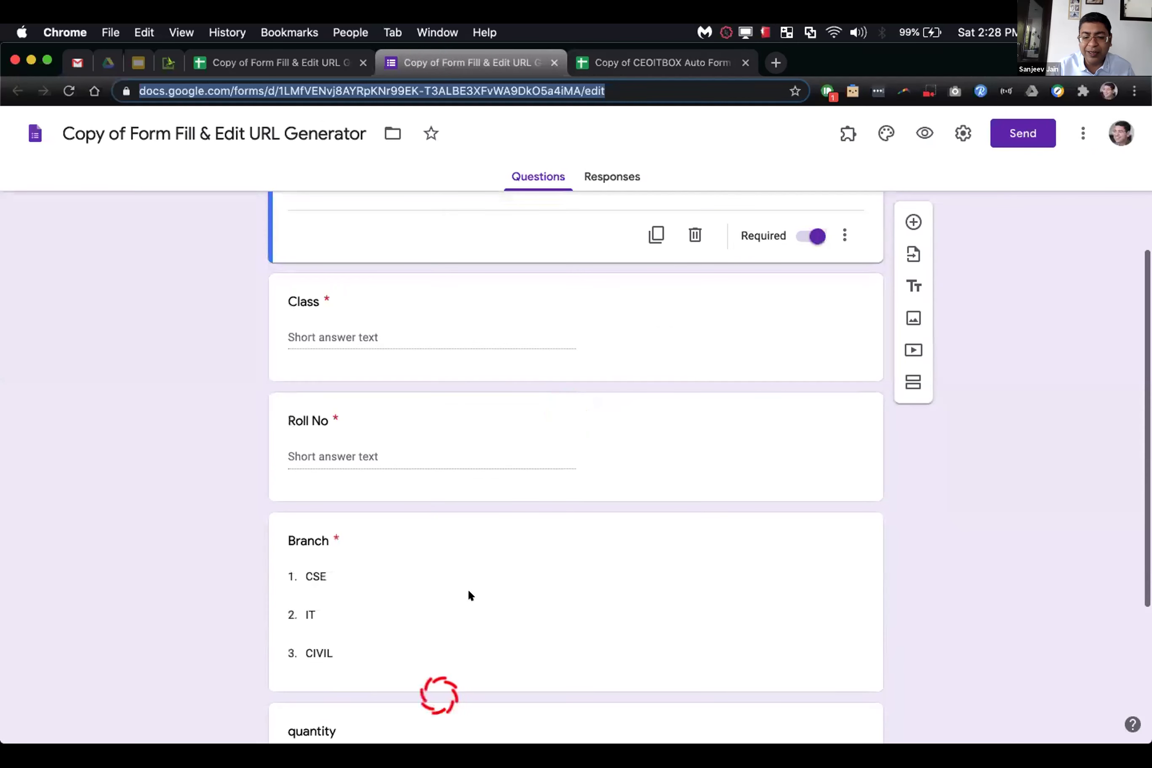
pyautogui.scroll(-5, 506, 501)
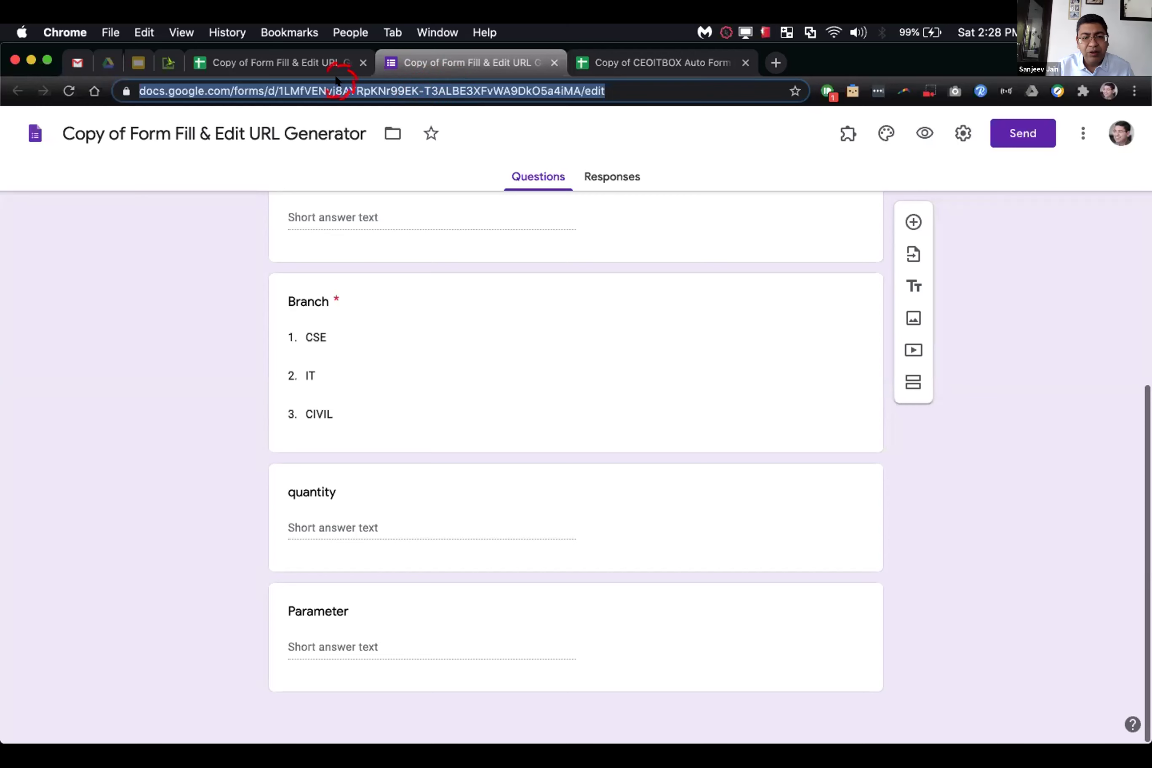
pyautogui.click(309, 61)
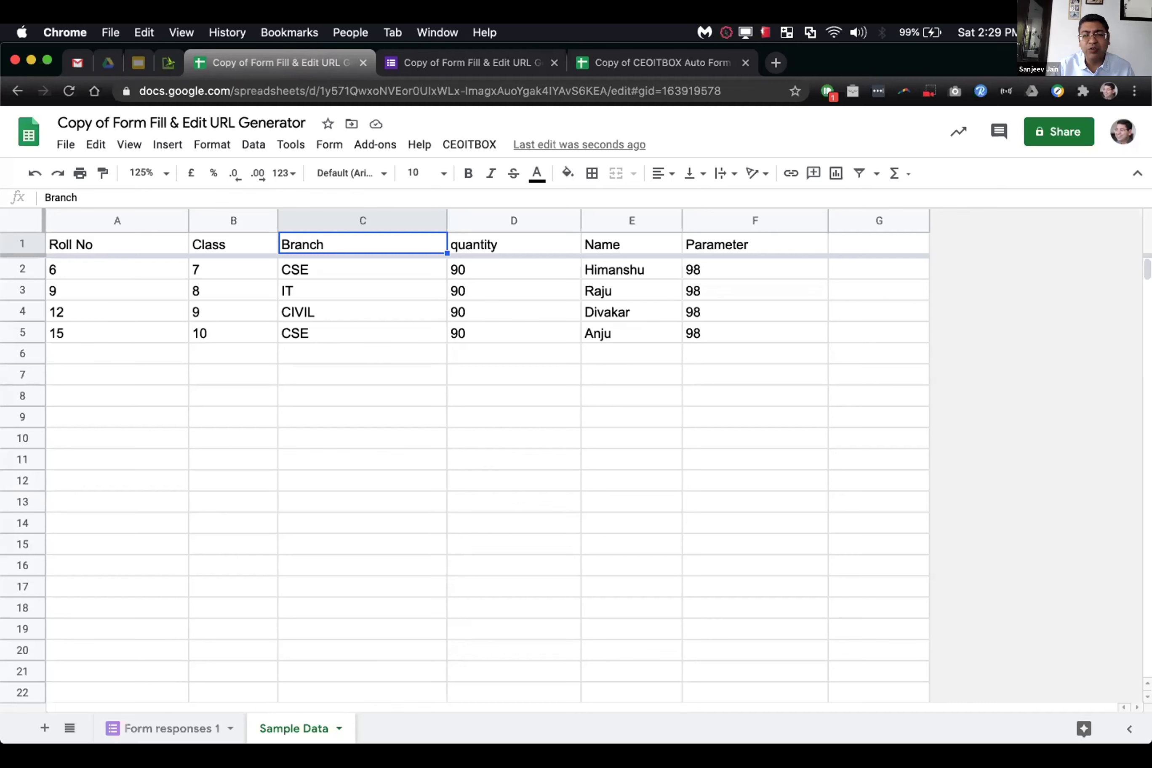
pyautogui.click(387, 407)
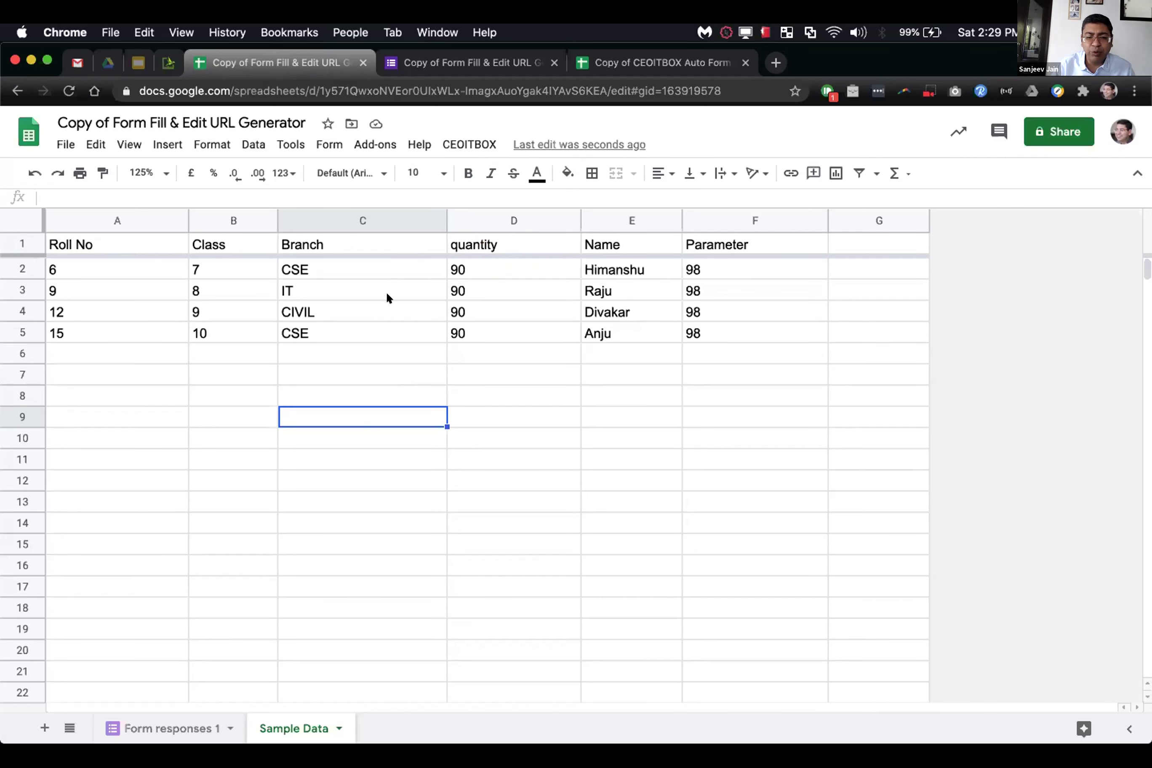
pyautogui.click(197, 726)
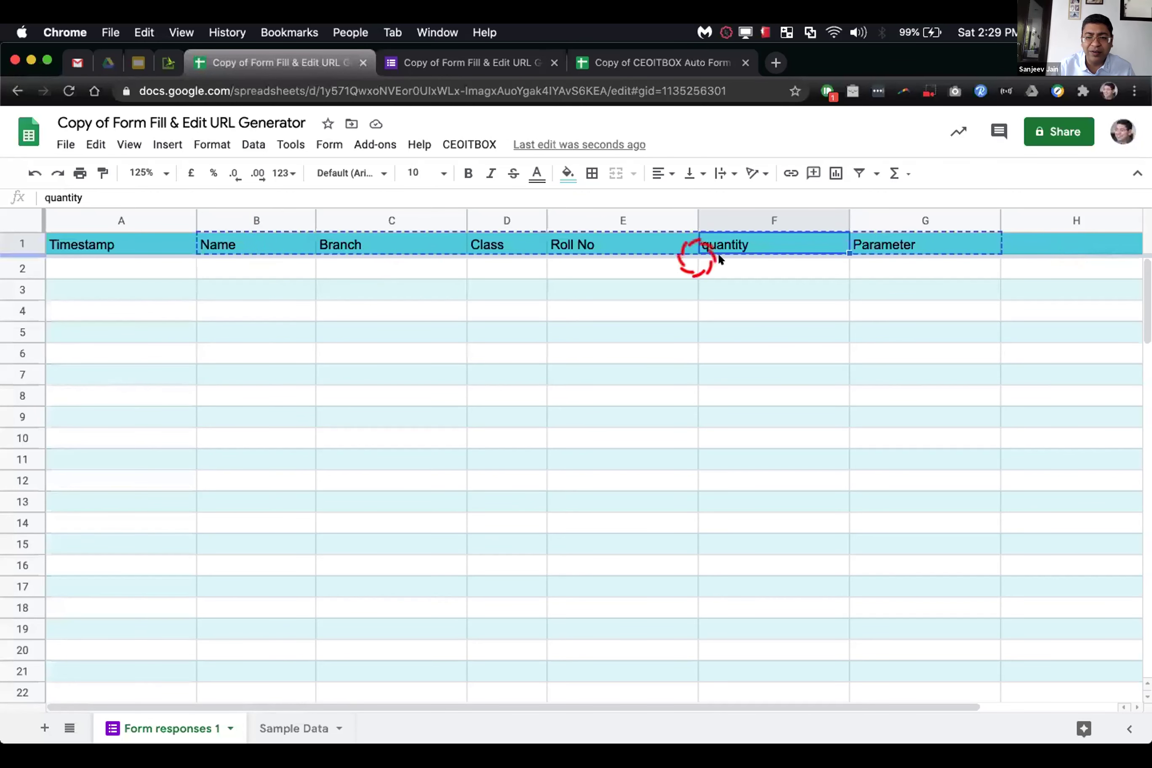
pyautogui.click(293, 726)
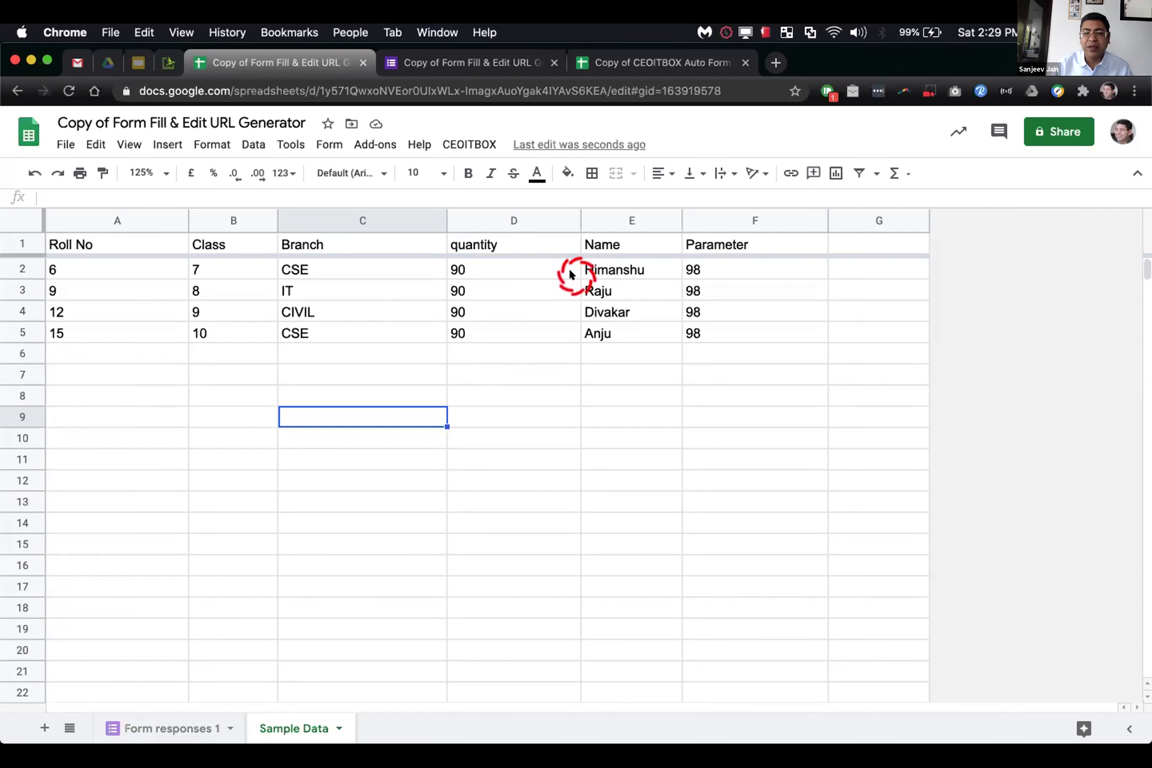
pyautogui.click(494, 68)
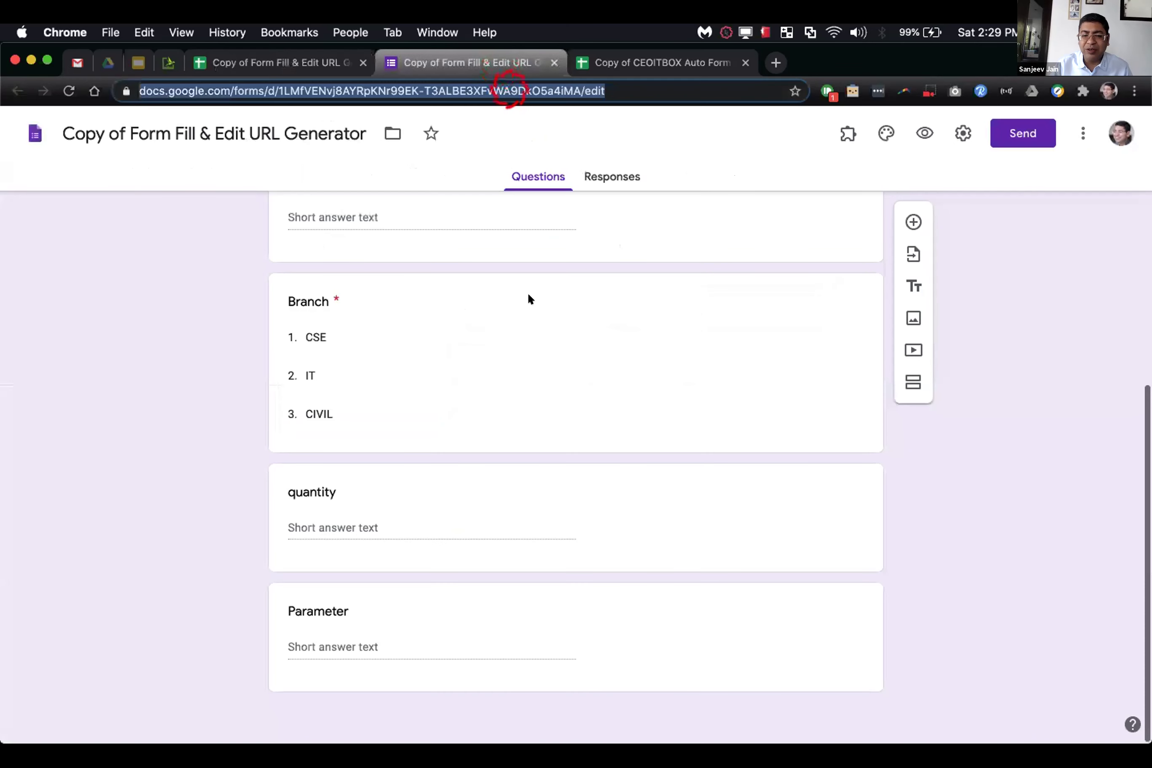
pyautogui.scroll(1, 532, 376)
pyautogui.scroll(6, 532, 376)
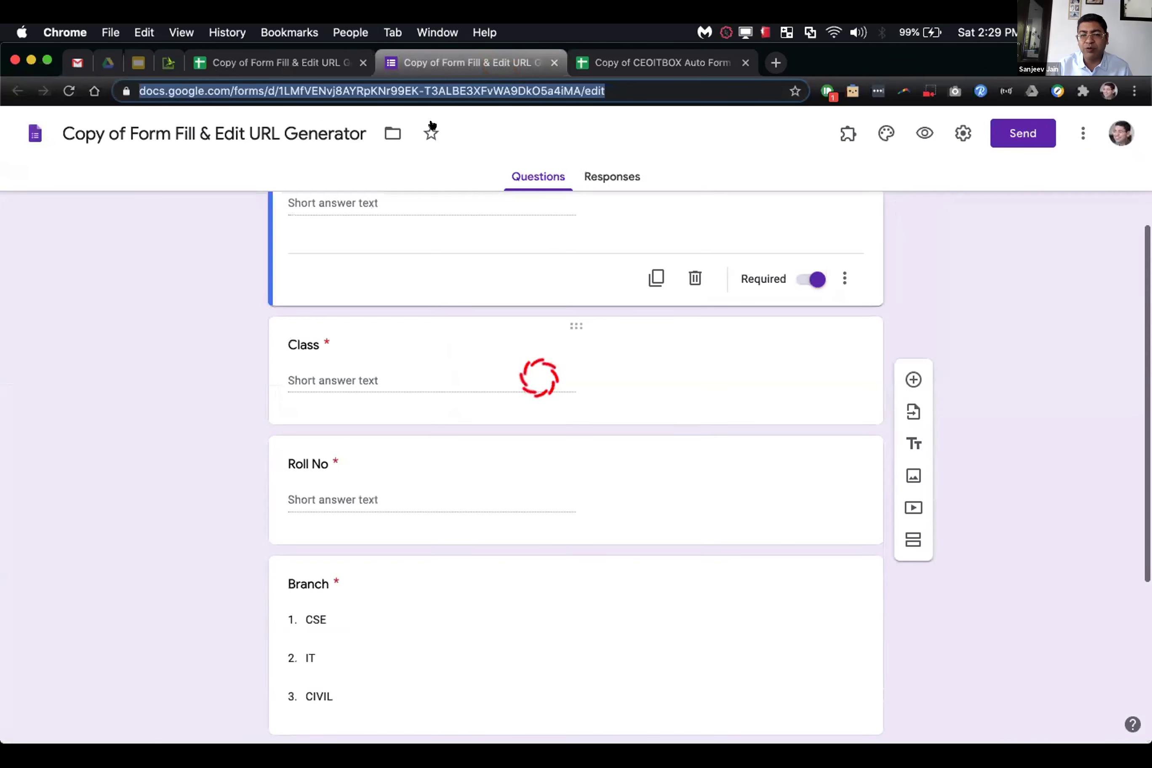
pyautogui.click(327, 64)
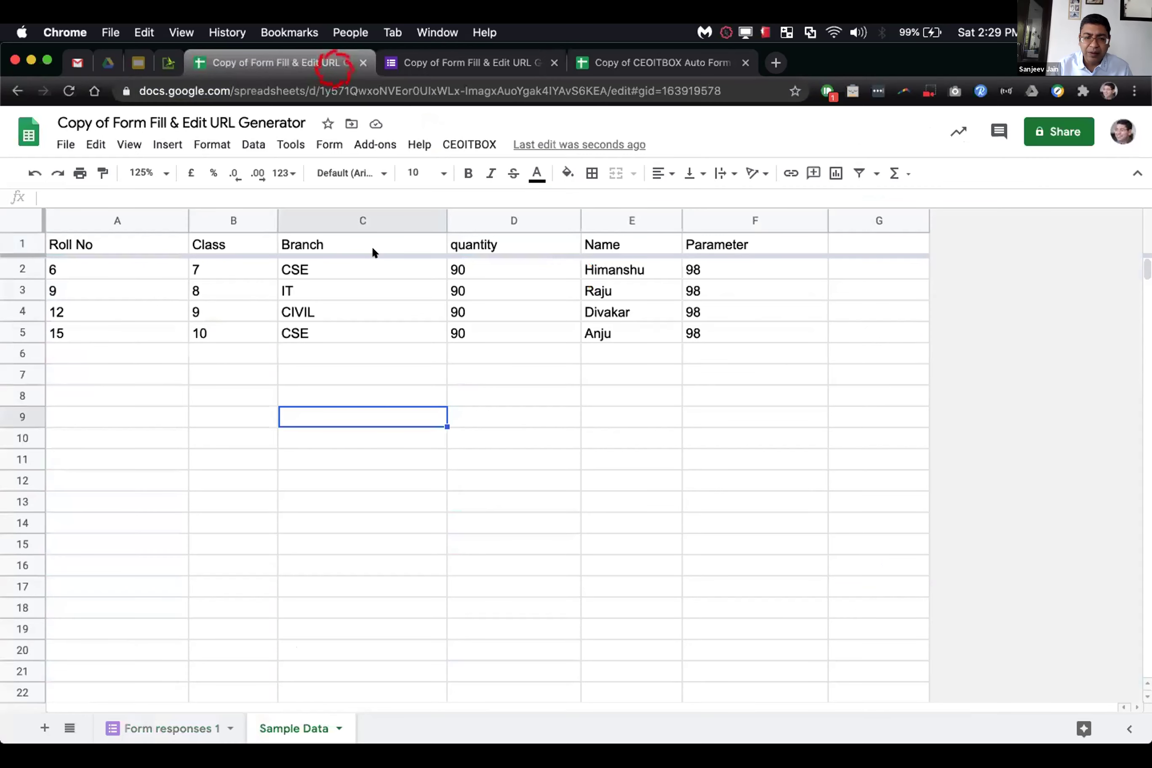
pyautogui.click(590, 64)
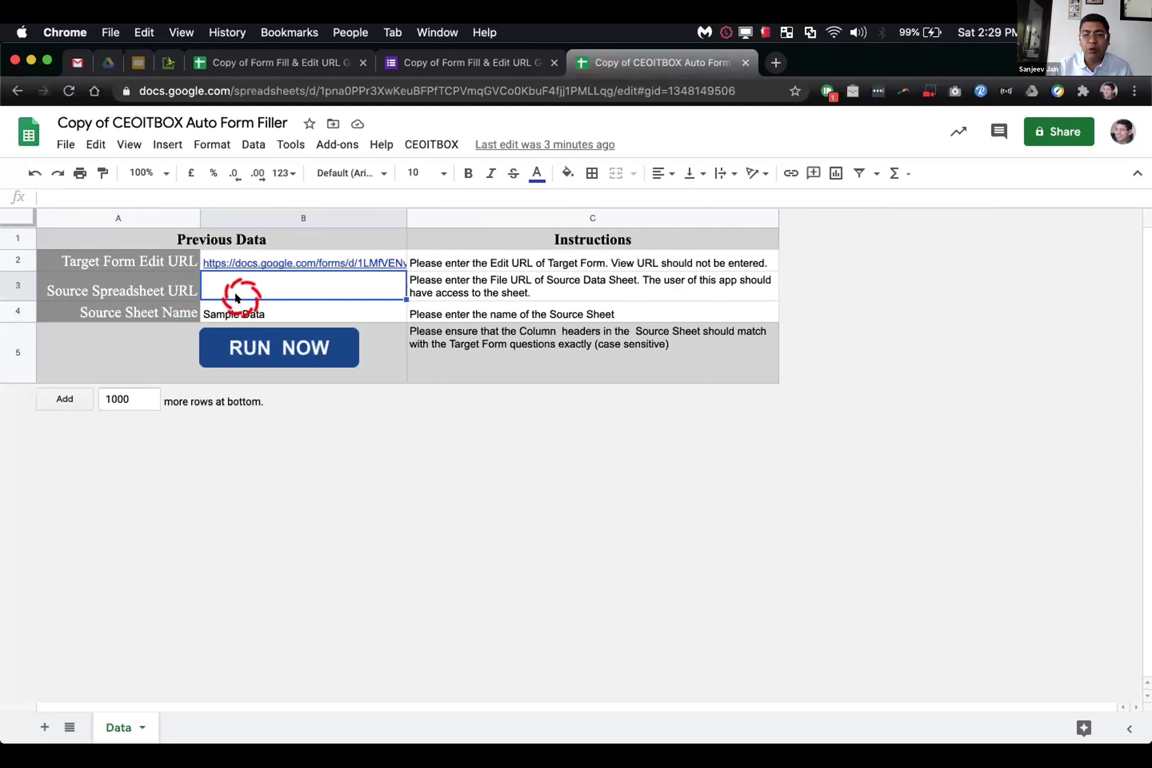
# Step: Copy the URL generator spreadsheet's address and paste it into B3 as Source Spreadsheet URL
pyautogui.click(272, 63)
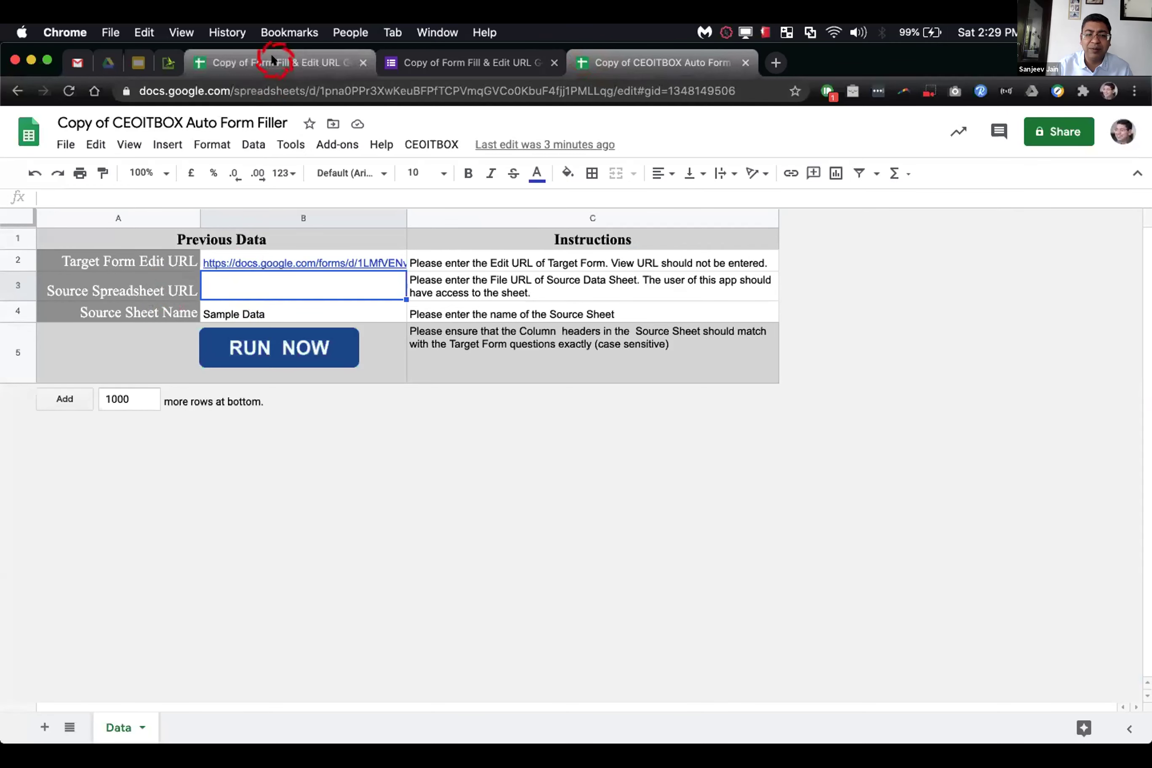
pyautogui.click(517, 88)
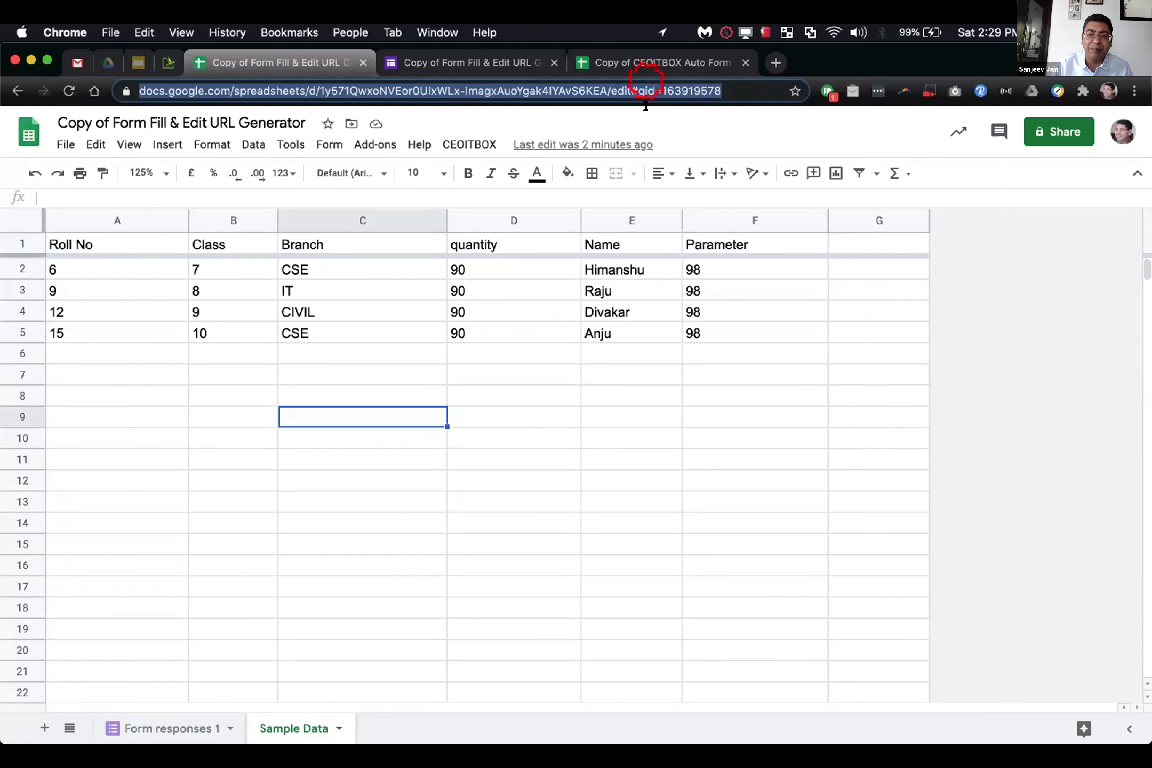
pyautogui.click(642, 64)
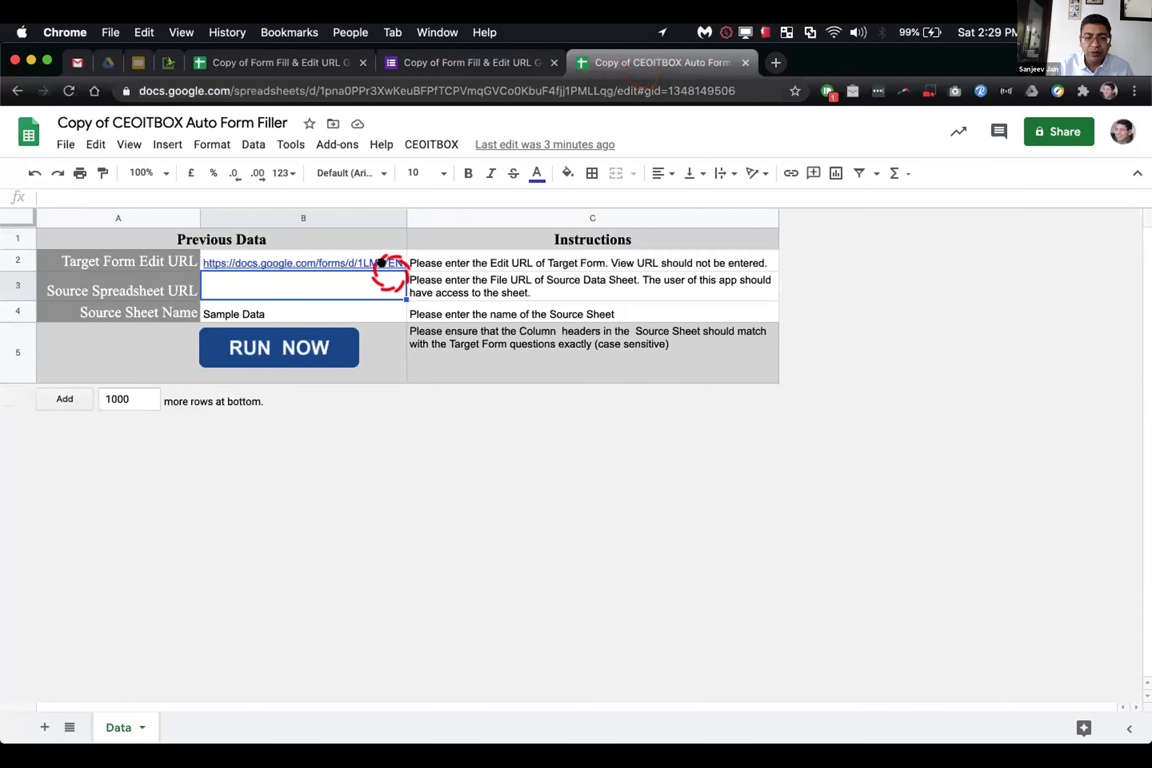
pyautogui.click(380, 282)
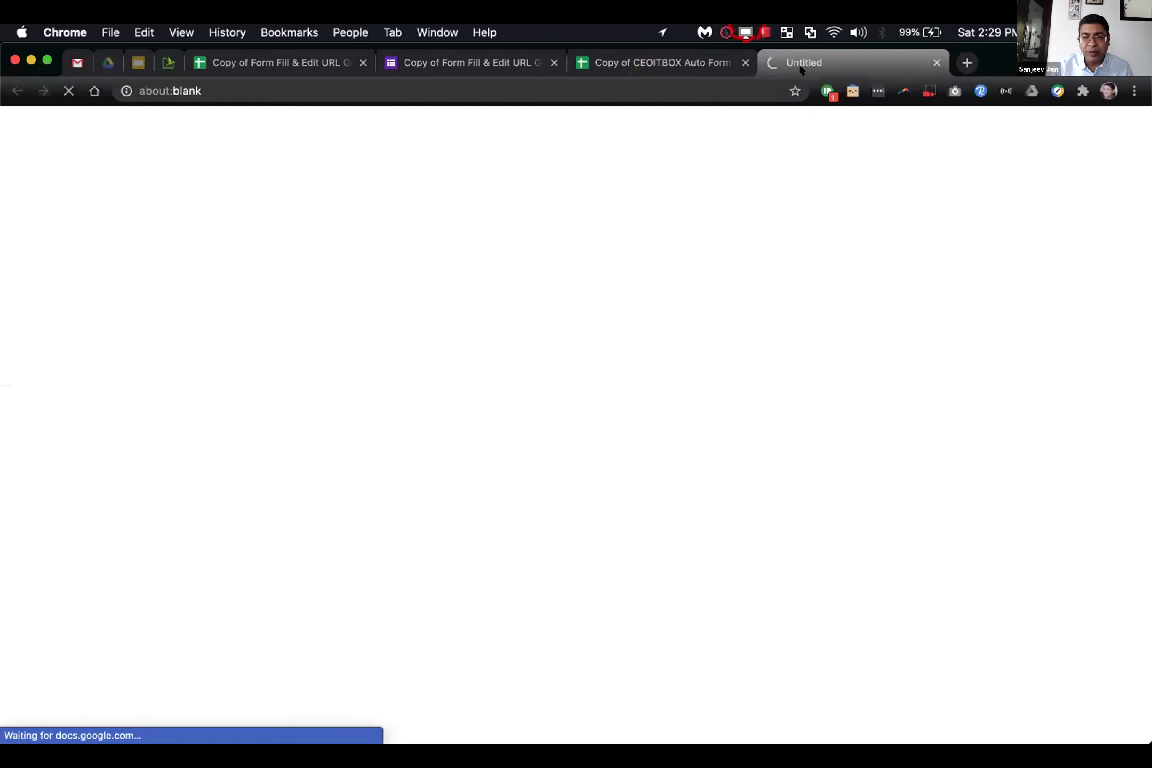
pyautogui.click(662, 64)
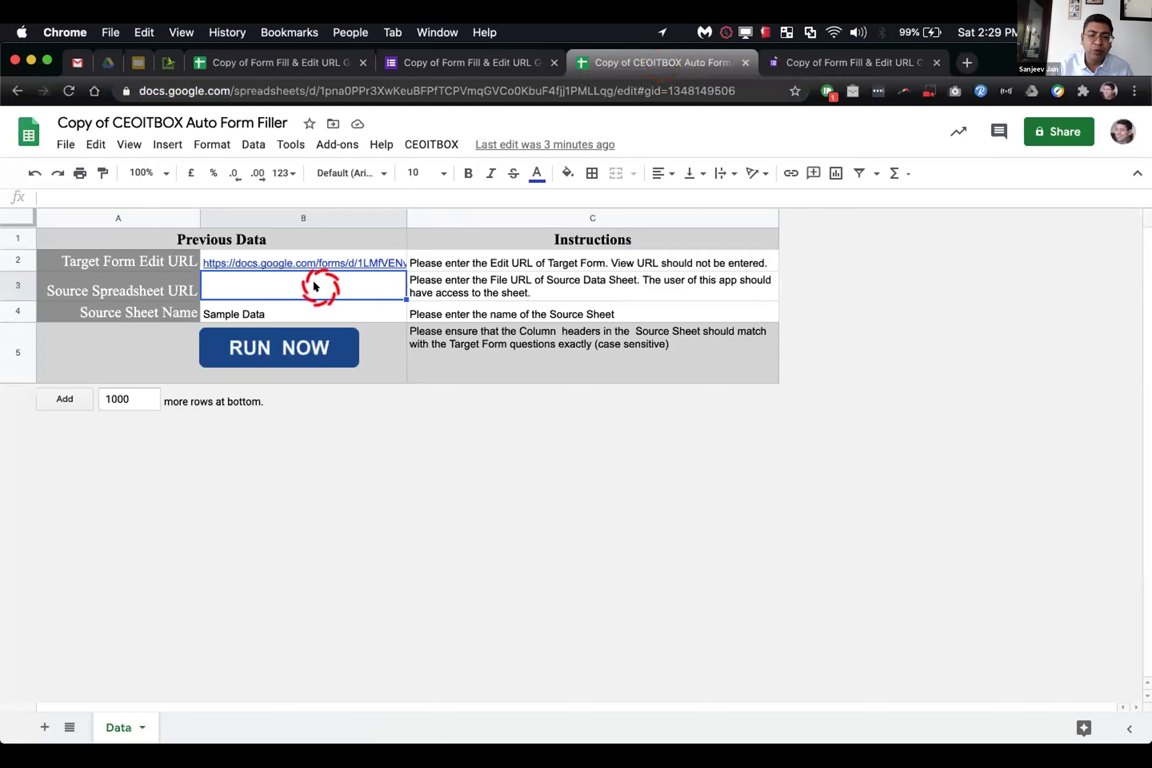
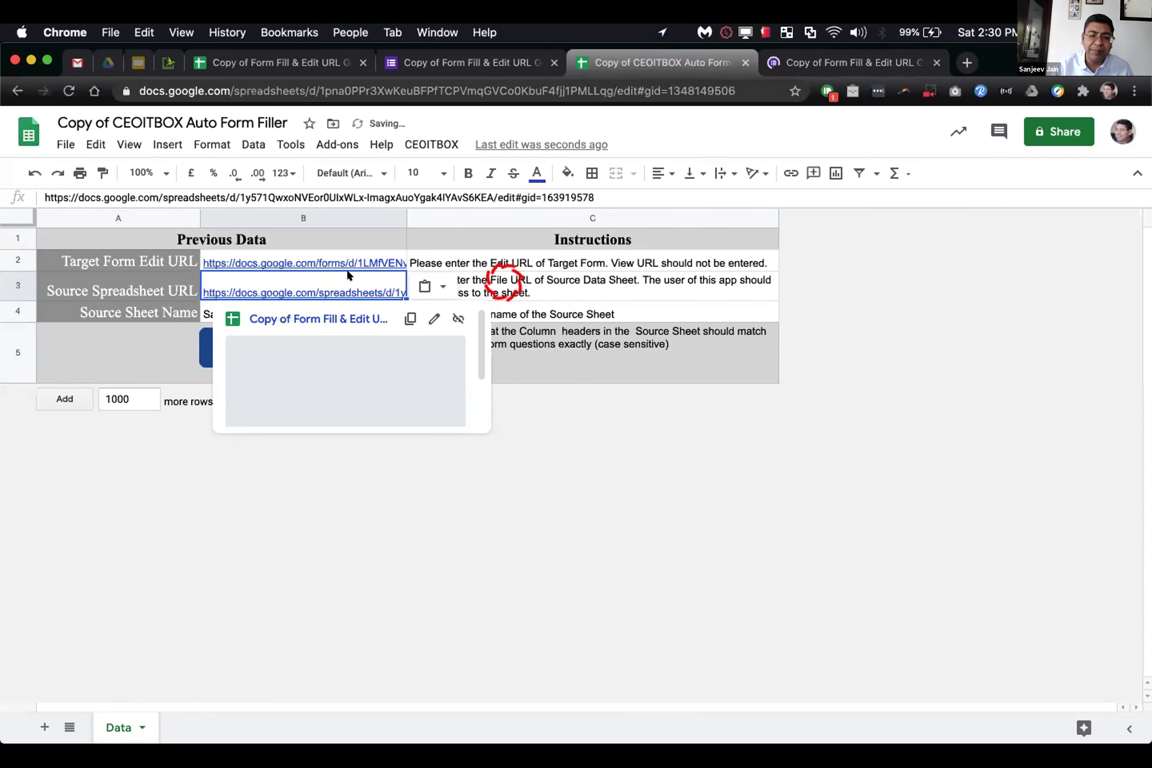
pyautogui.click(119, 300)
# Step: Confirm B4 names the Sample Data sheet, then run RUN NOW and confirm Yes
pyautogui.click(164, 312)
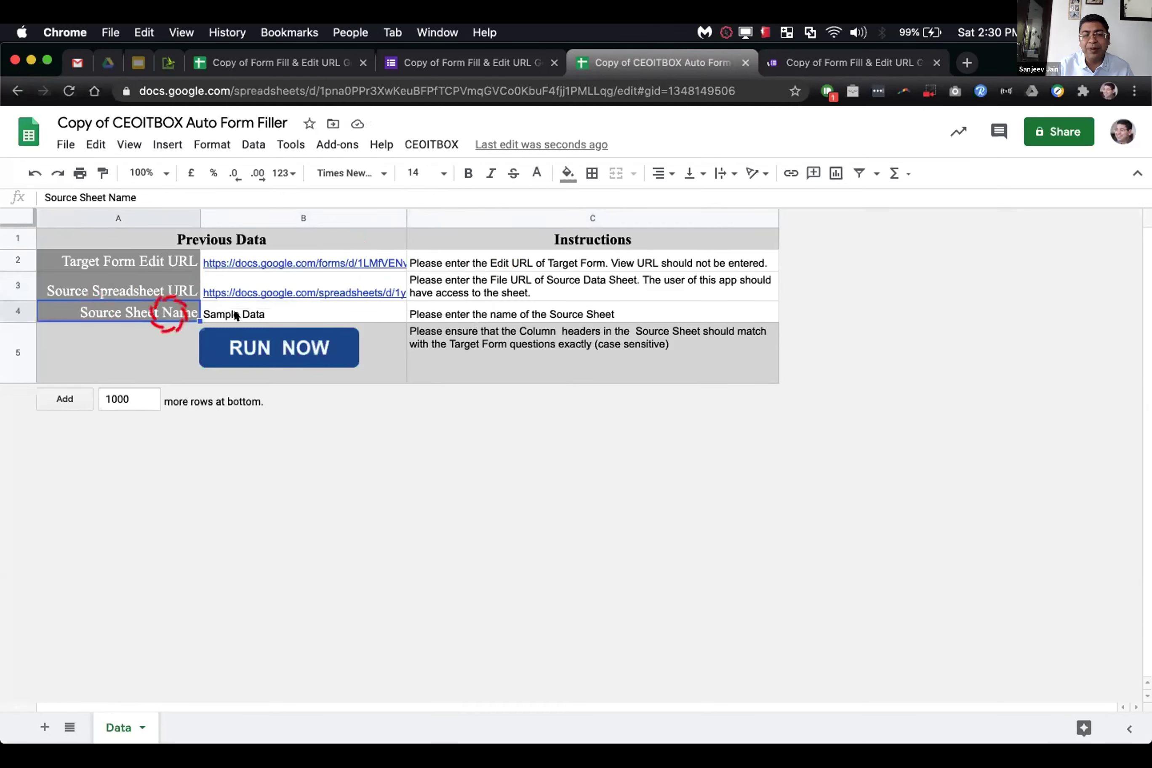
pyautogui.click(236, 316)
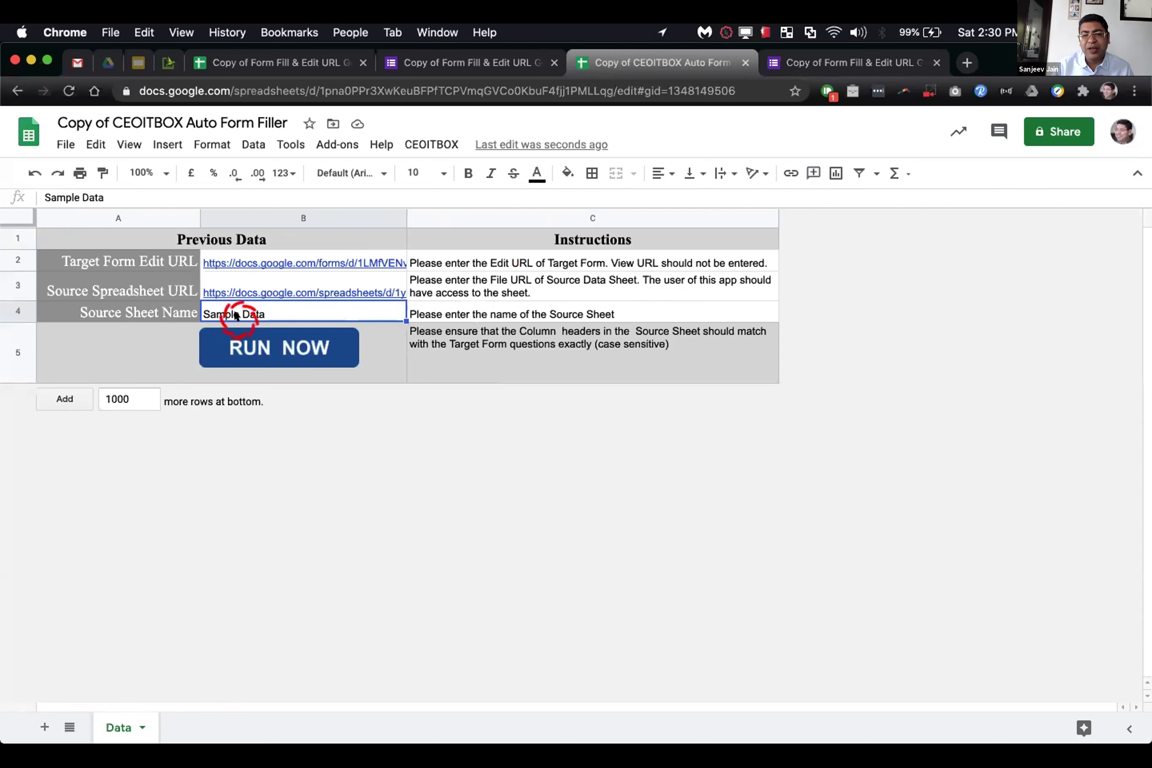
pyautogui.click(287, 349)
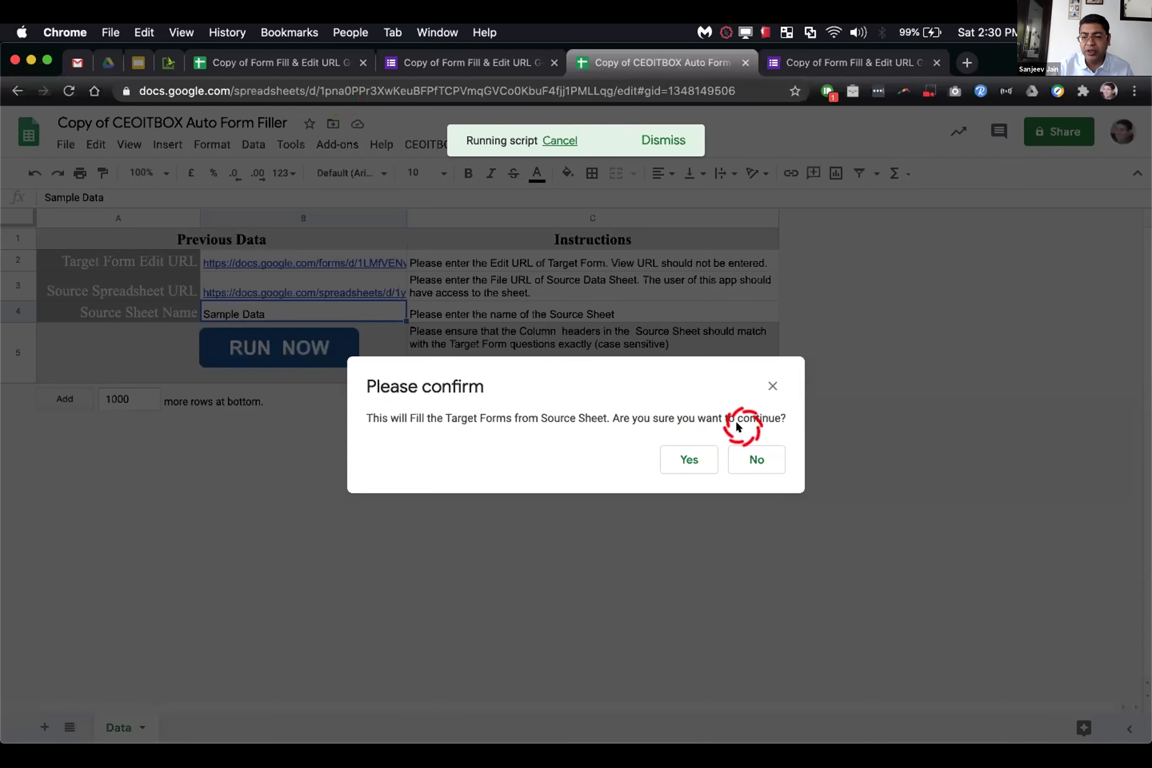
pyautogui.click(666, 457)
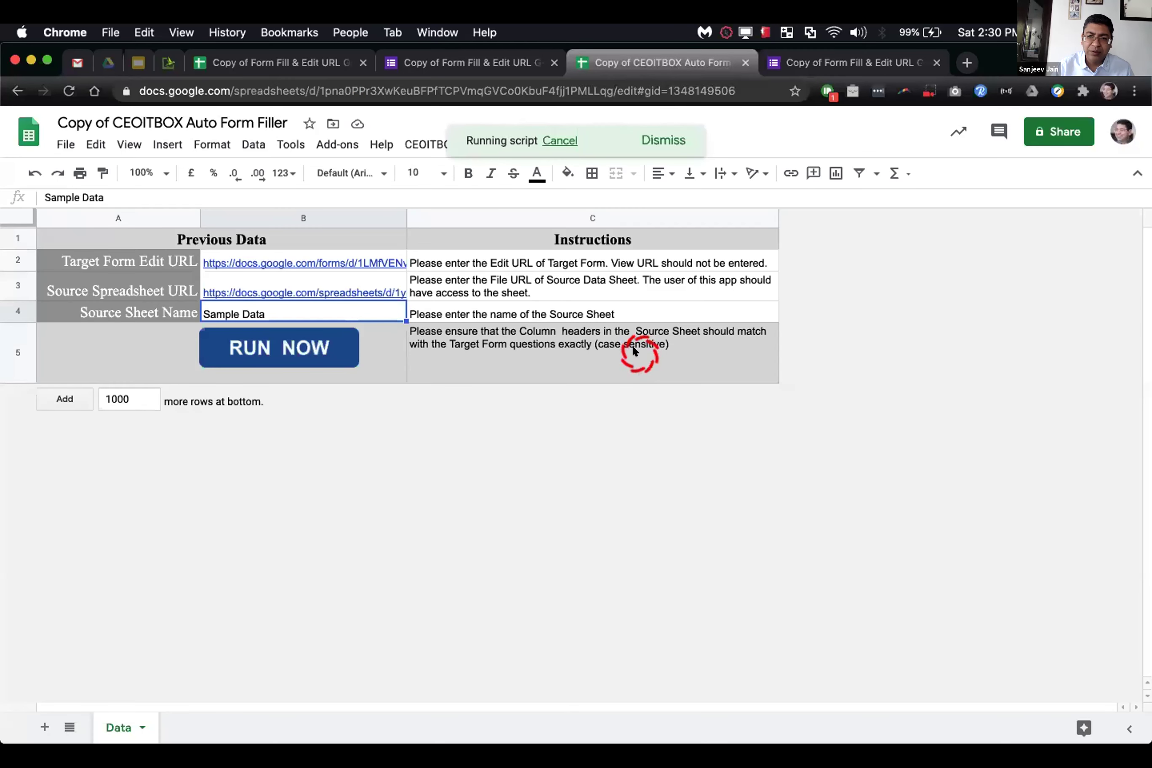
# Step: In the URL Generator spreadsheet, compare Form responses 1's four new submissions against Sample Data
pyautogui.click(336, 61)
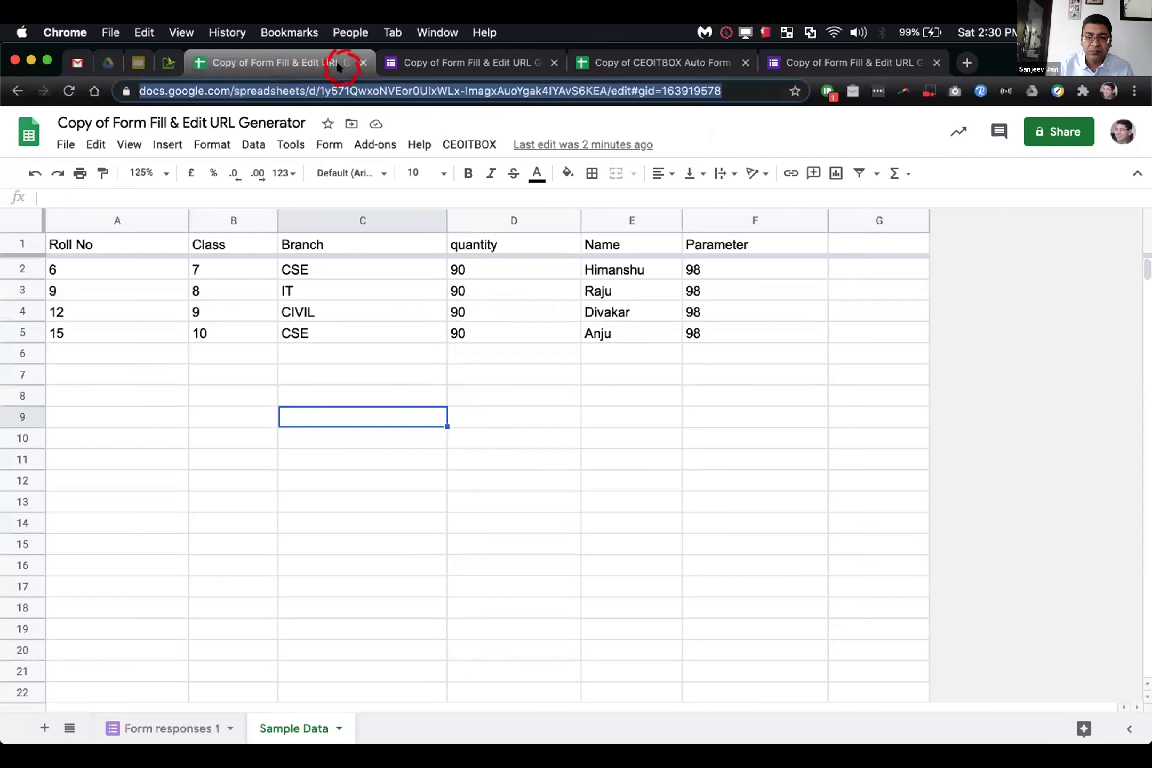
pyautogui.click(191, 724)
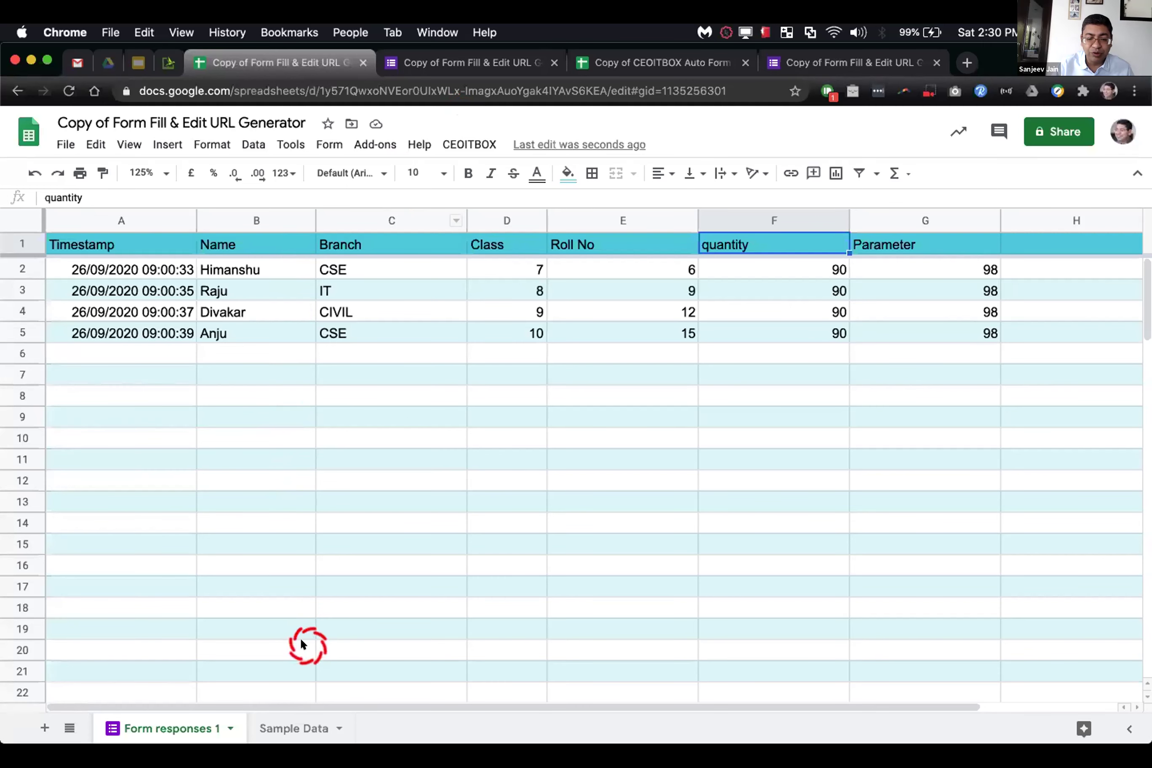
pyautogui.click(279, 724)
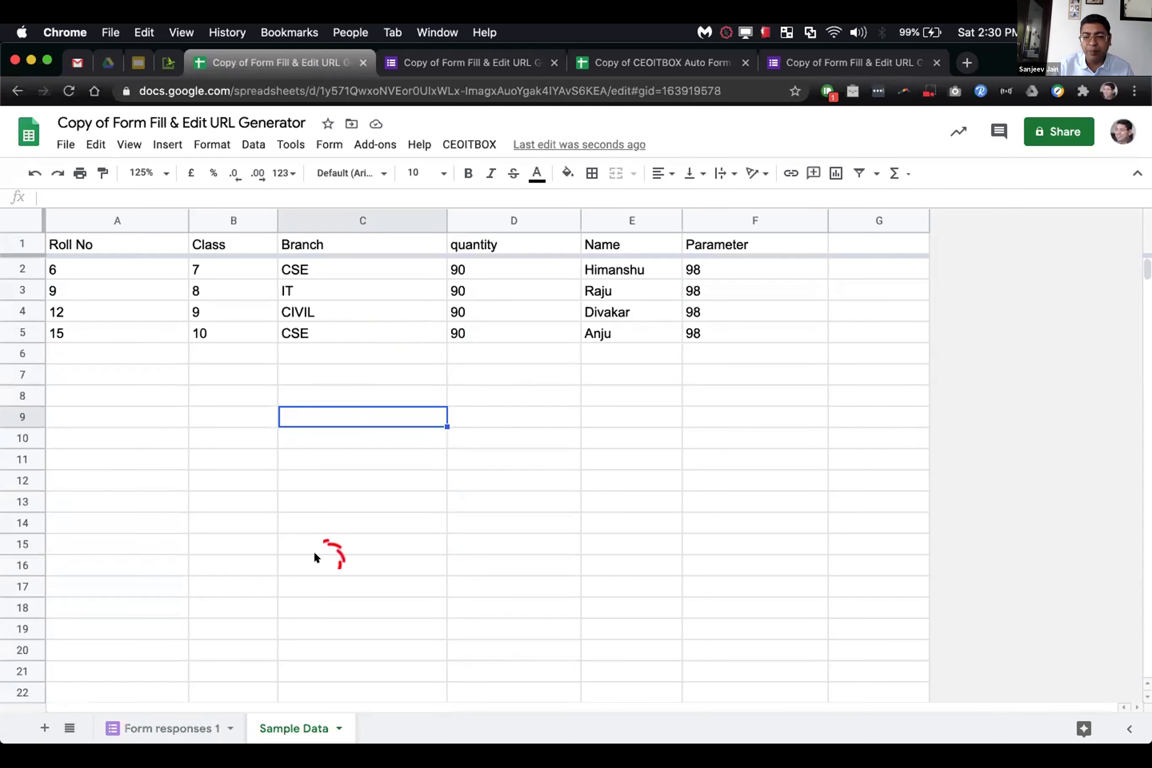
pyautogui.click(134, 725)
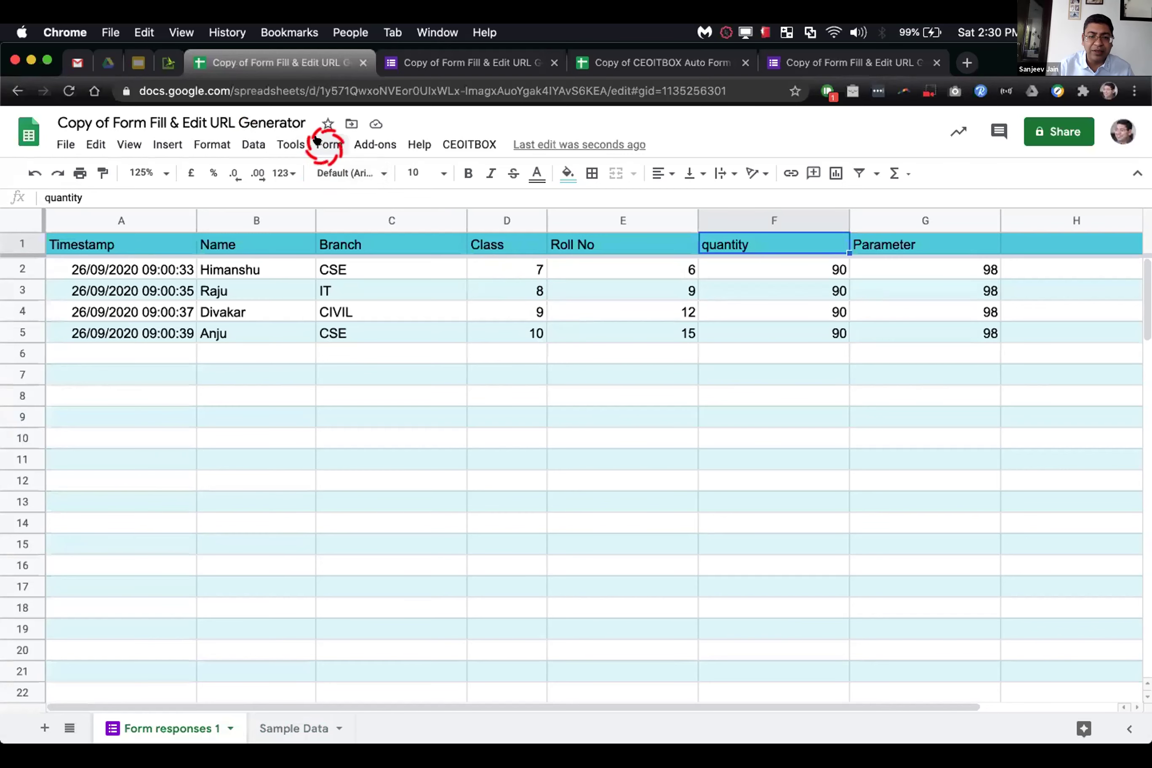
pyautogui.click(327, 144)
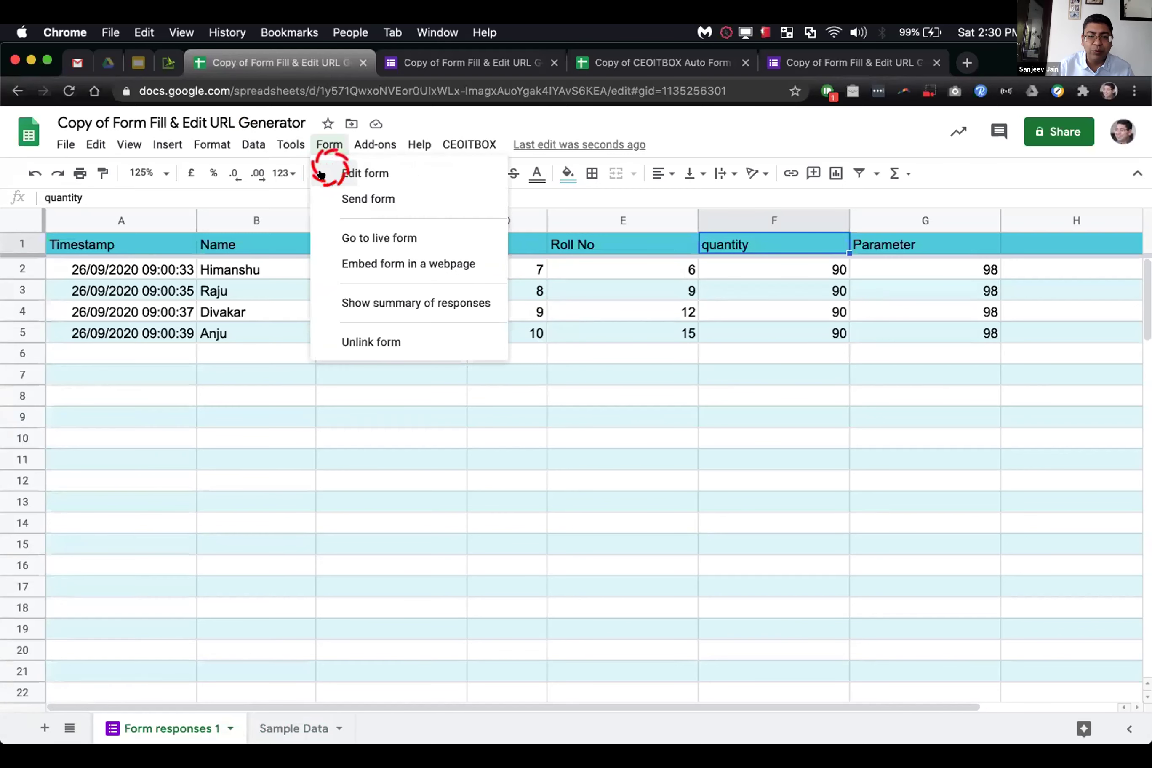
# Step: Open the linked form's Responses summary to confirm 4 responses, then close the form tabs
pyautogui.click(352, 167)
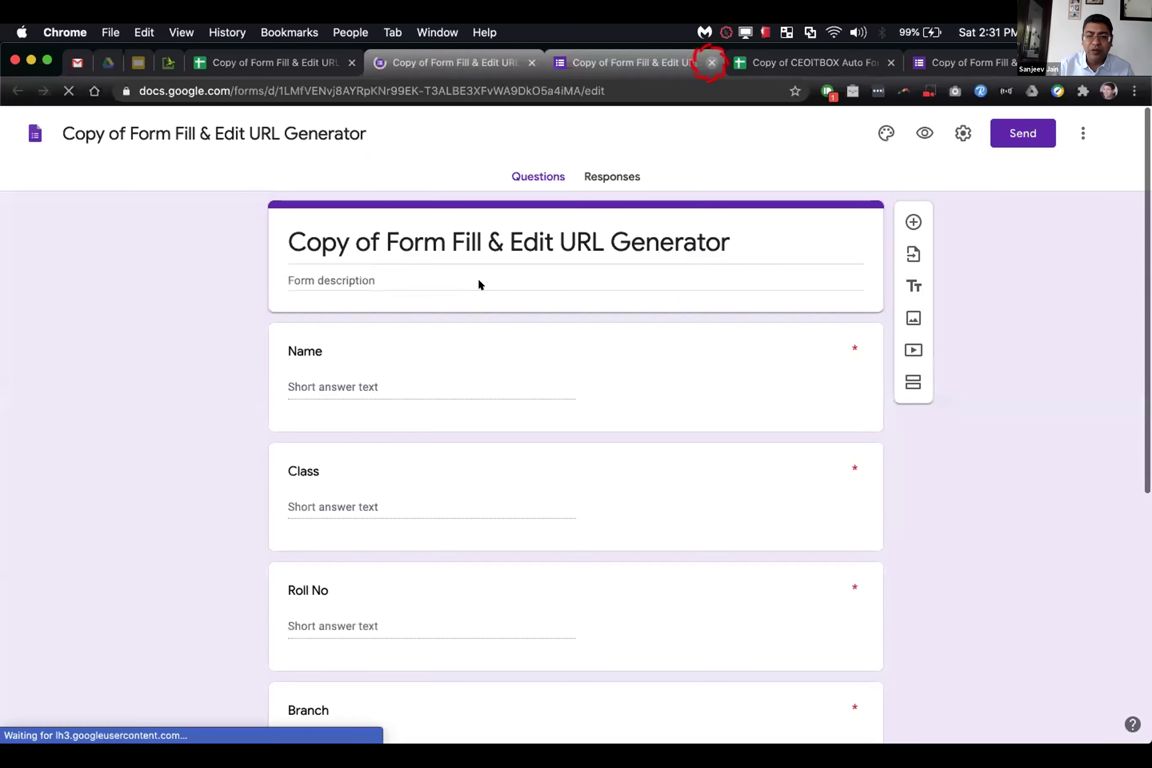
pyautogui.click(711, 62)
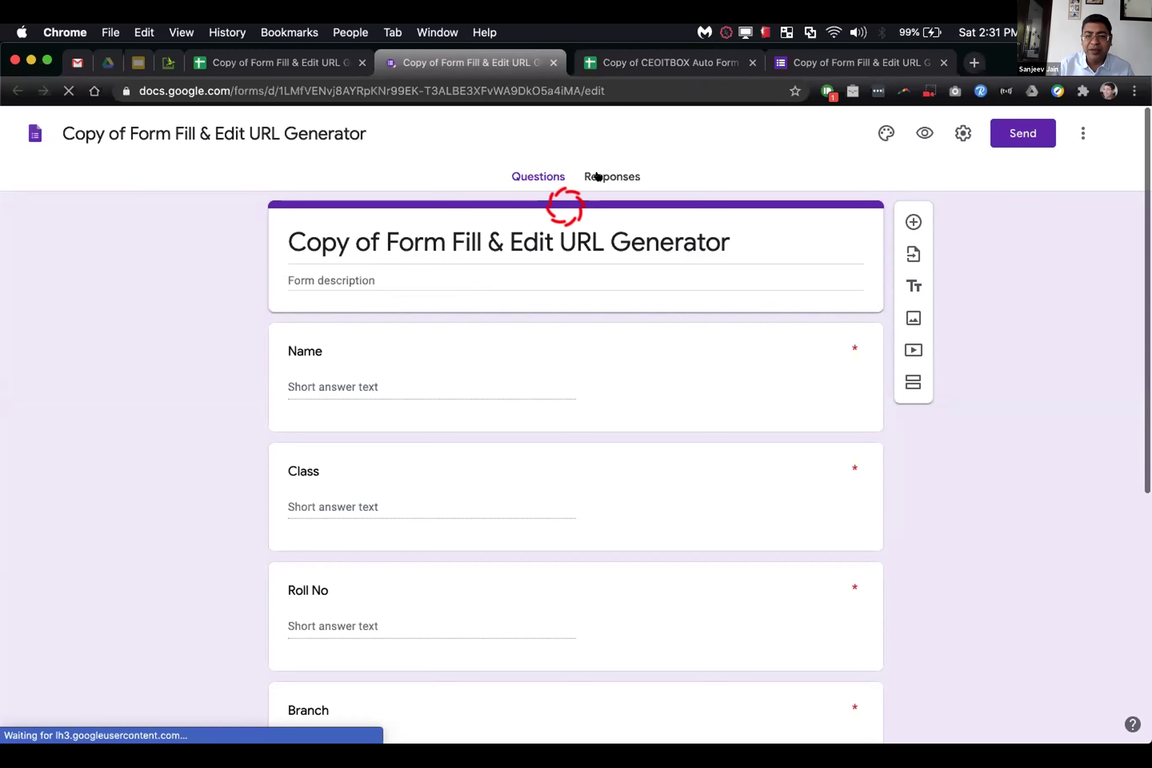
pyautogui.click(598, 176)
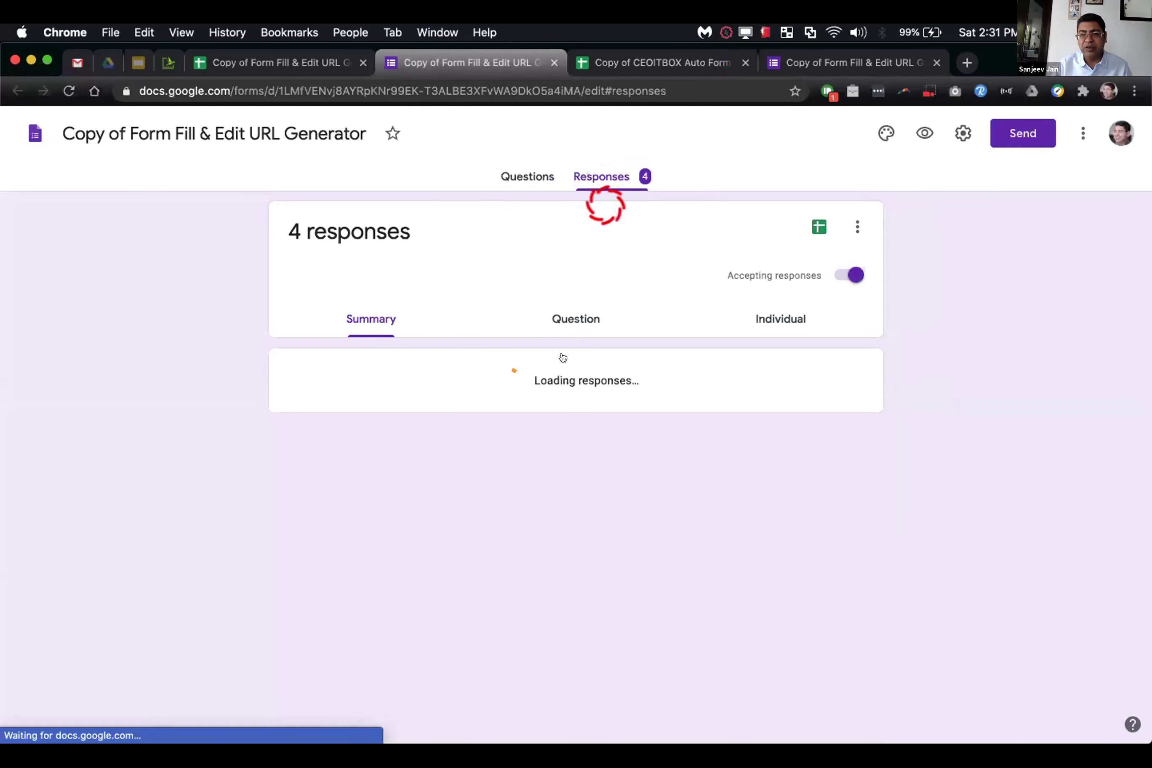
pyautogui.scroll(-10, 480, 420)
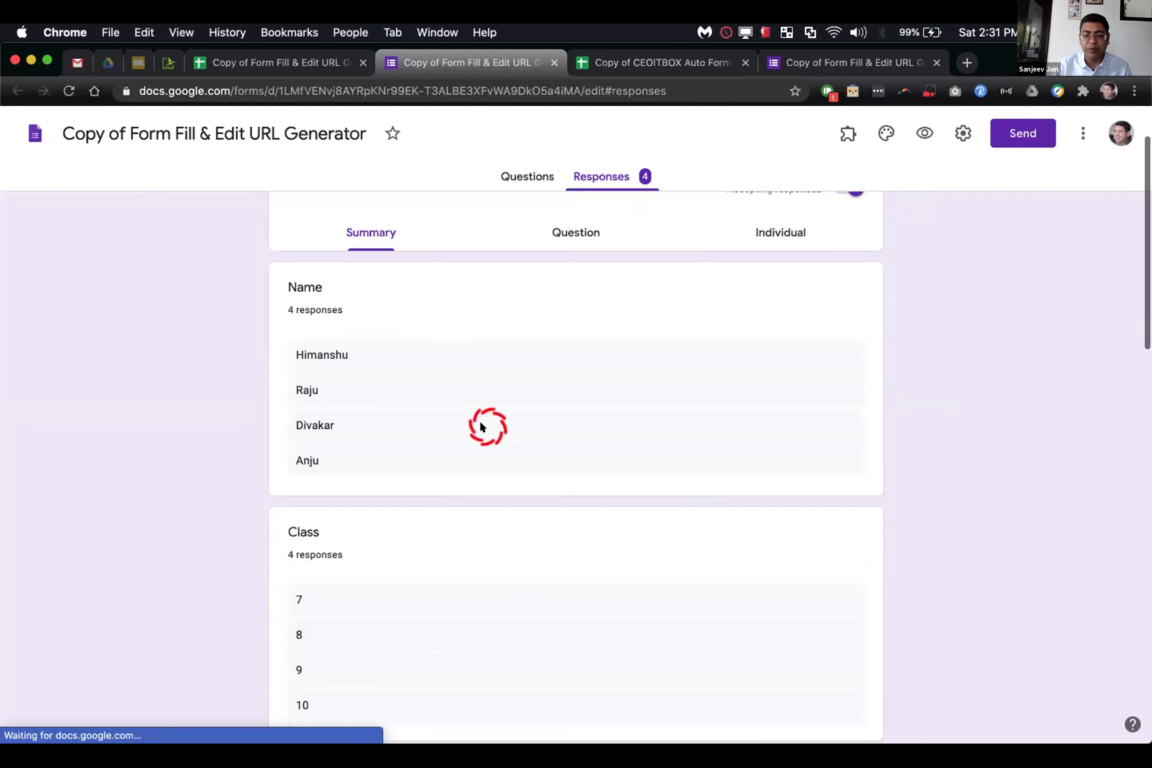
pyautogui.scroll(10, 480, 423)
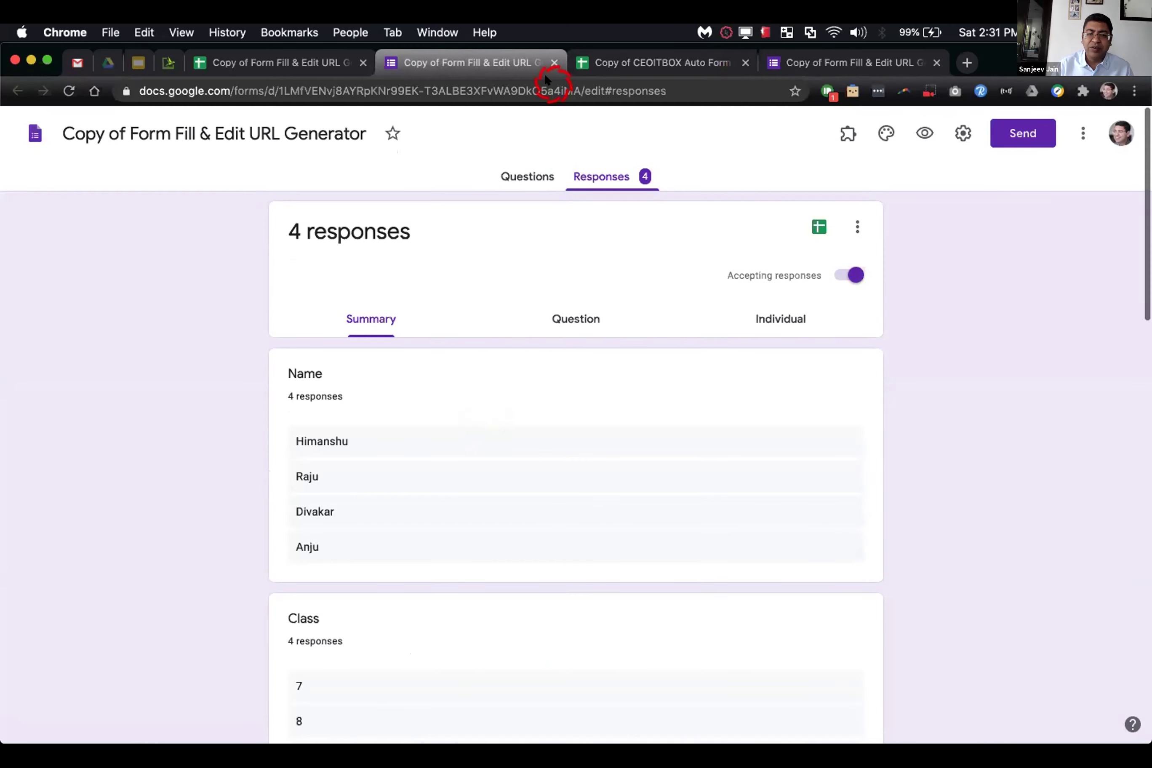
pyautogui.click(554, 61)
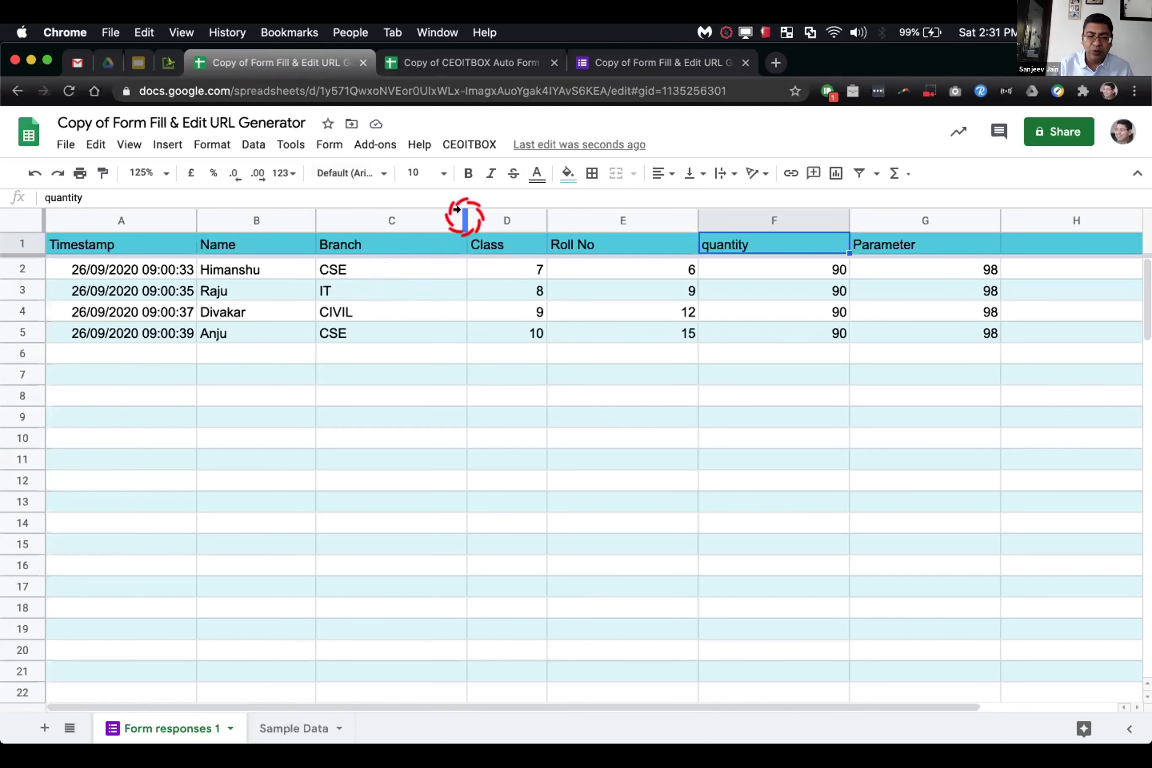
# Step: Narrow columns C, E, F and G (Branch, Roll No, quantity, Parameter) to fit their values
pyautogui.moveTo(466, 221); pyautogui.dragTo(419, 221)
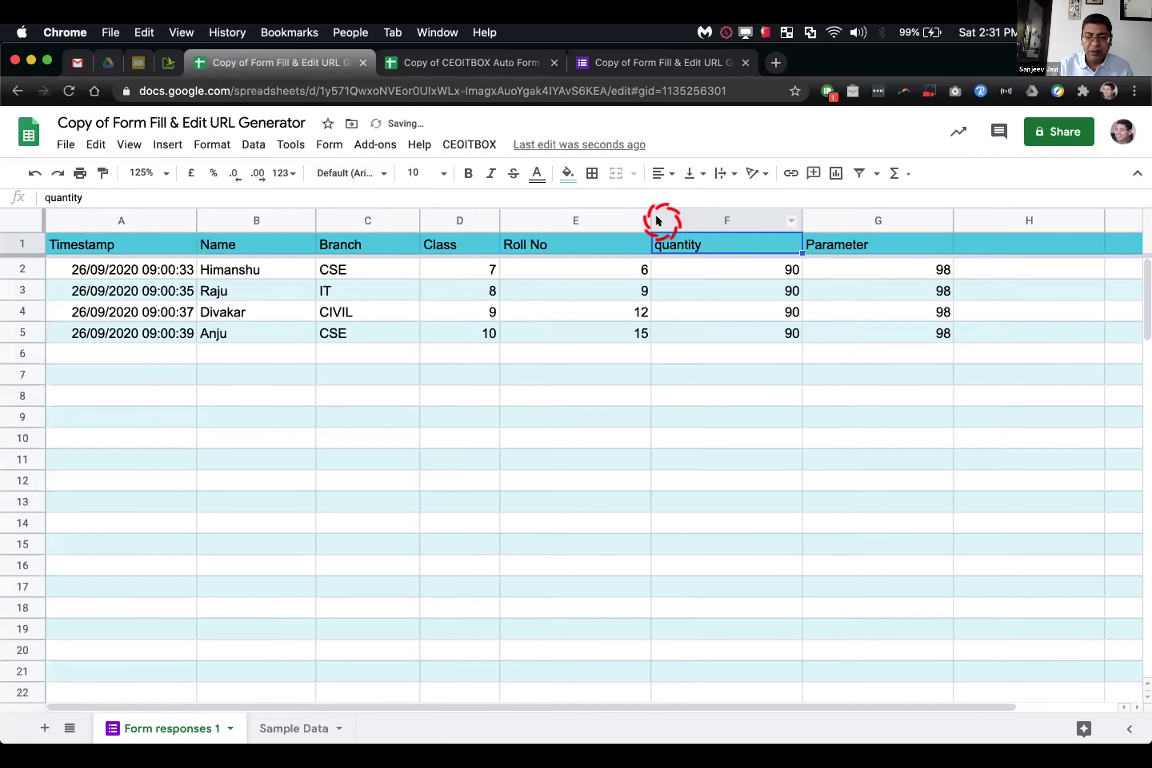
pyautogui.moveTo(638, 210); pyautogui.dragTo(581, 218)
pyautogui.moveTo(733, 215); pyautogui.dragTo(669, 223)
pyautogui.moveTo(818, 218); pyautogui.dragTo(749, 212)
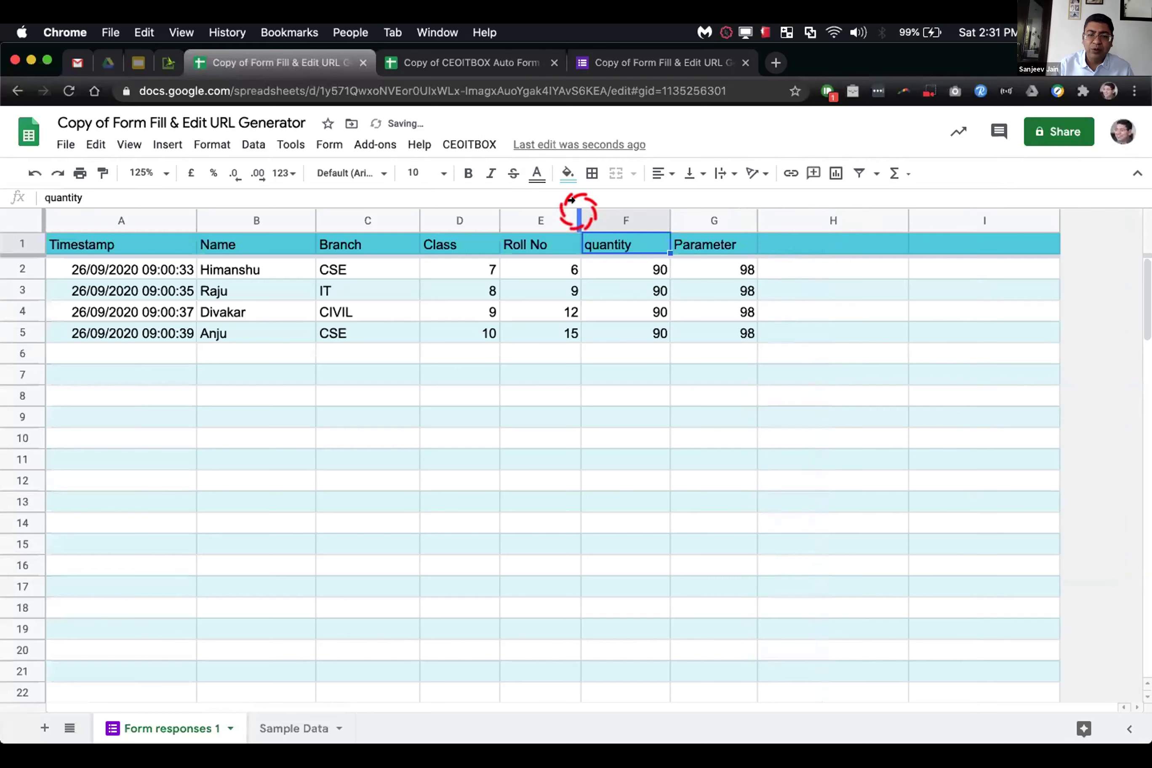
pyautogui.click(469, 142)
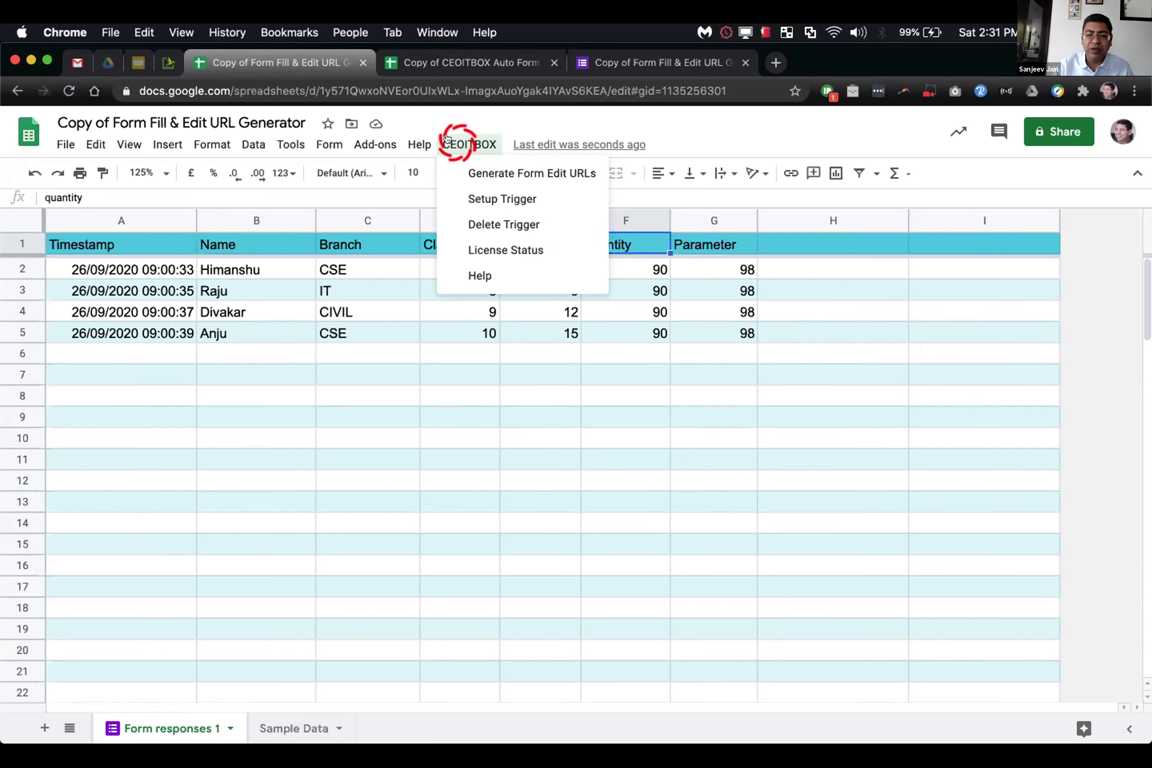
# Step: Authorize the CEOITBOX script for the account through License Status
pyautogui.click(481, 252)
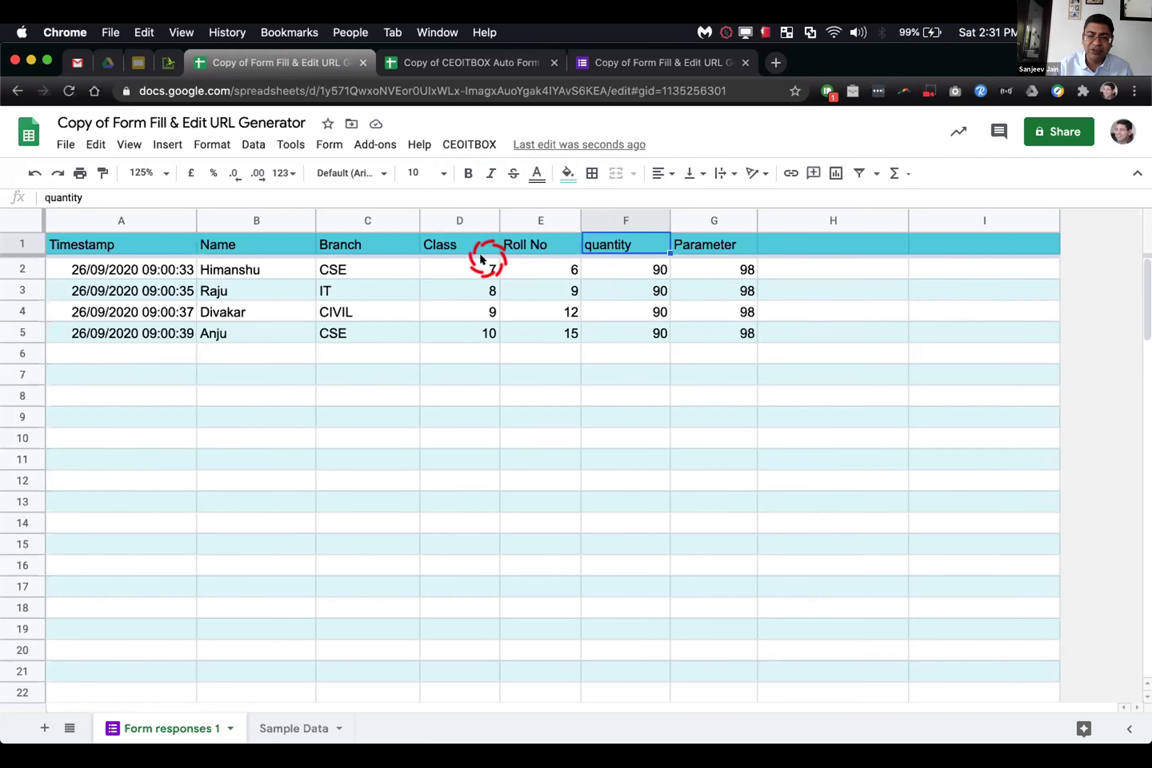
pyautogui.click(581, 448)
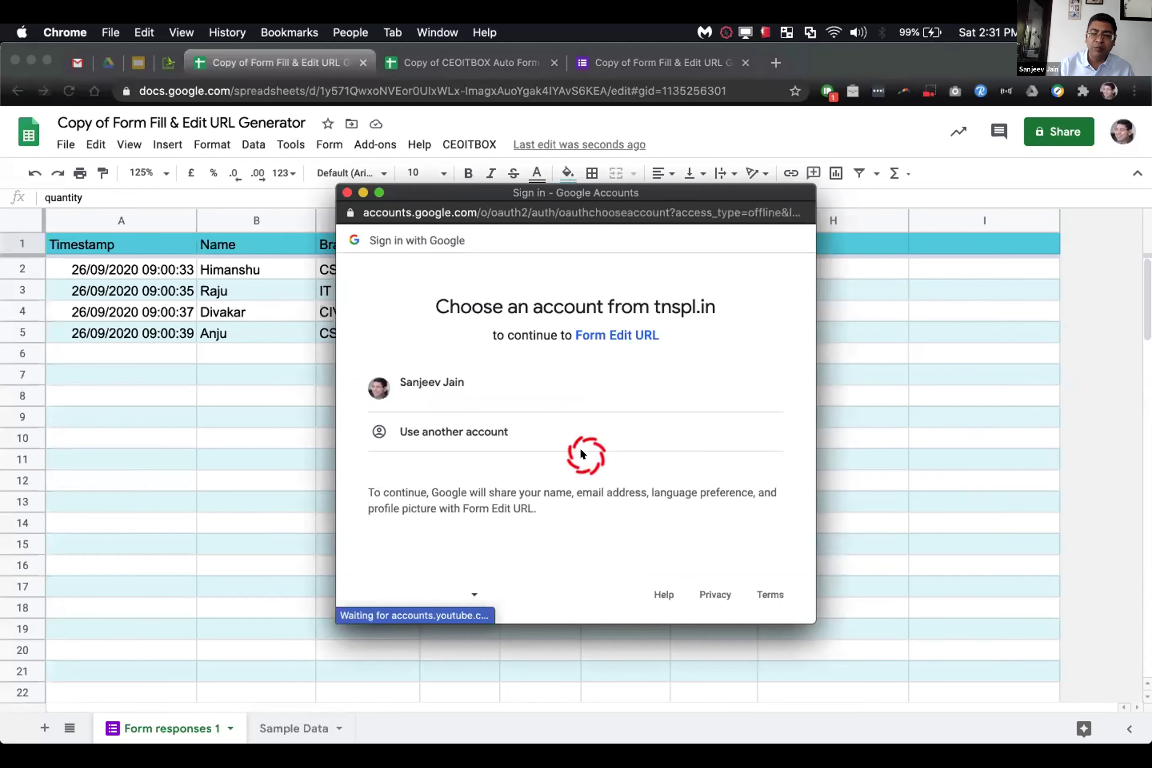
pyautogui.click(578, 391)
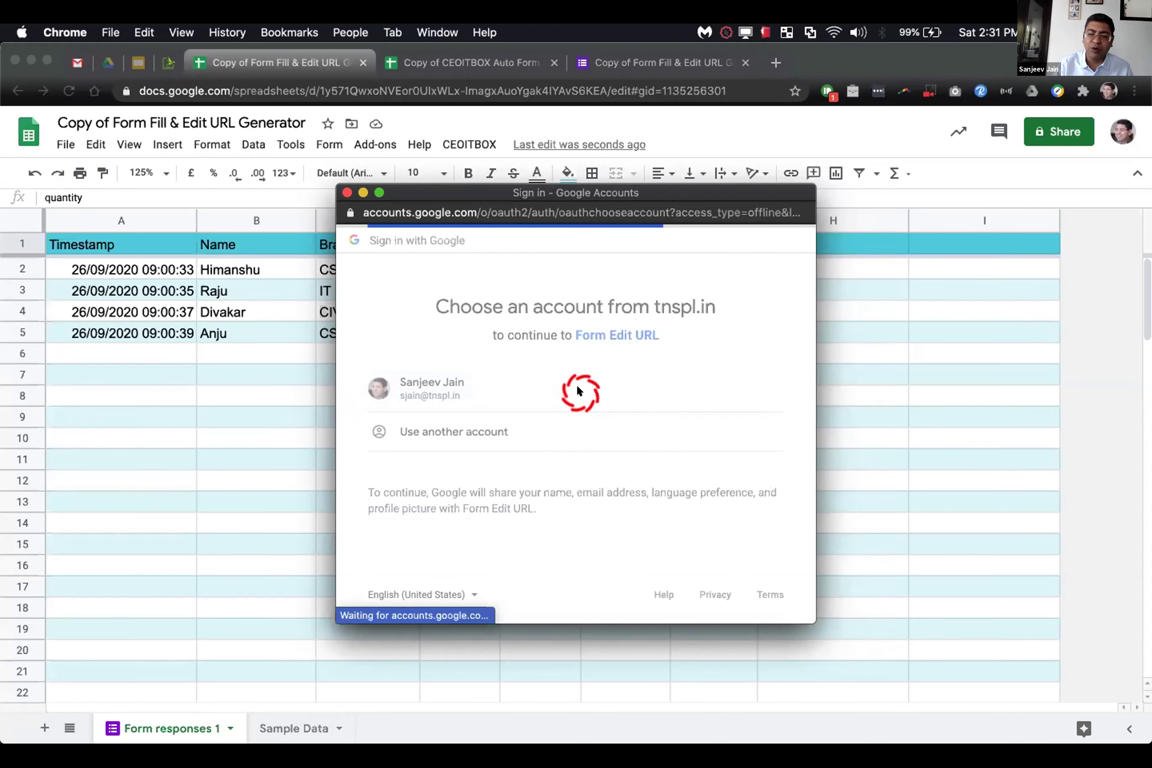
pyautogui.scroll(-10, 577, 389)
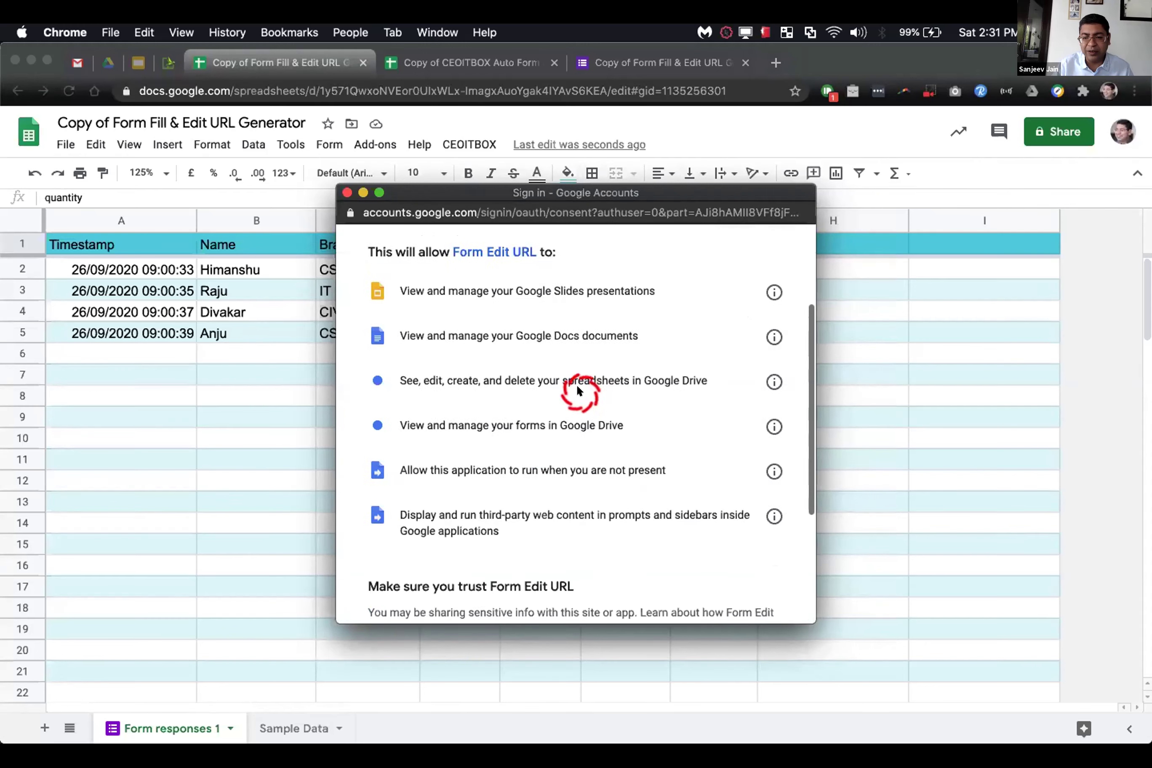
pyautogui.click(725, 508)
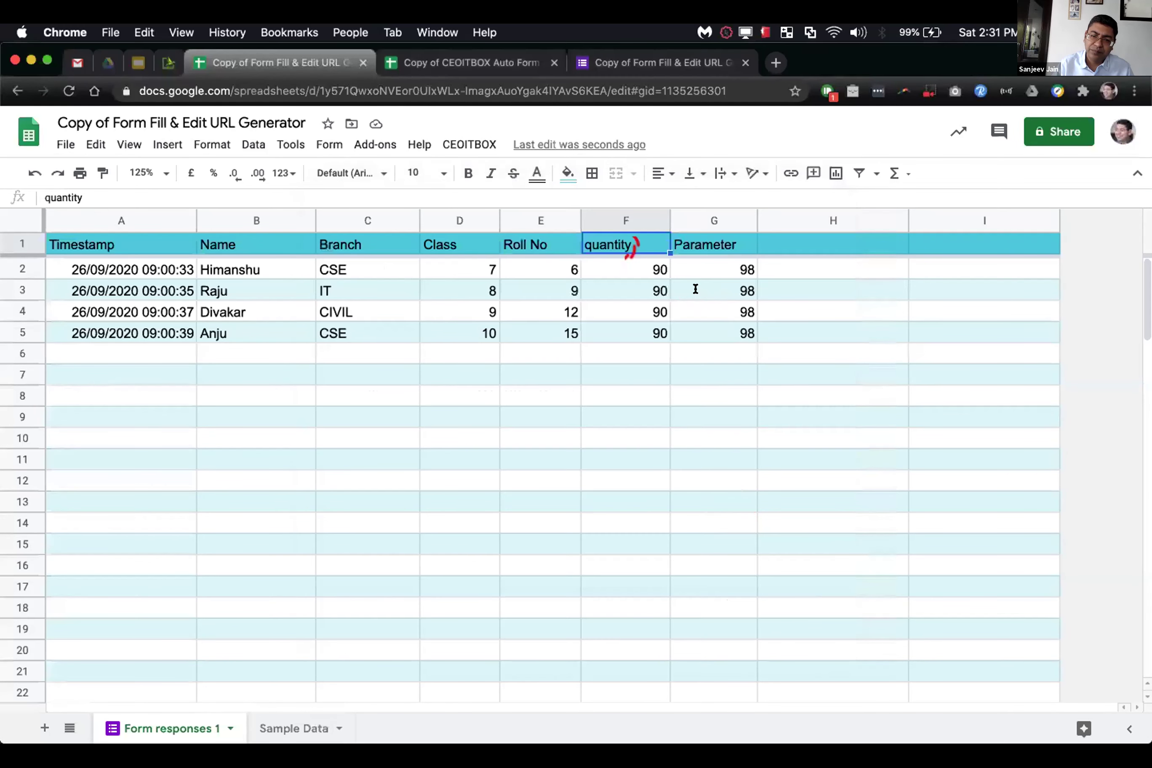
# Step: Recheck License Status (Basic, 48 credits, valid to 02/07/2030) and close the dialog
pyautogui.click(490, 154)
pyautogui.click(490, 247)
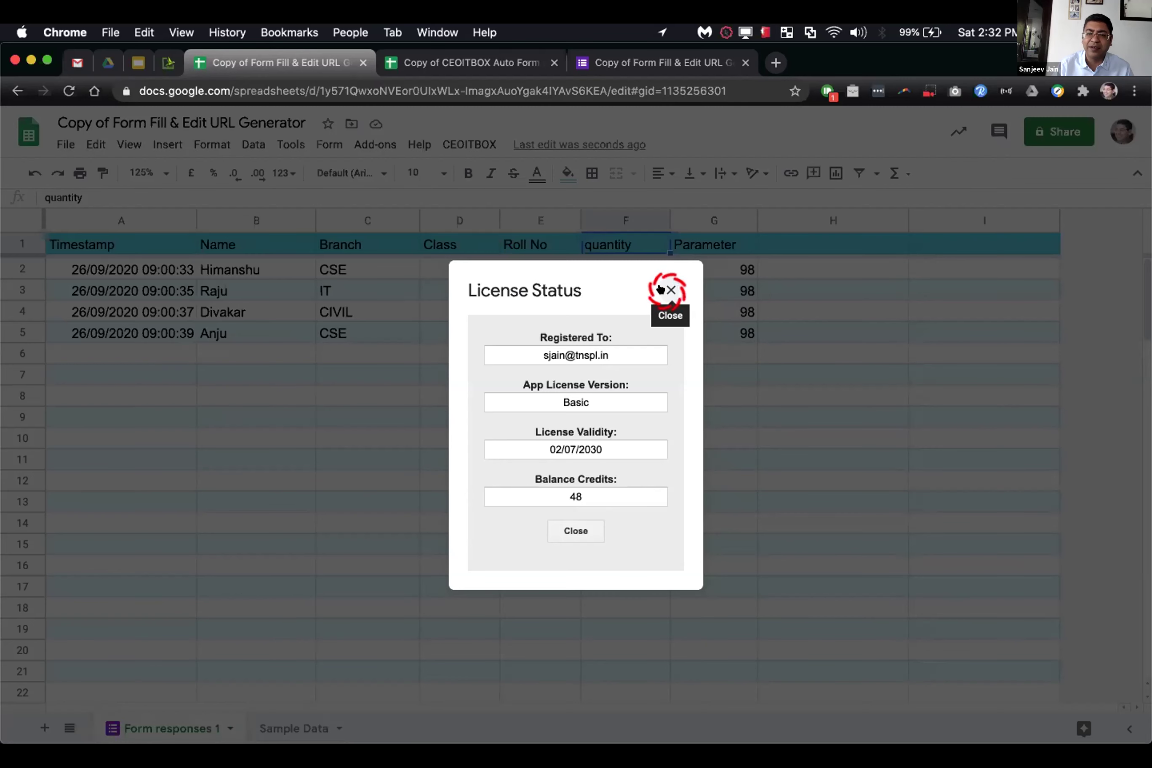
pyautogui.click(662, 289)
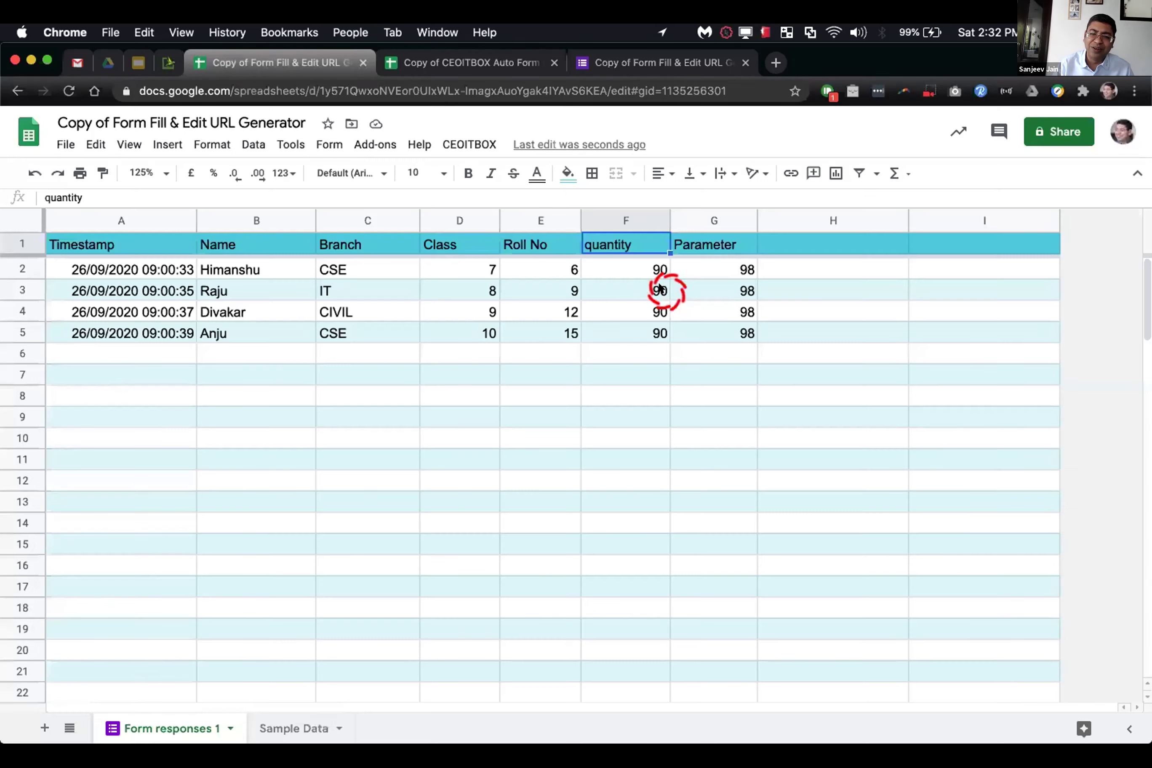
# Step: Show the CEOITBOX menu's commands over Form responses 1
pyautogui.click(540, 122)
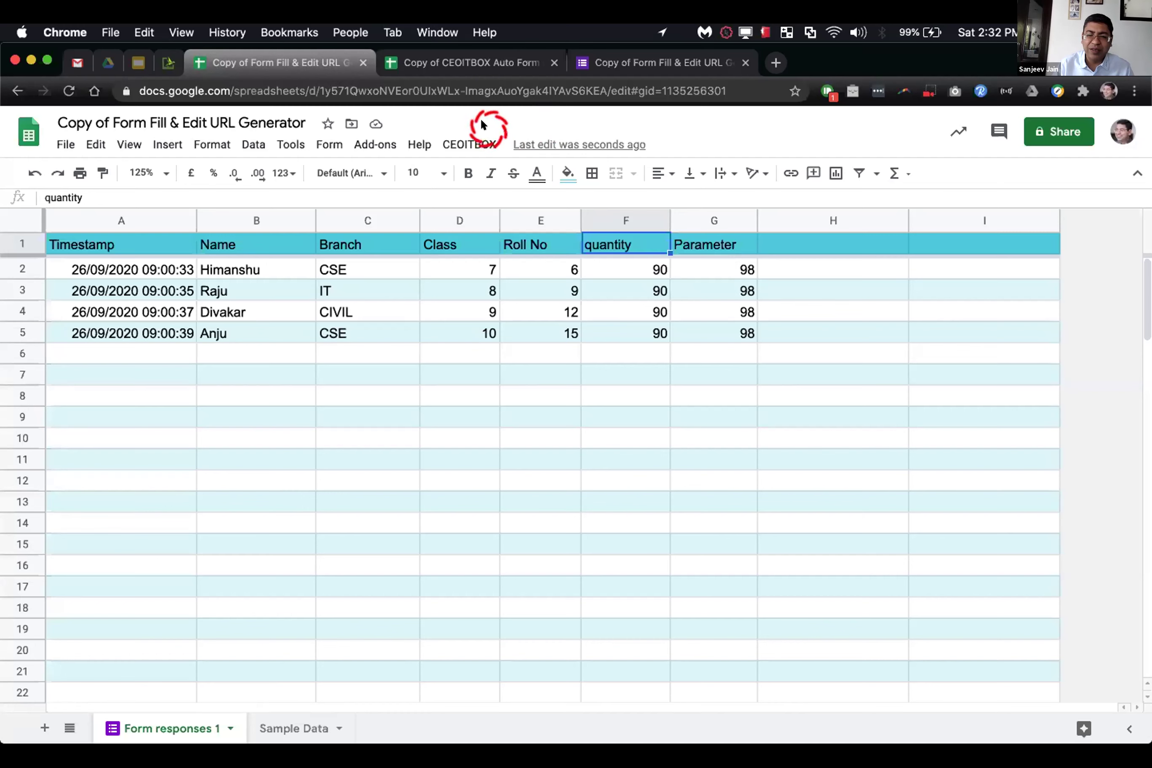
pyautogui.click(447, 138)
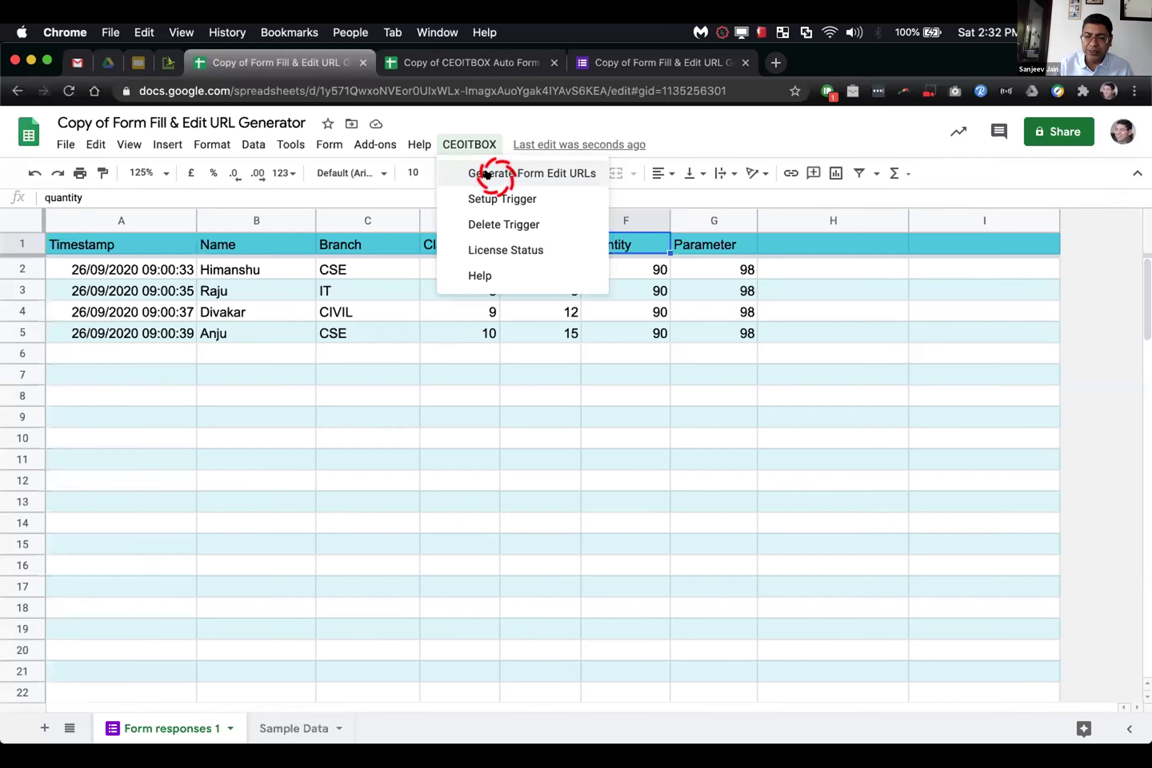
# Step: Generate Form Edit URLs for all four responses and open the H3 edit link
pyautogui.click(487, 174)
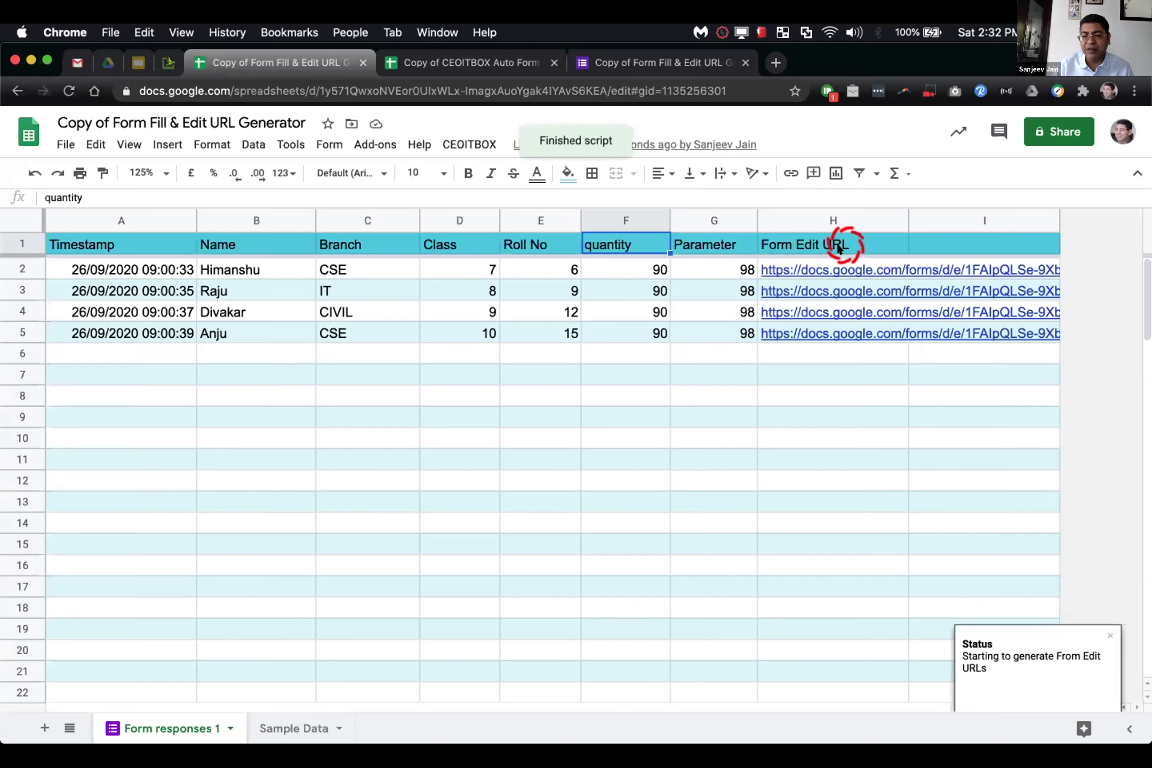
pyautogui.click(835, 292)
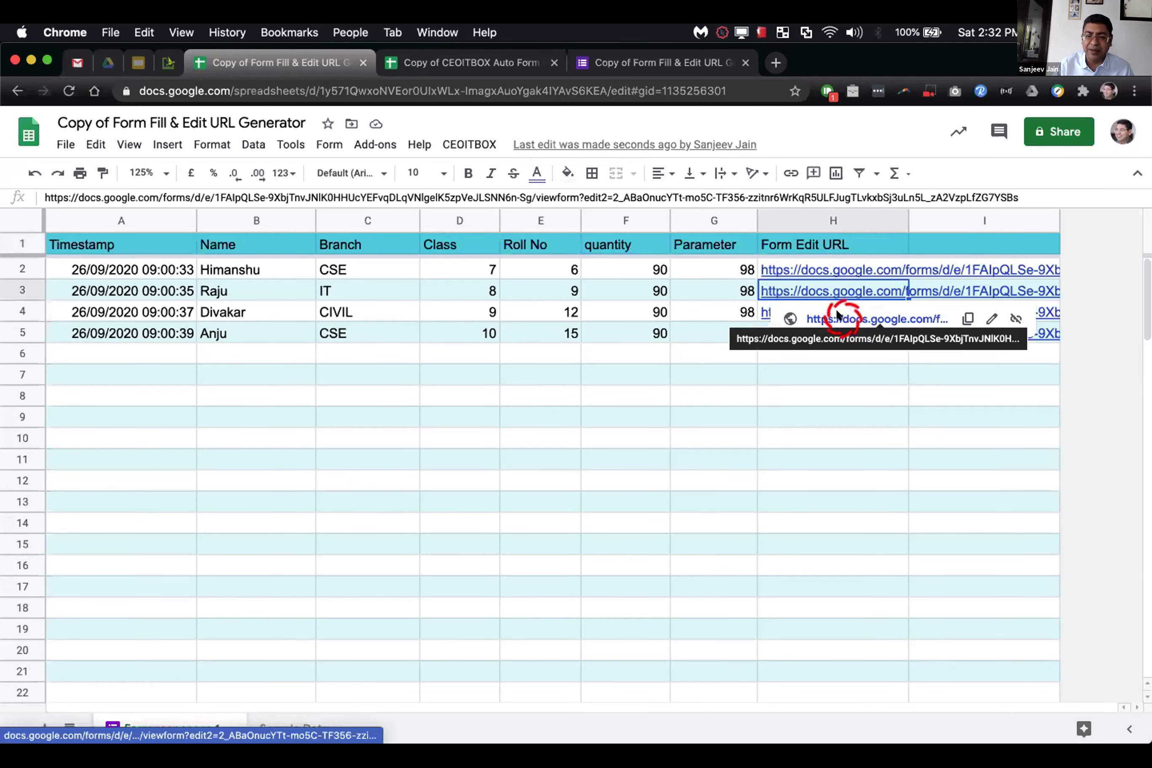
pyautogui.click(833, 317)
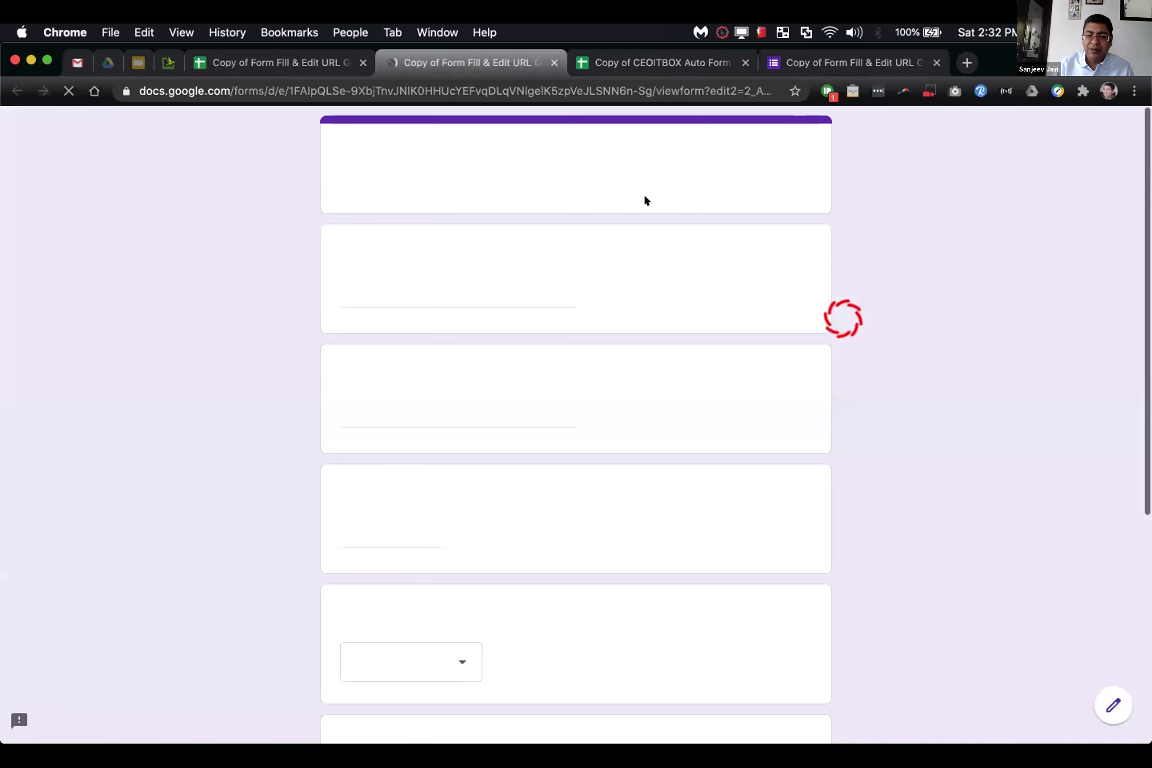
pyautogui.scroll(-7, 582, 197)
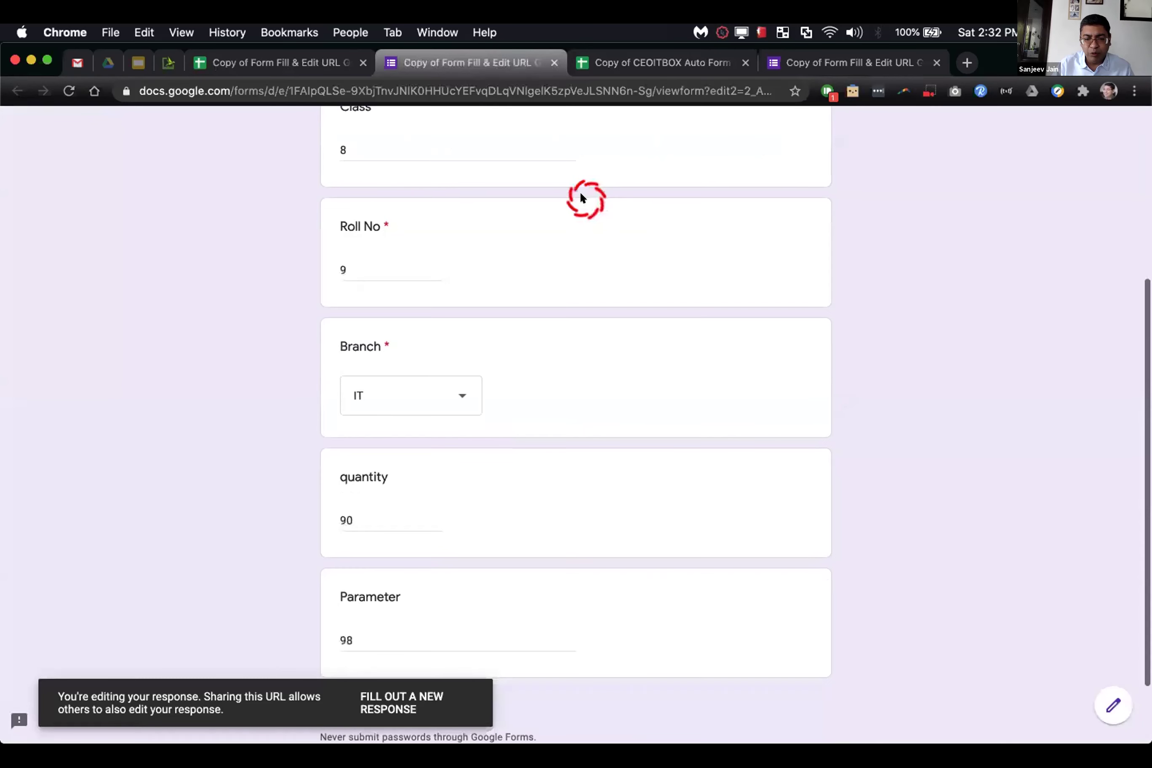
pyautogui.scroll(8, 584, 199)
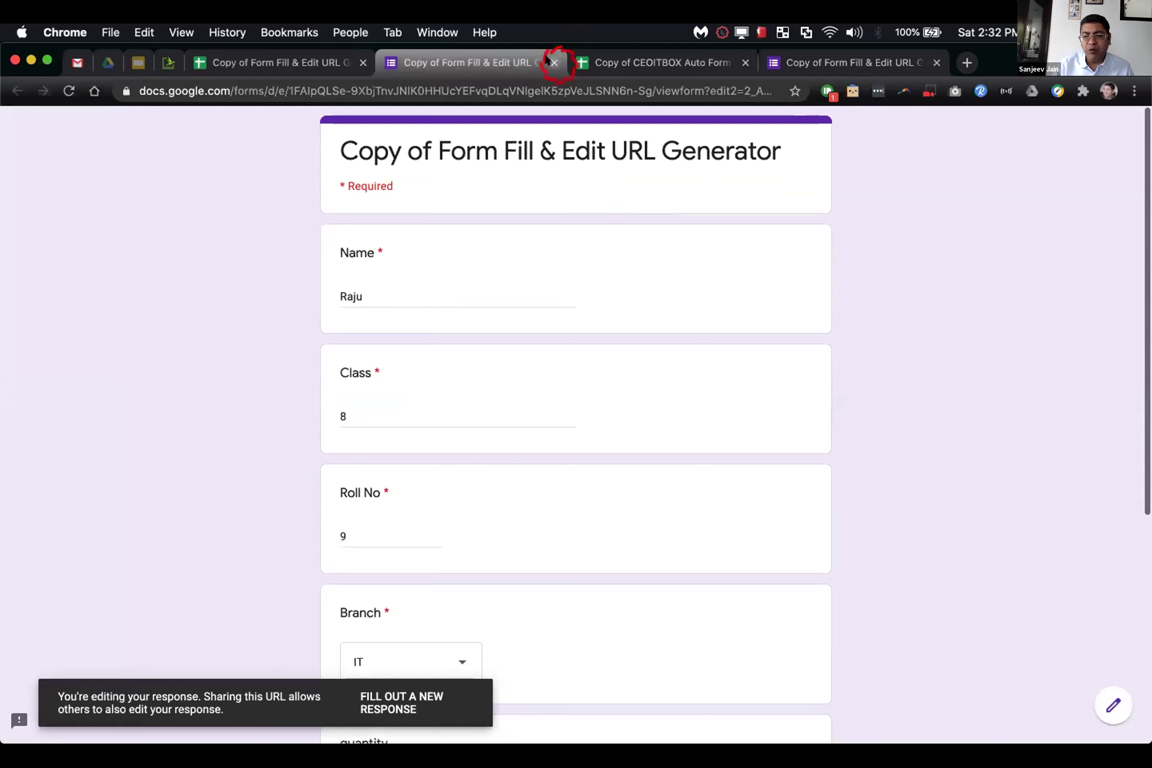
pyautogui.click(553, 62)
pyautogui.click(518, 362)
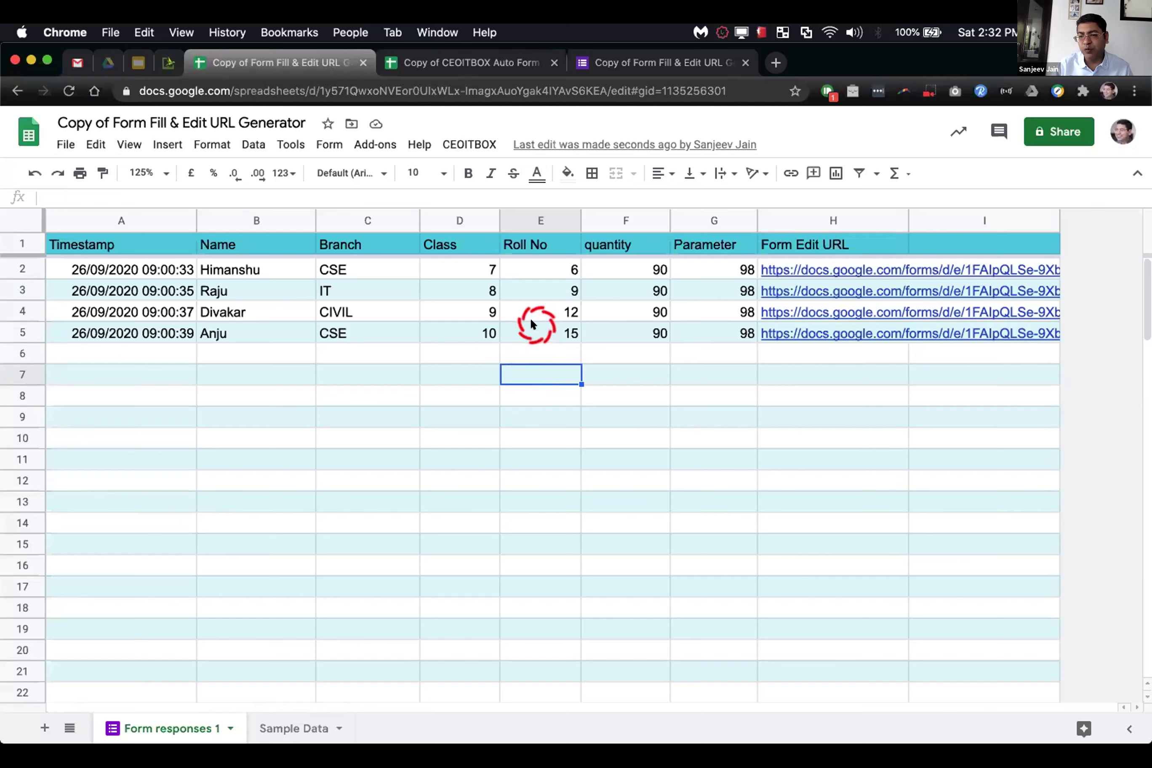
# Step: Set up the CEOITBOX form-submit trigger for automatic edit URLs and acknowledge the confirmation
pyautogui.click(473, 140)
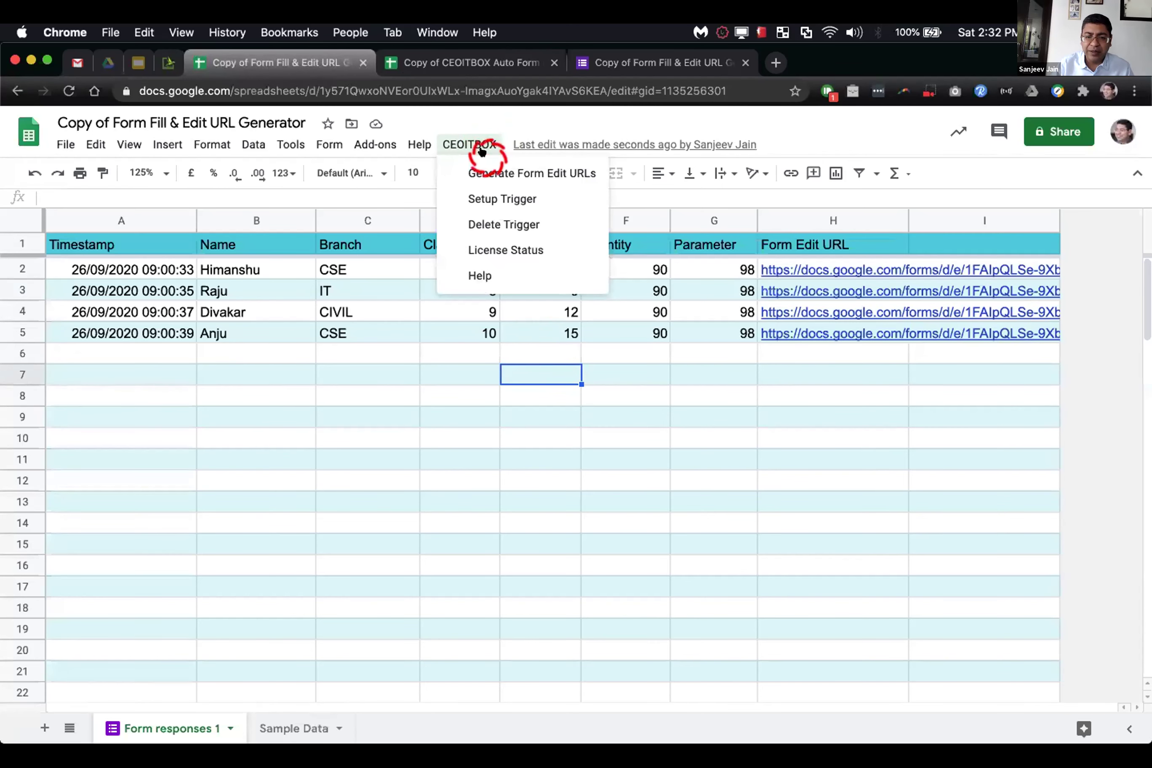
pyautogui.click(478, 194)
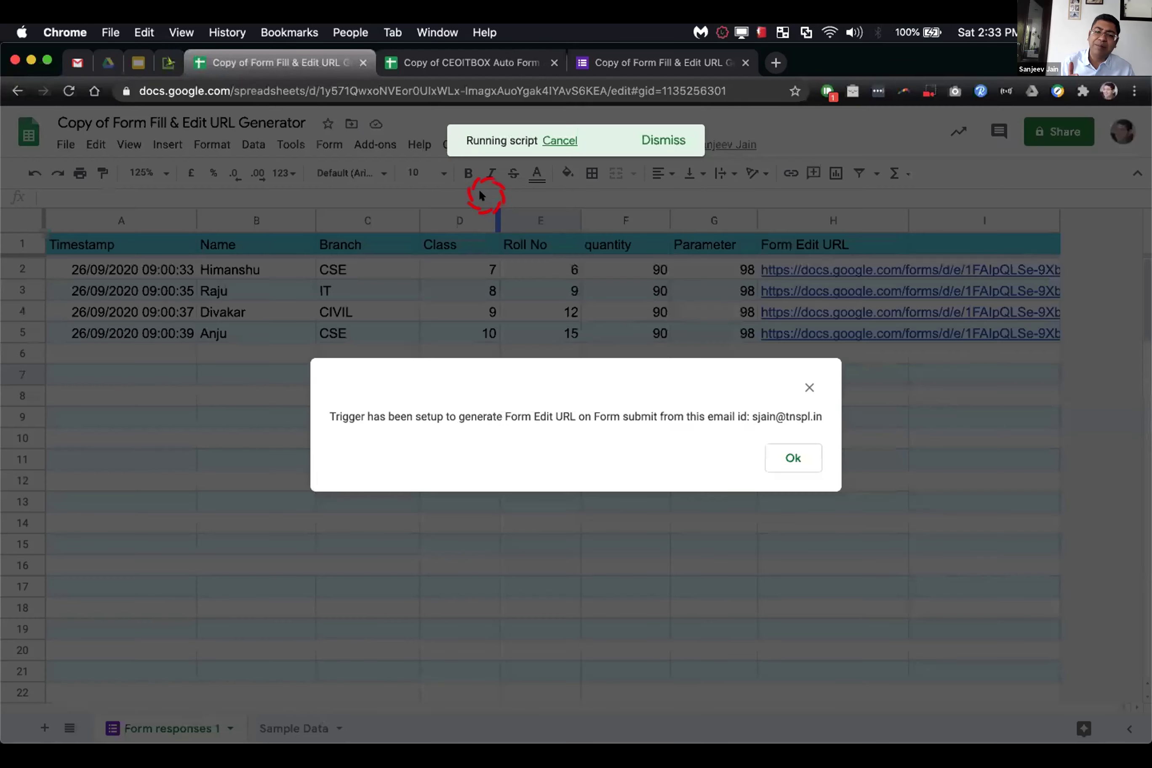
pyautogui.click(788, 453)
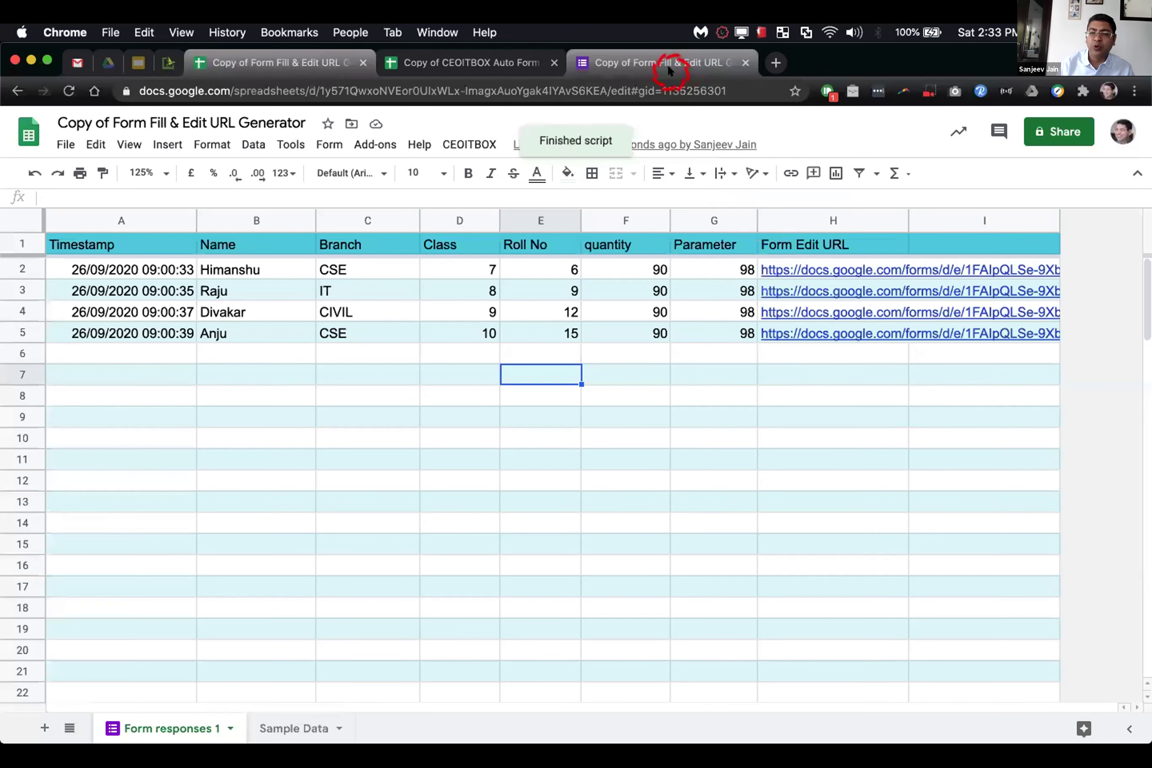
pyautogui.click(506, 61)
# Step: In Auto Form Filler, dismiss the transfer message and rerun RUN NOW, confirming submission
pyautogui.click(654, 446)
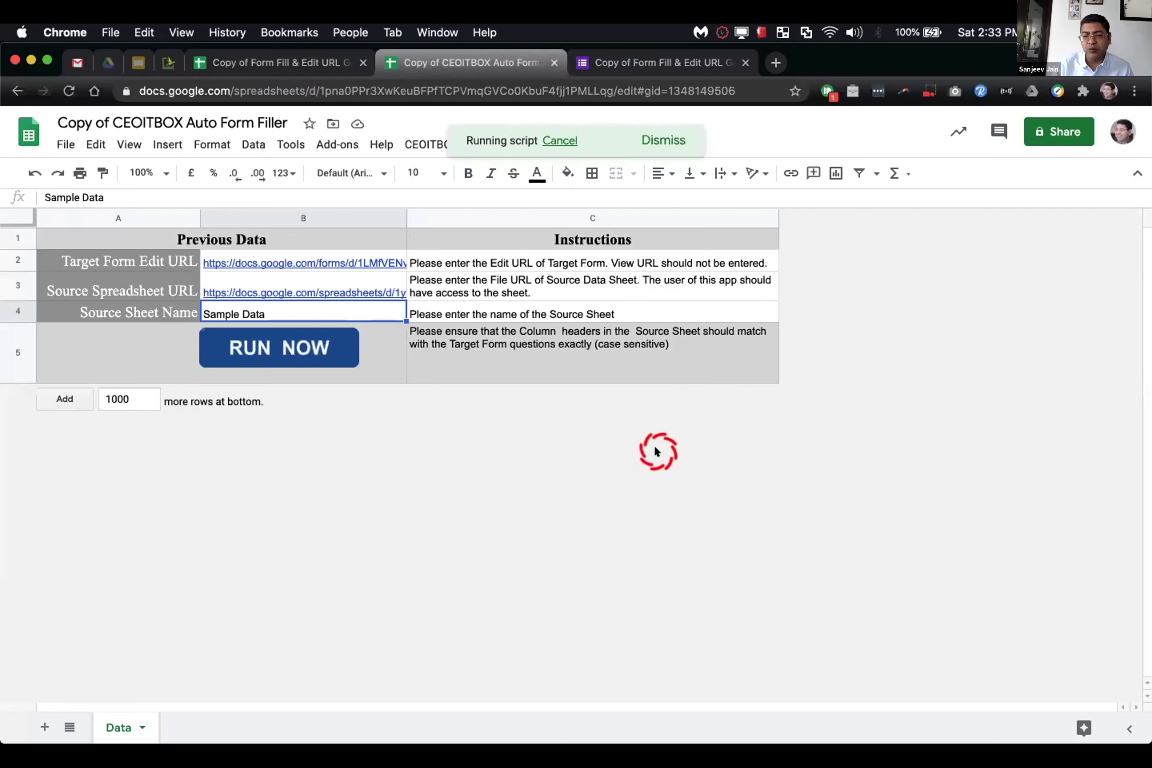
pyautogui.click(307, 346)
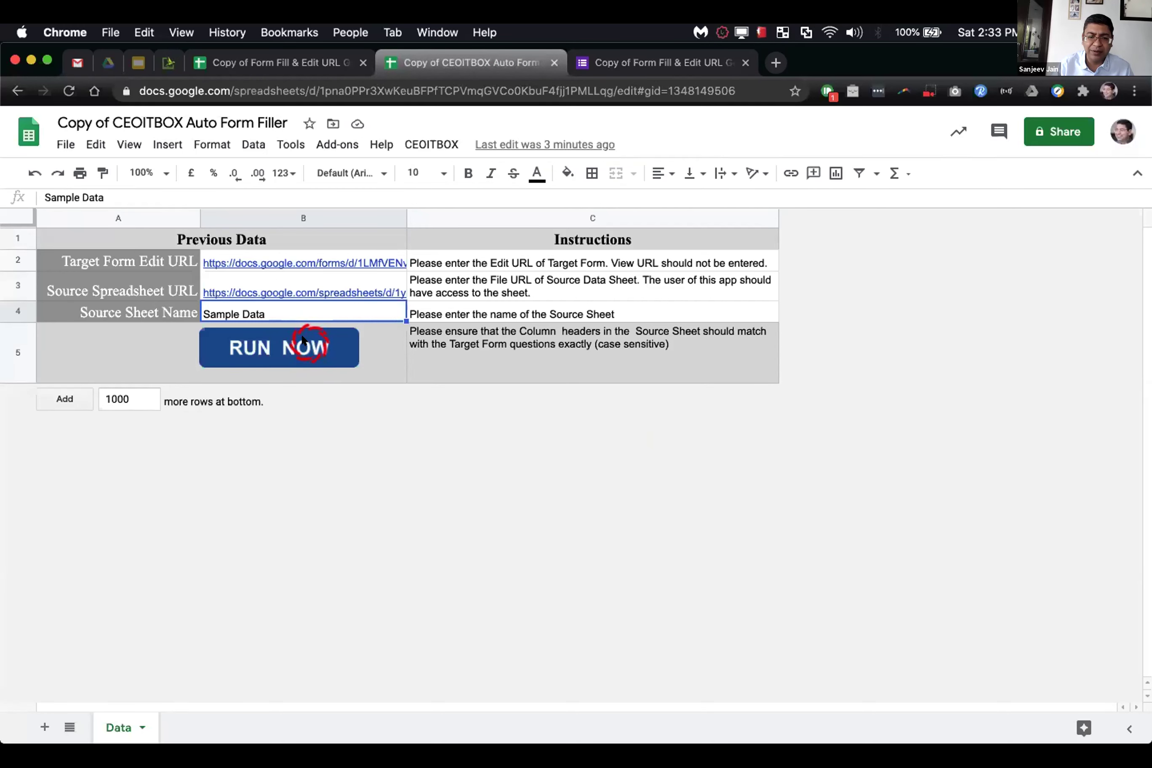
pyautogui.click(556, 429)
pyautogui.click(687, 458)
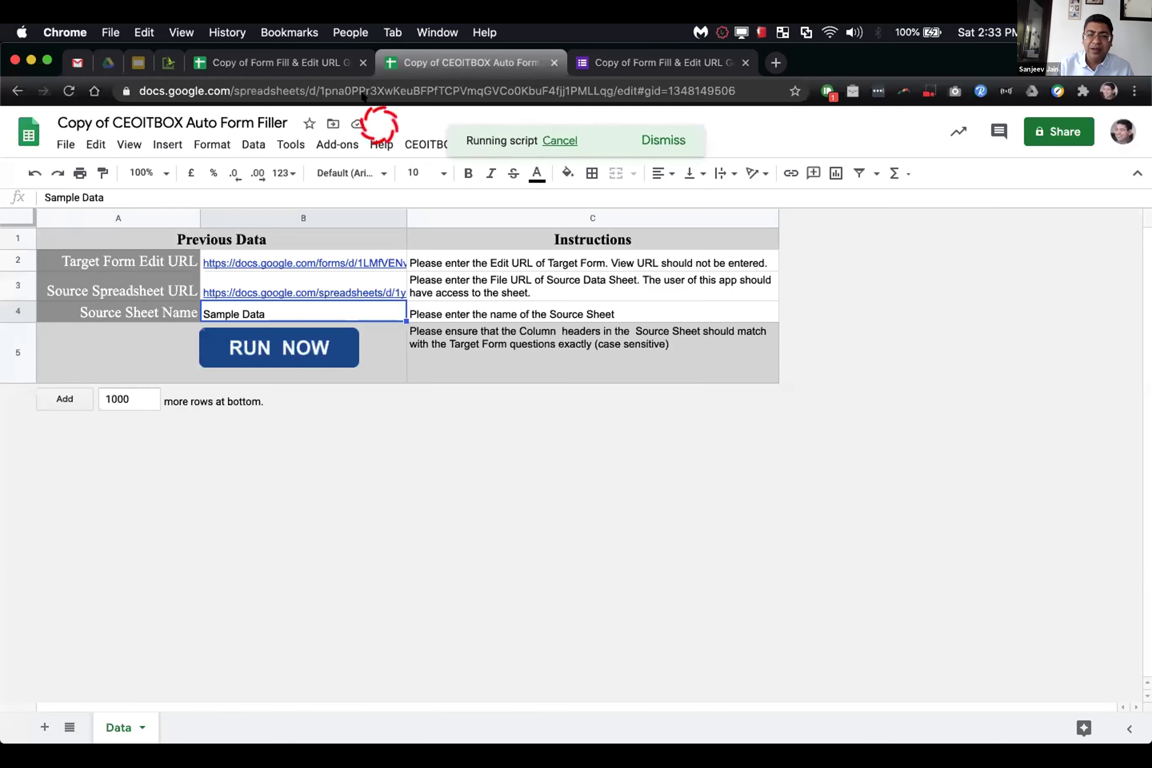
pyautogui.click(325, 68)
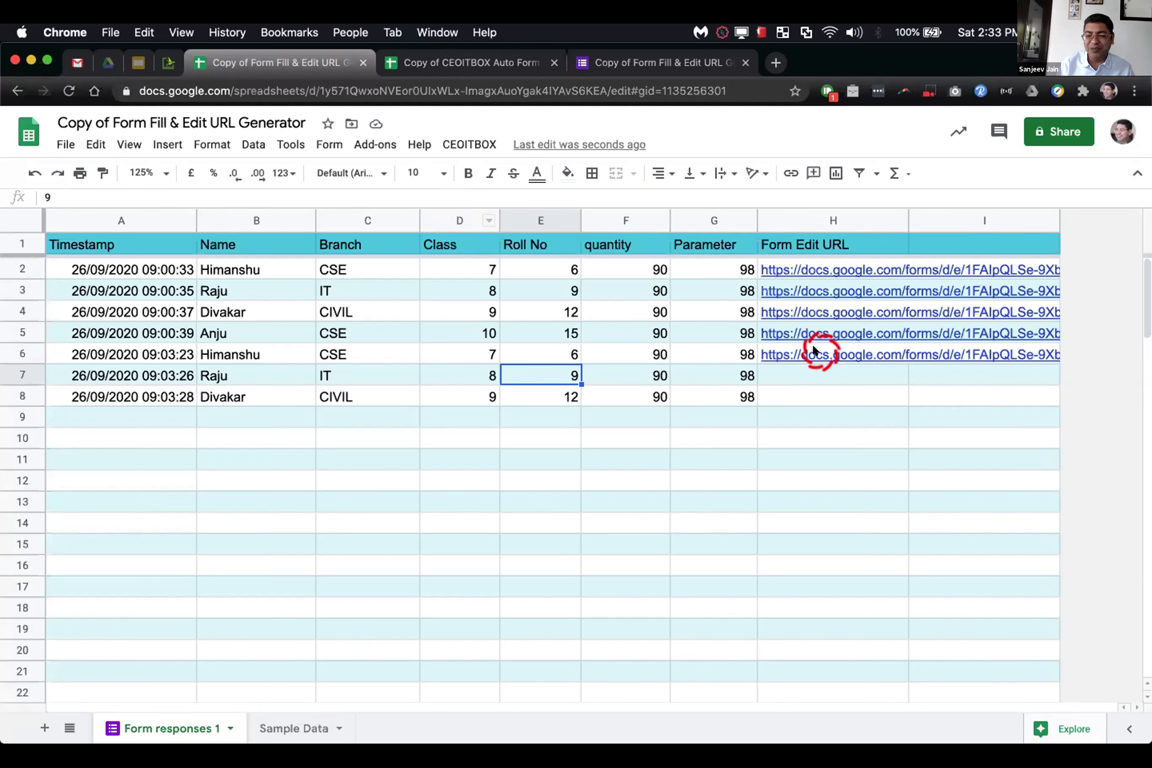
# Step: Dismiss the data-transferred message and verify all eight responses now have edit URLs
pyautogui.moveTo(817, 352)
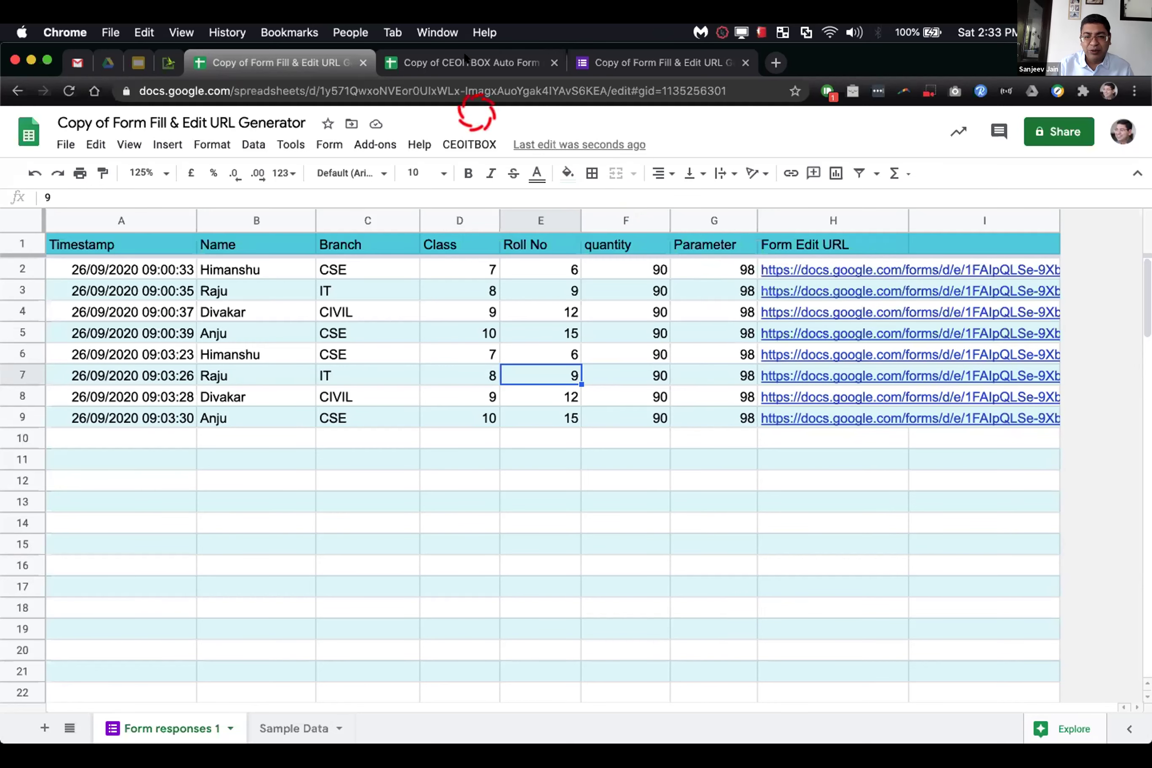
pyautogui.click(464, 57)
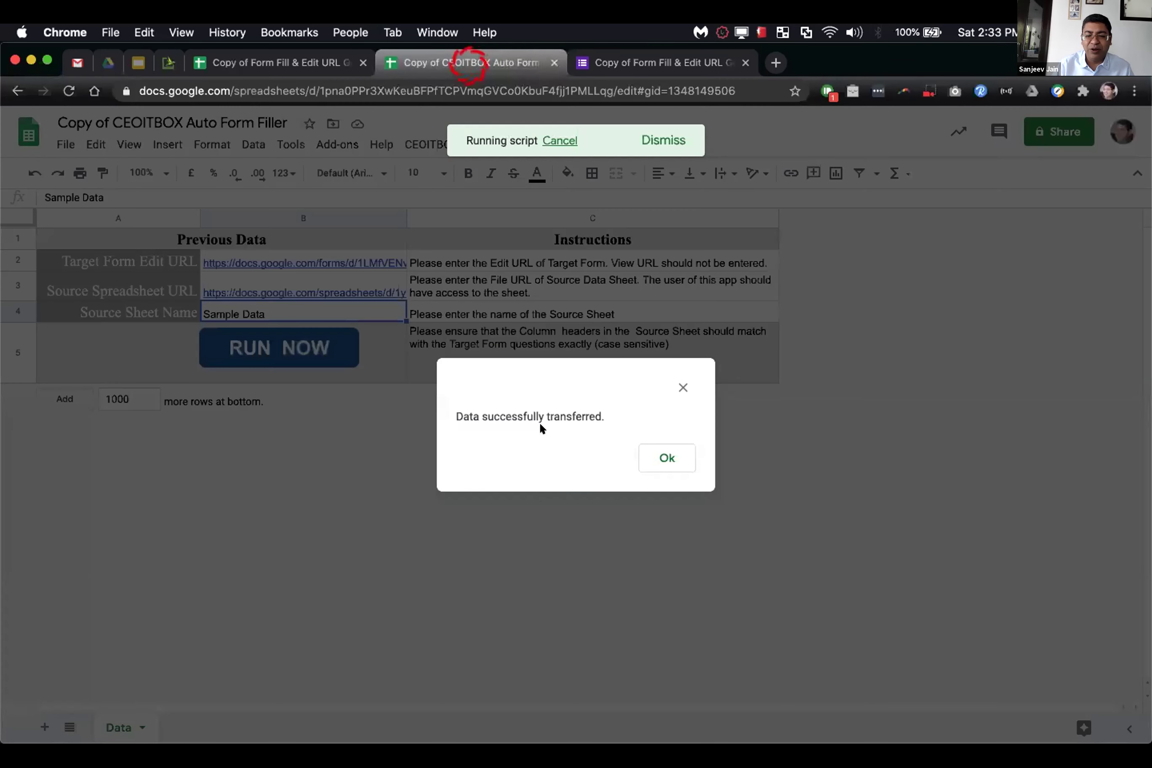
pyautogui.click(646, 459)
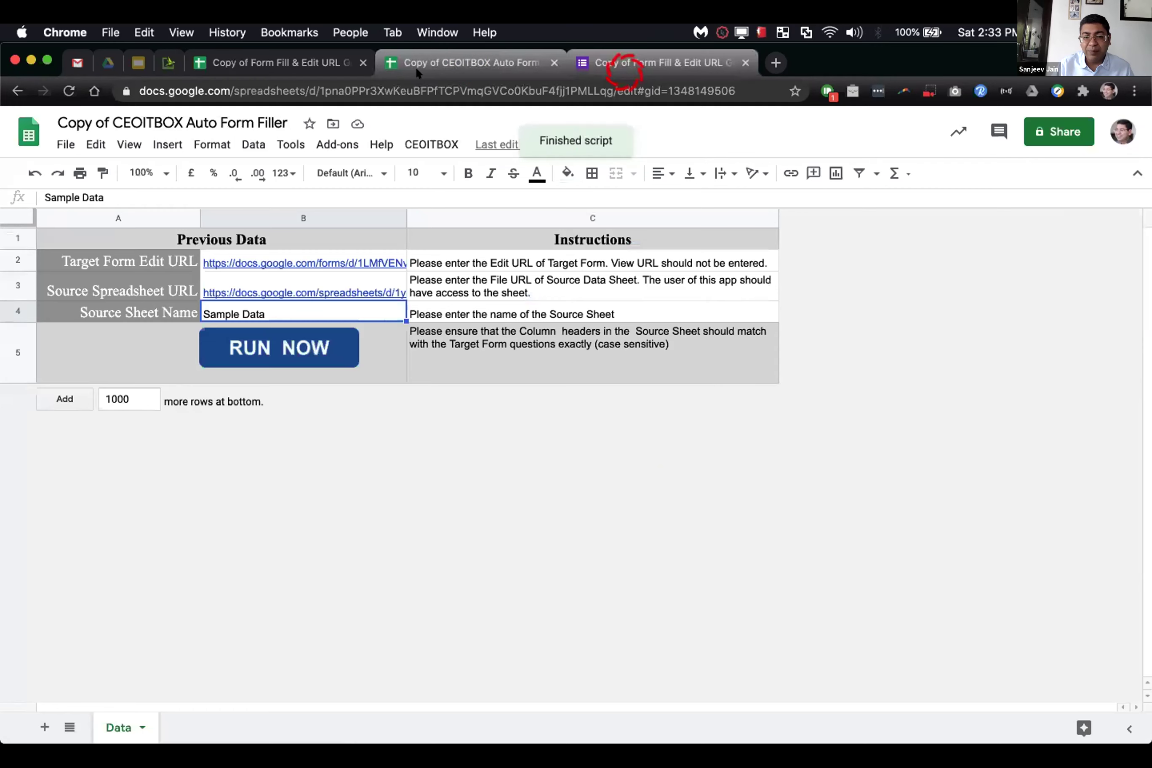
pyautogui.click(323, 60)
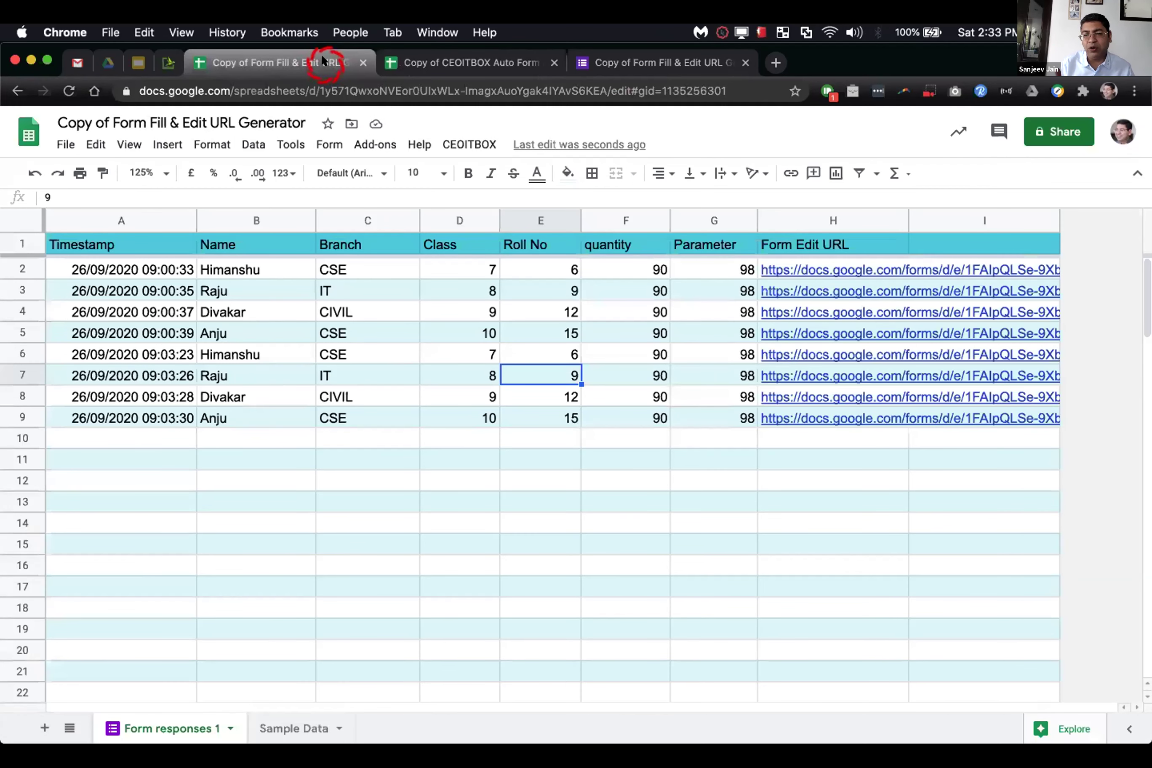
pyautogui.click(502, 58)
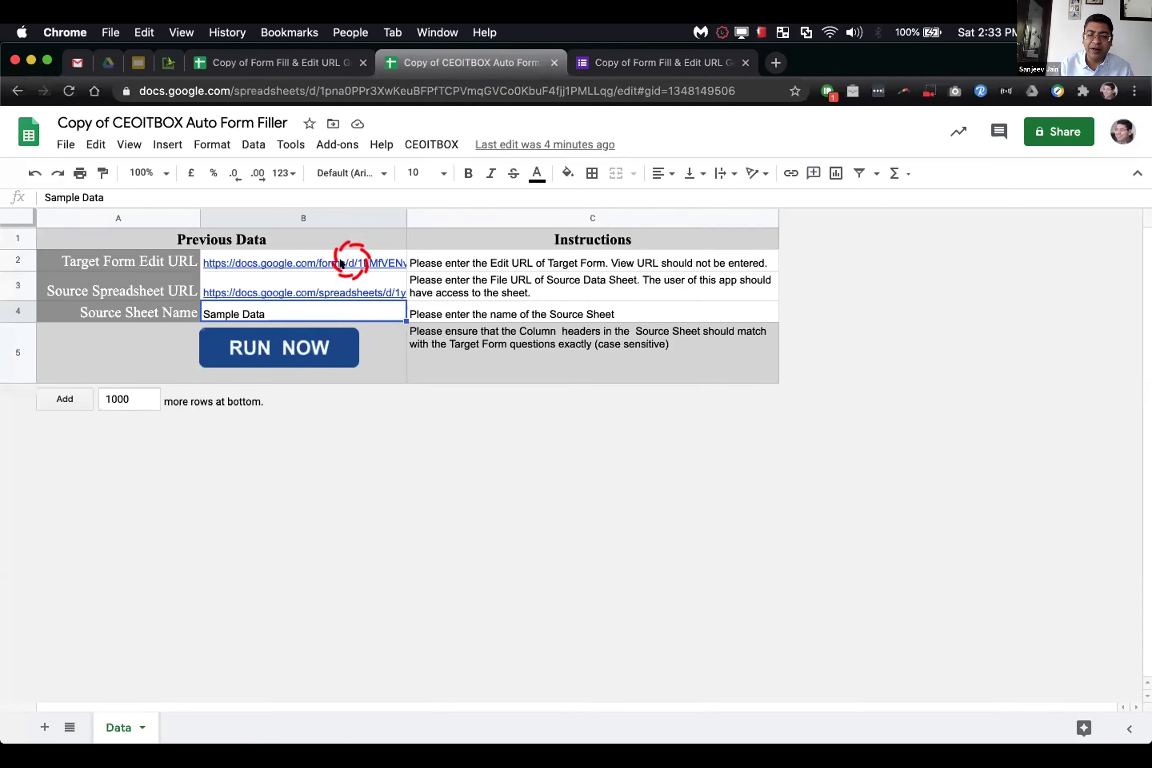
pyautogui.moveTo(348, 258)
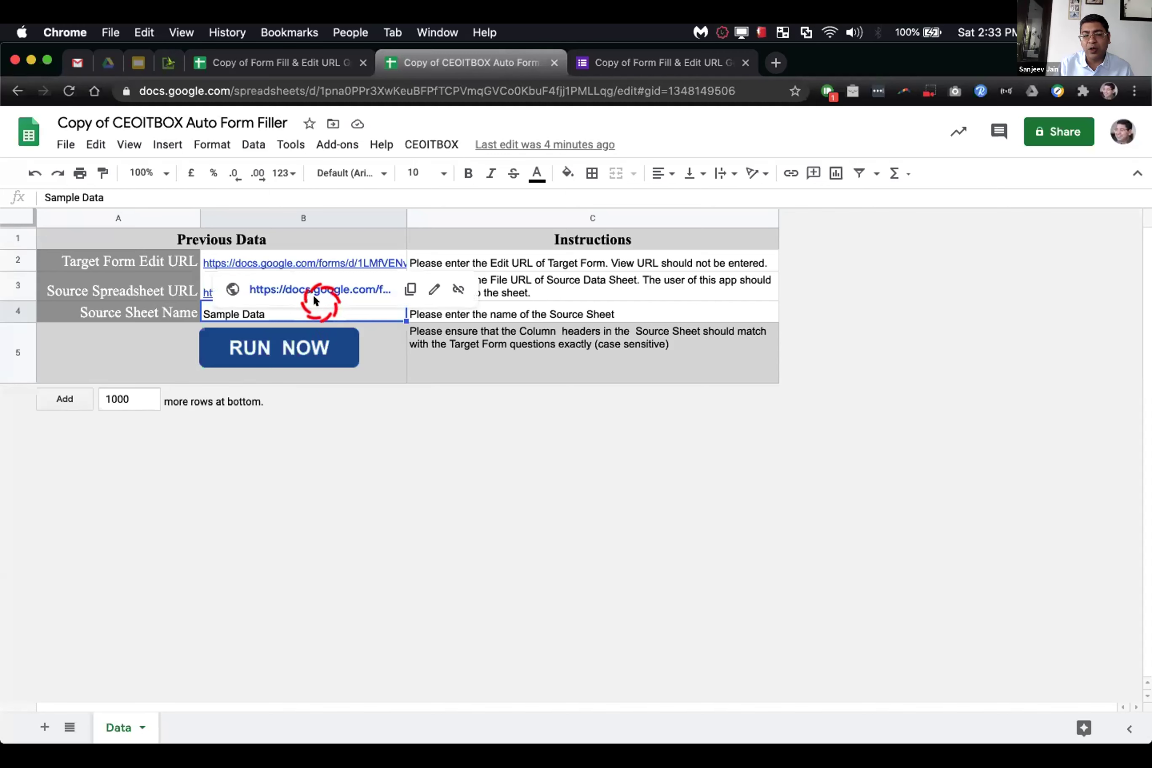
# Step: Dismiss the link preview, browse the CEOITBOX and Tools menus, and return to the Form Fill & Edit URL Generator sheet
pyautogui.click(145, 312)
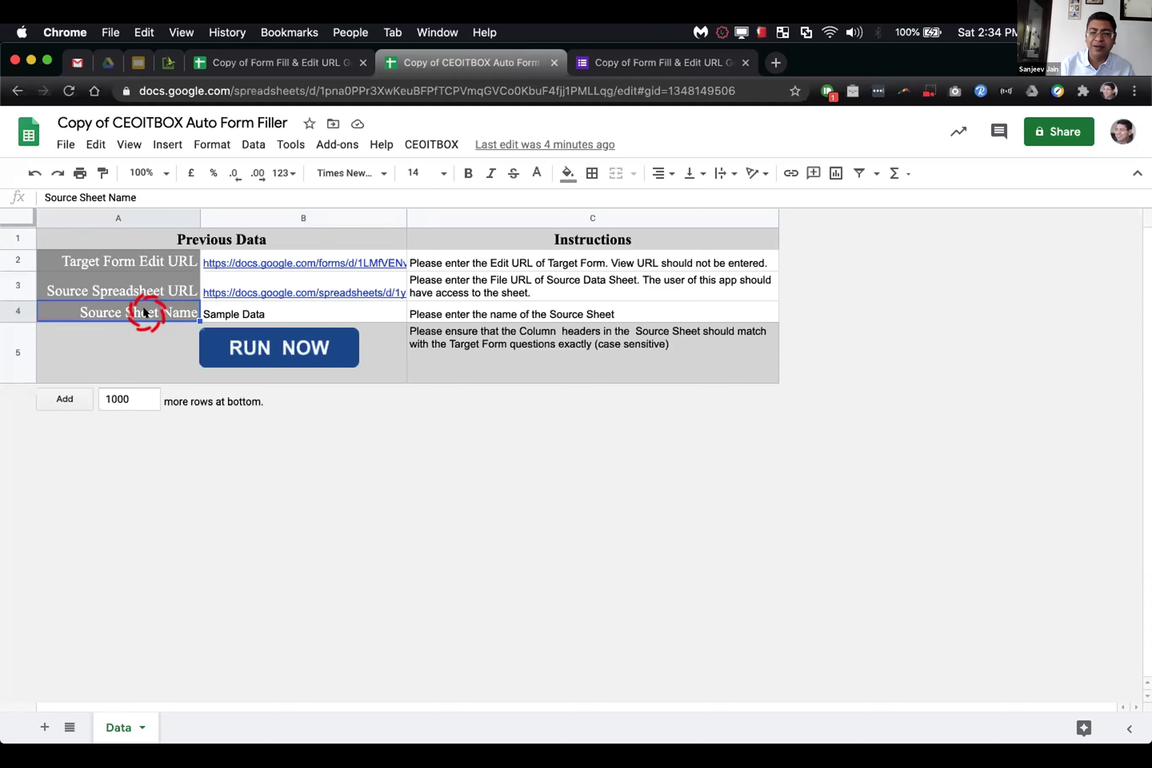
pyautogui.click(422, 148)
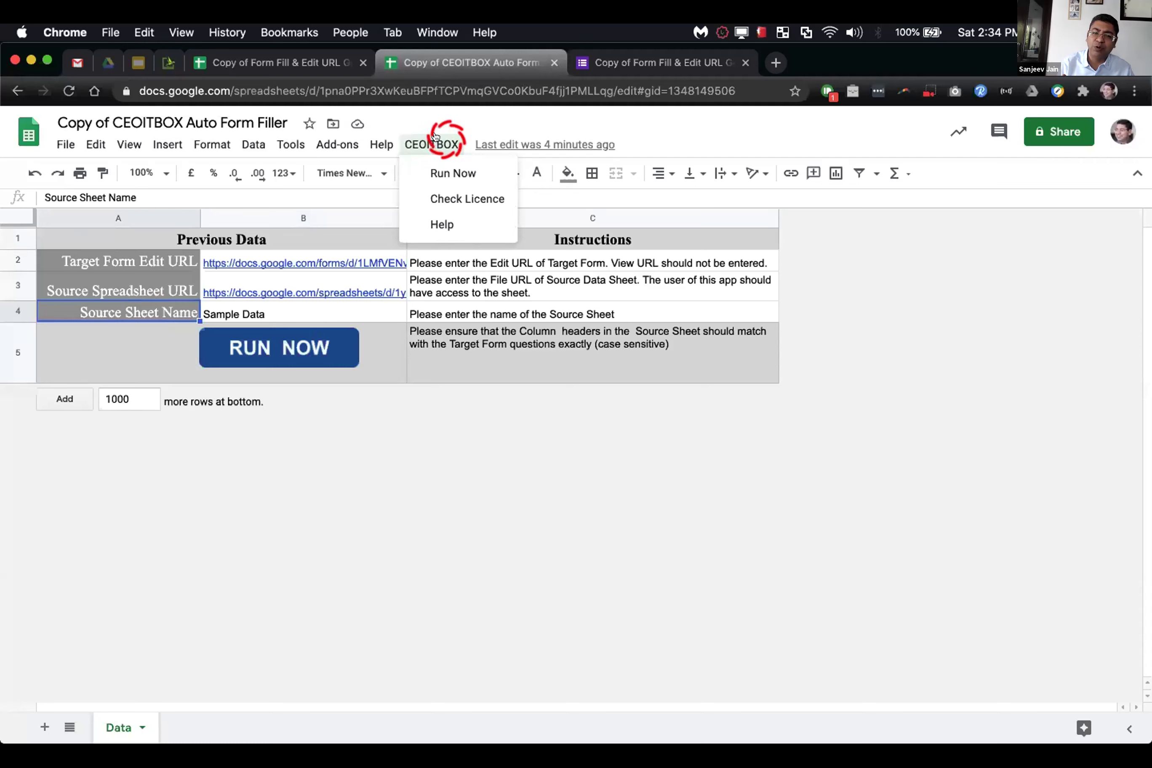
pyautogui.click(288, 145)
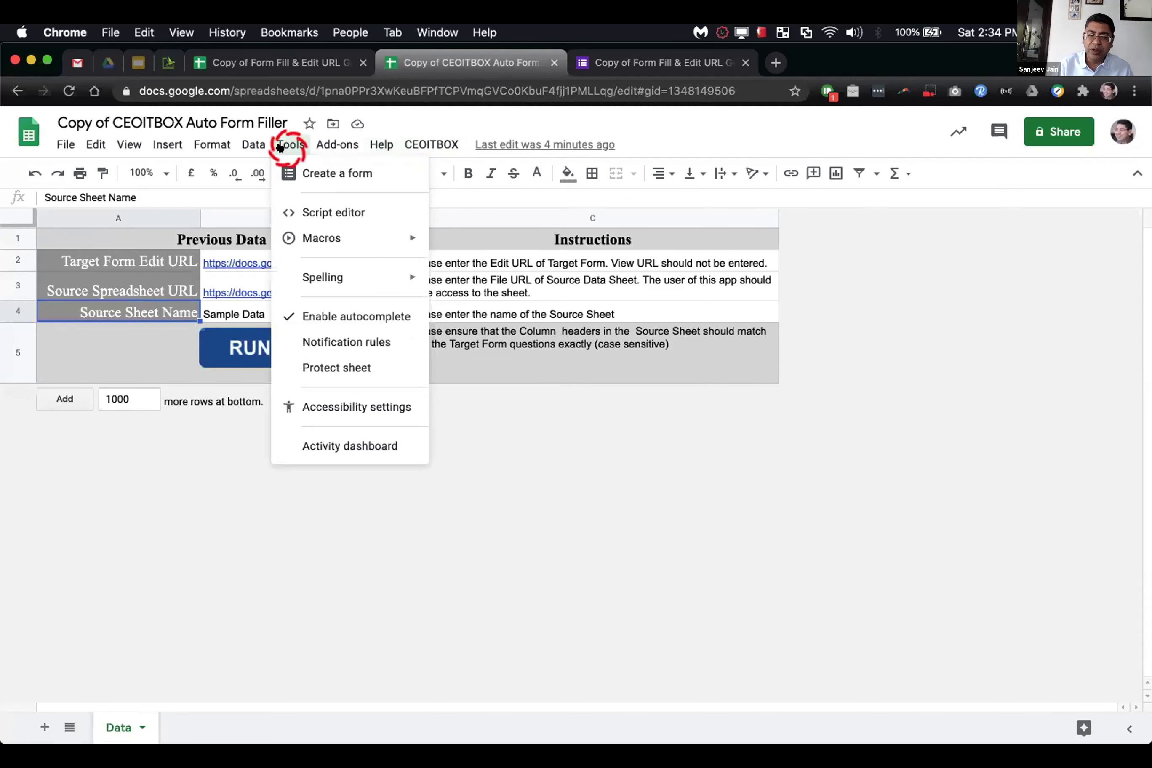
pyautogui.click(296, 212)
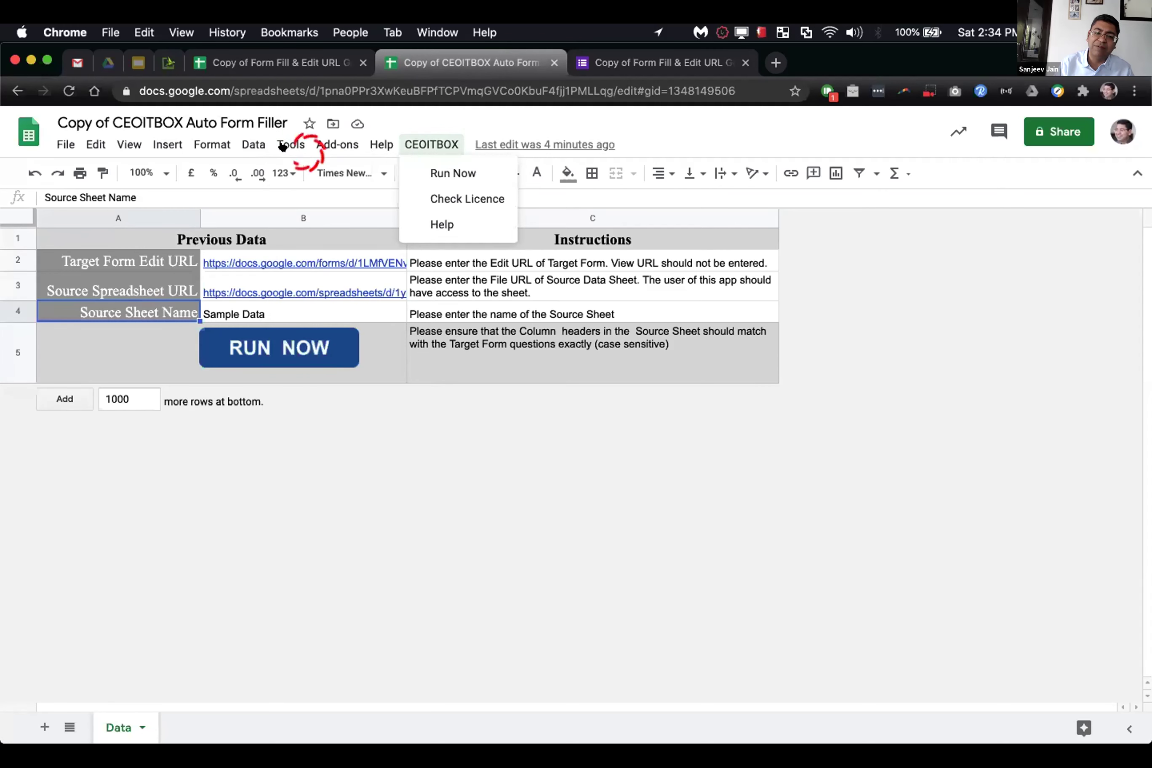
pyautogui.moveTo(282, 146)
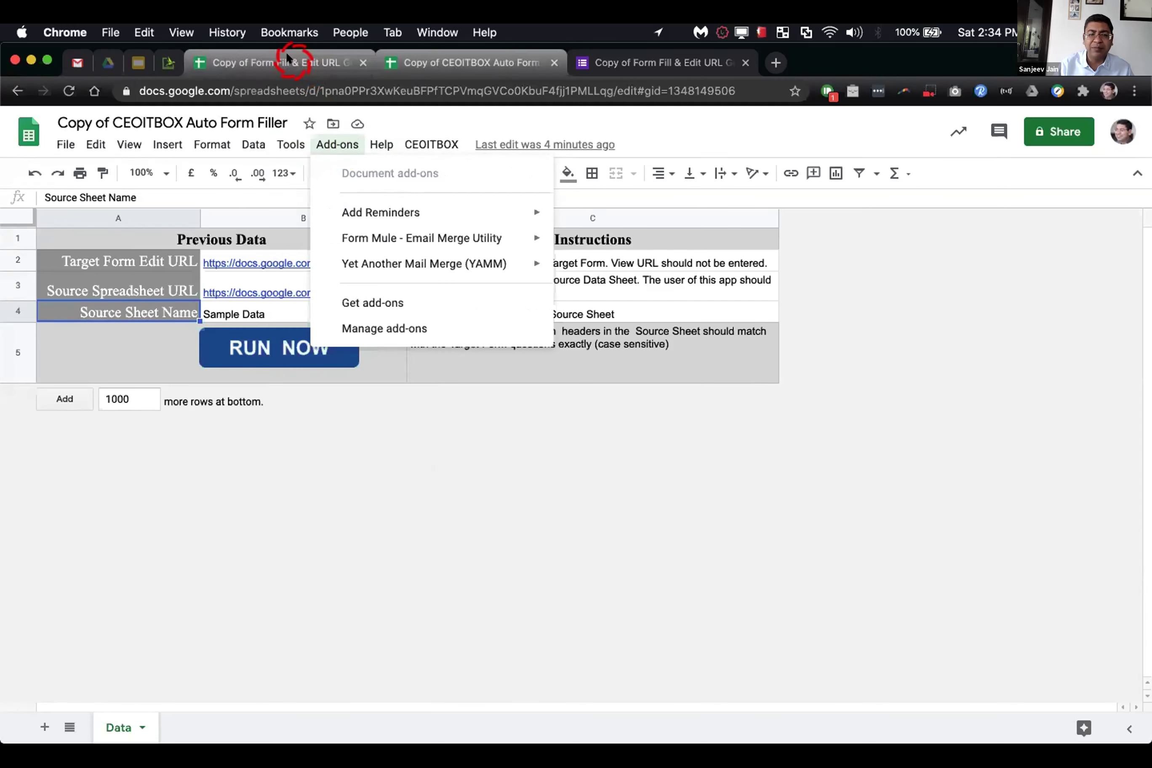
pyautogui.click(303, 223)
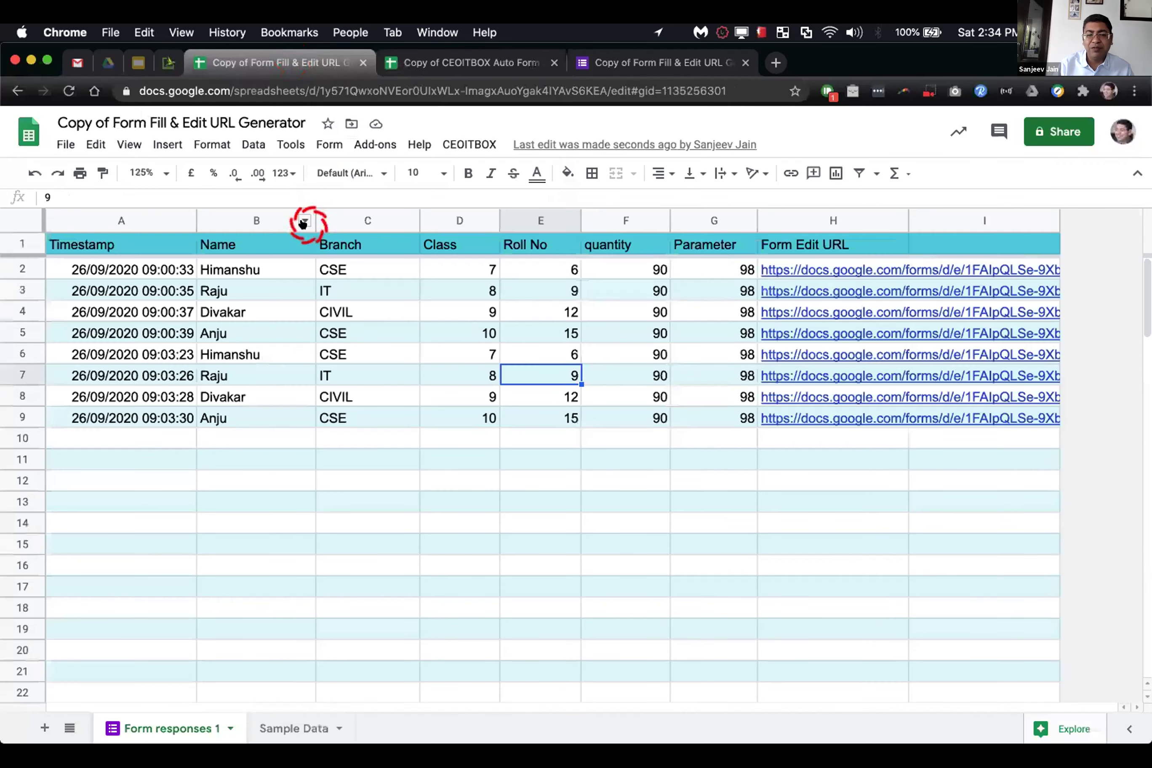
# Step: Open the sheet's bound Form Edit URL script from Tools and select all of its Code.gs code
pyautogui.click(290, 144)
pyautogui.click(303, 190)
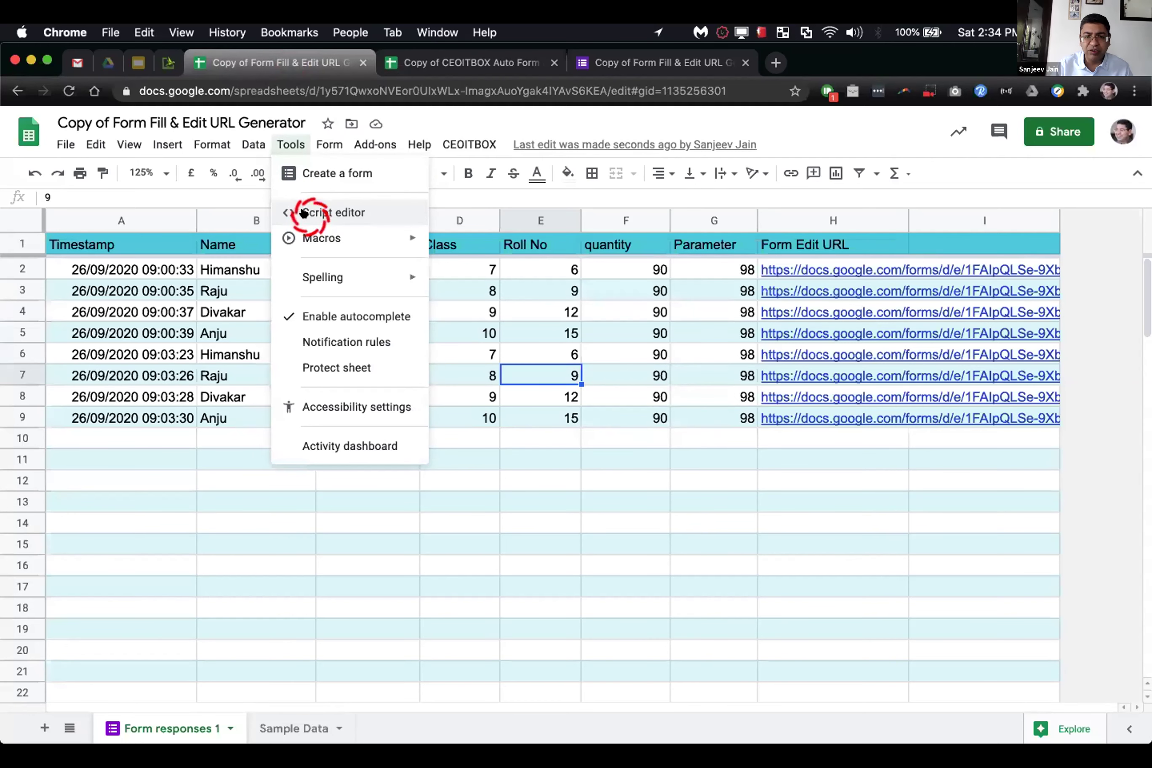
pyautogui.click(304, 213)
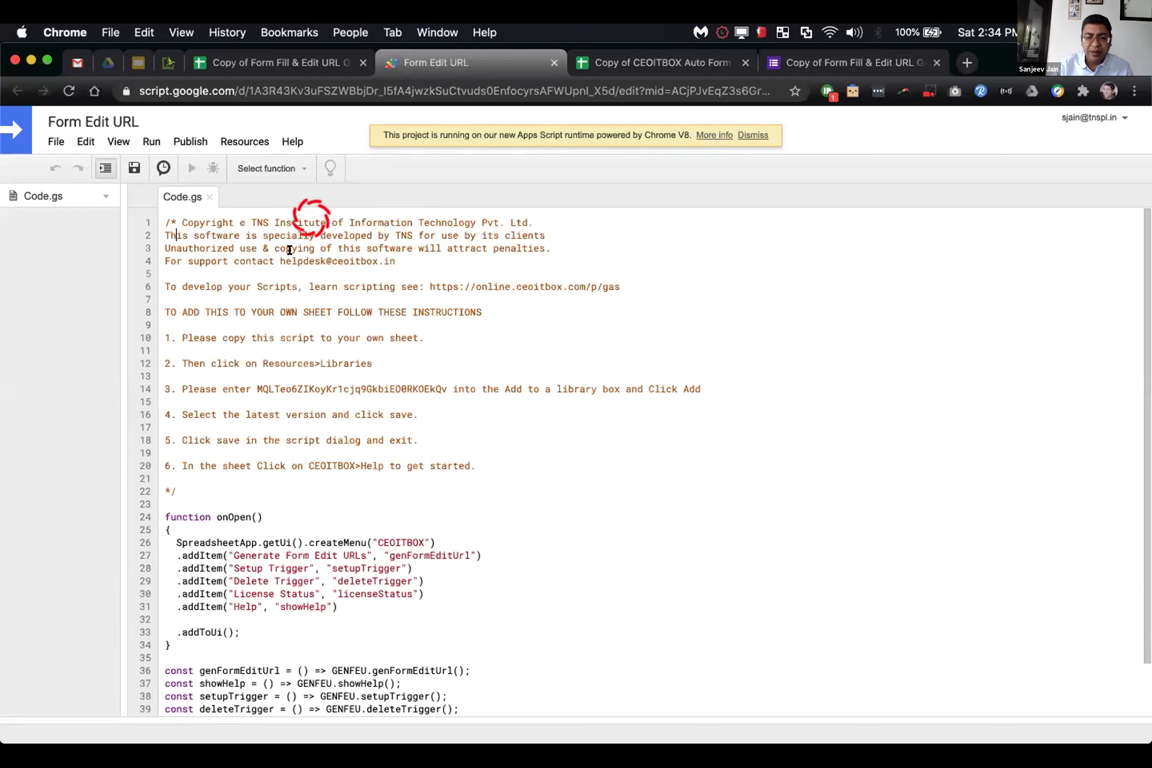
pyautogui.click(249, 336)
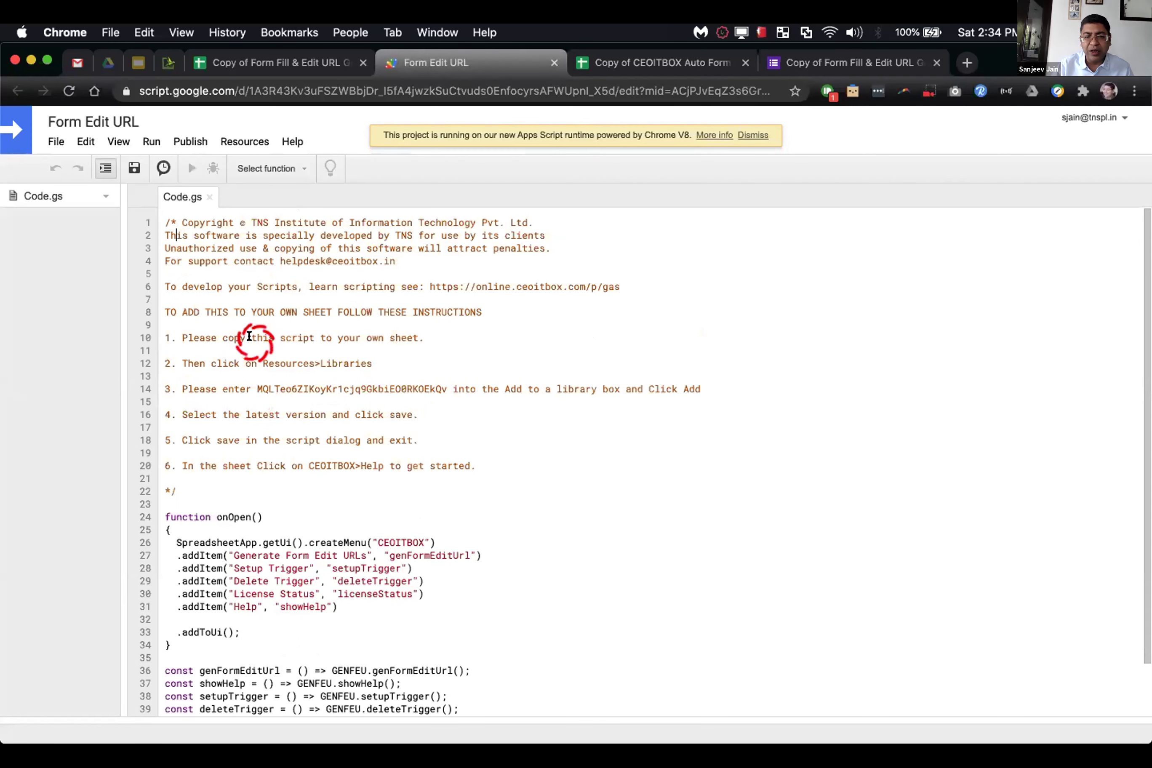
pyautogui.press('super+a')
pyautogui.press('super+c')
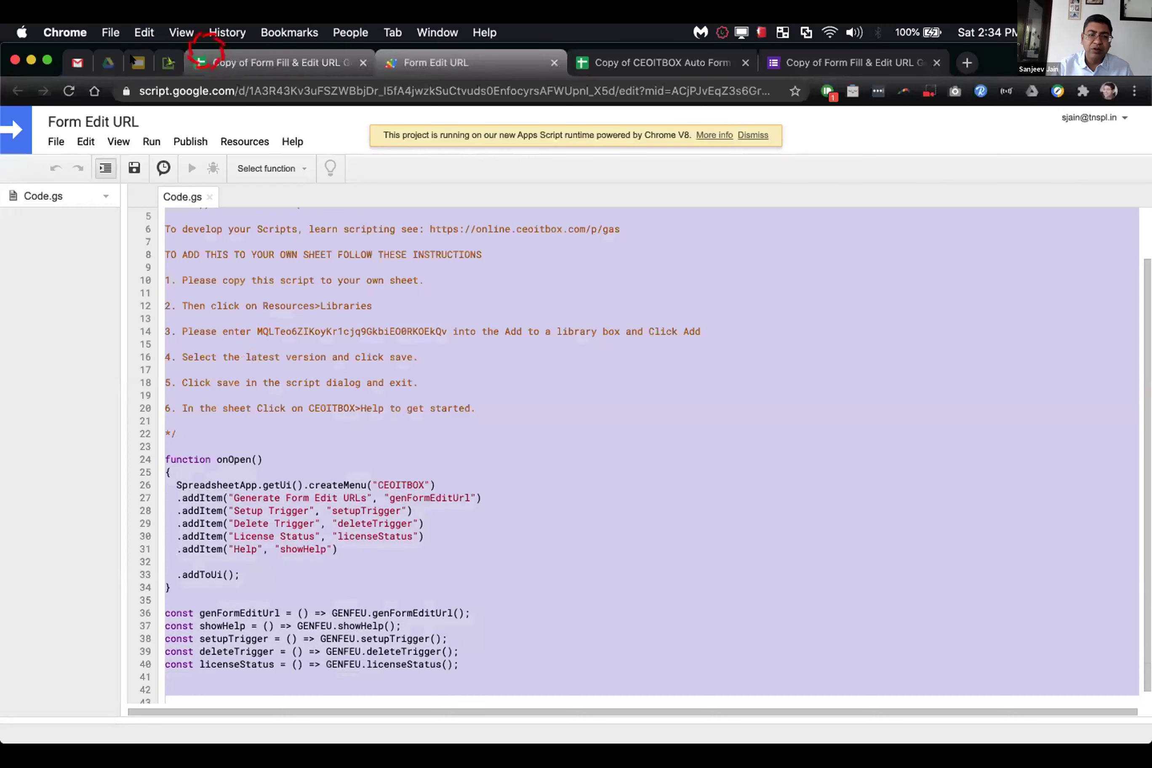
pyautogui.click(104, 54)
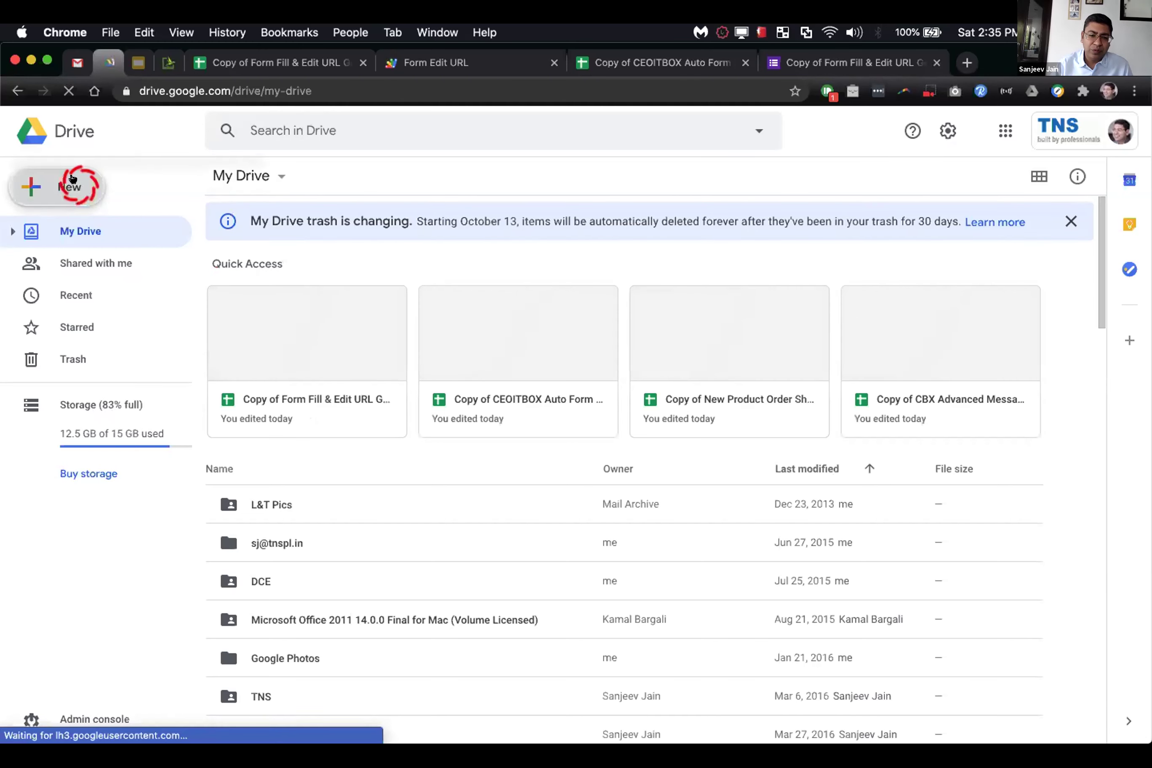
# Step: Close the stray spreadsheet tab and create a blank Google Sheets spreadsheet from Drive's New menu
pyautogui.click(72, 179)
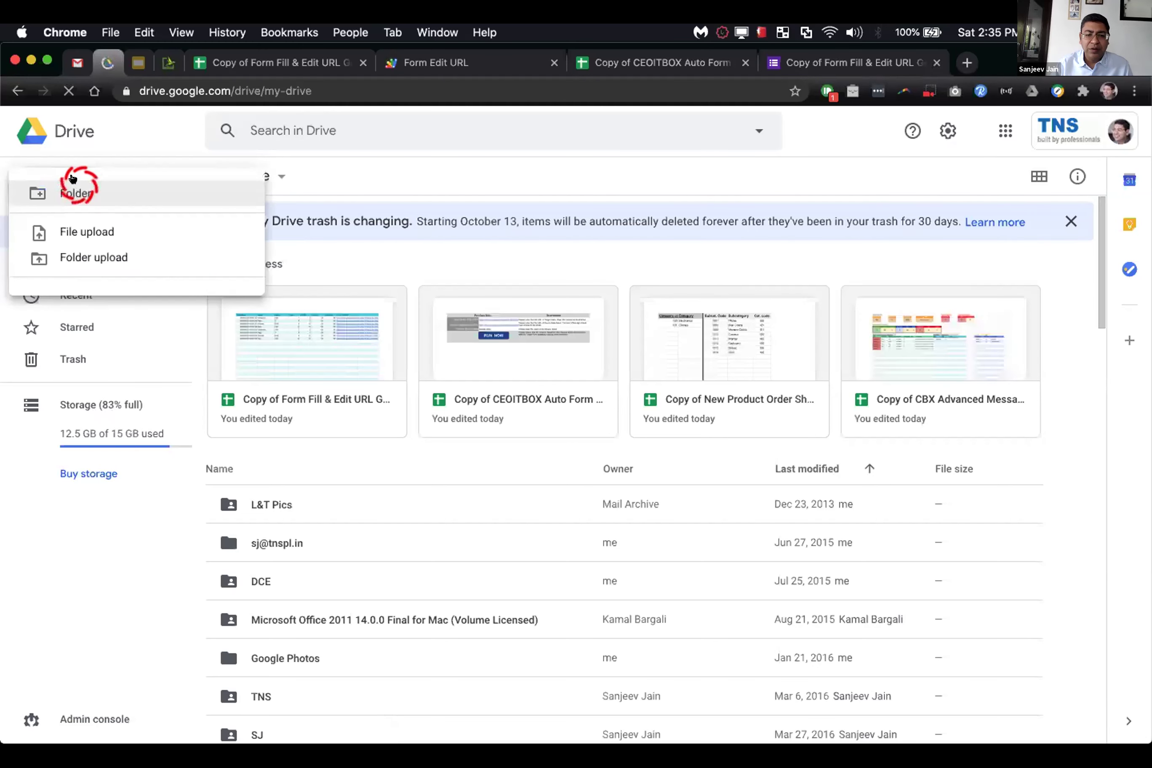
pyautogui.click(519, 190)
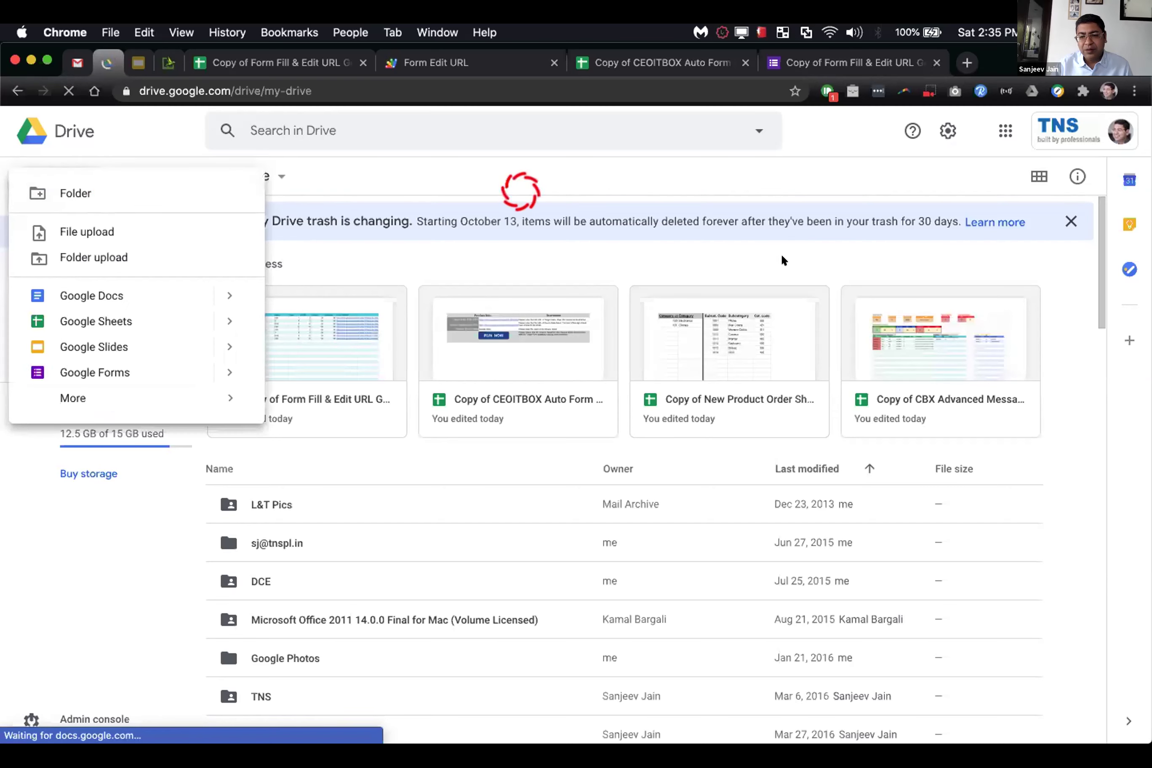
pyautogui.click(884, 350)
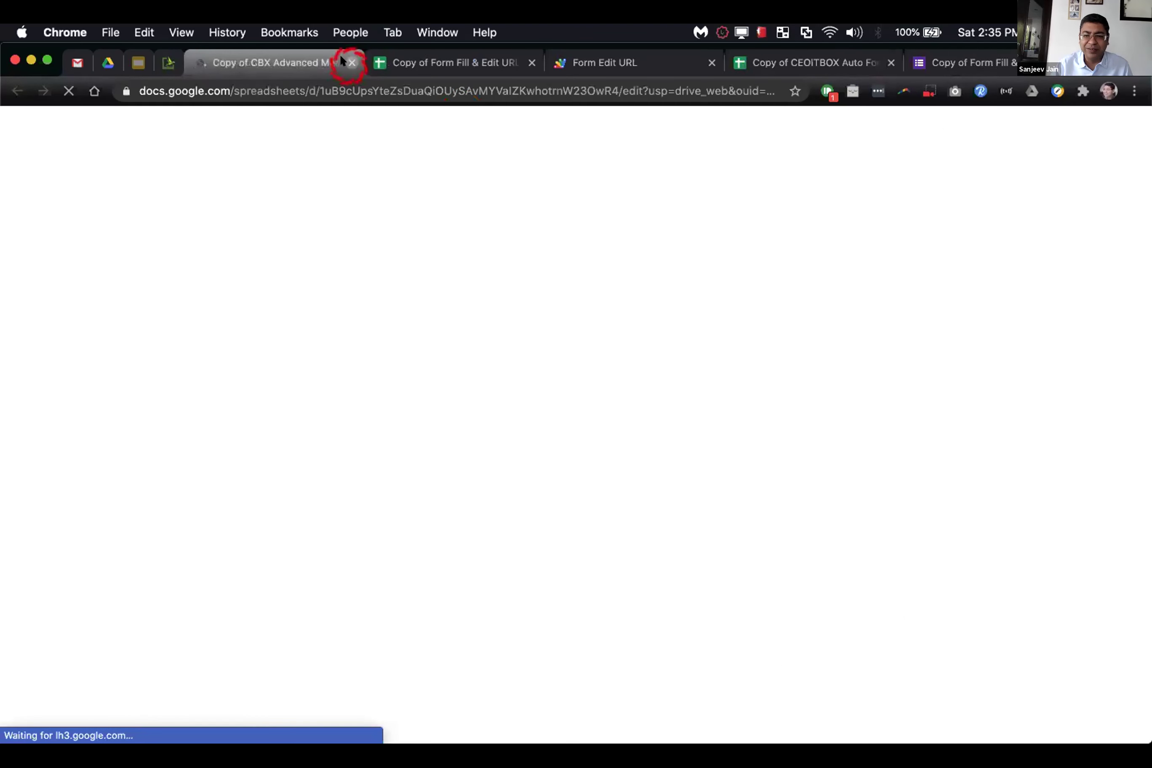
pyautogui.click(352, 63)
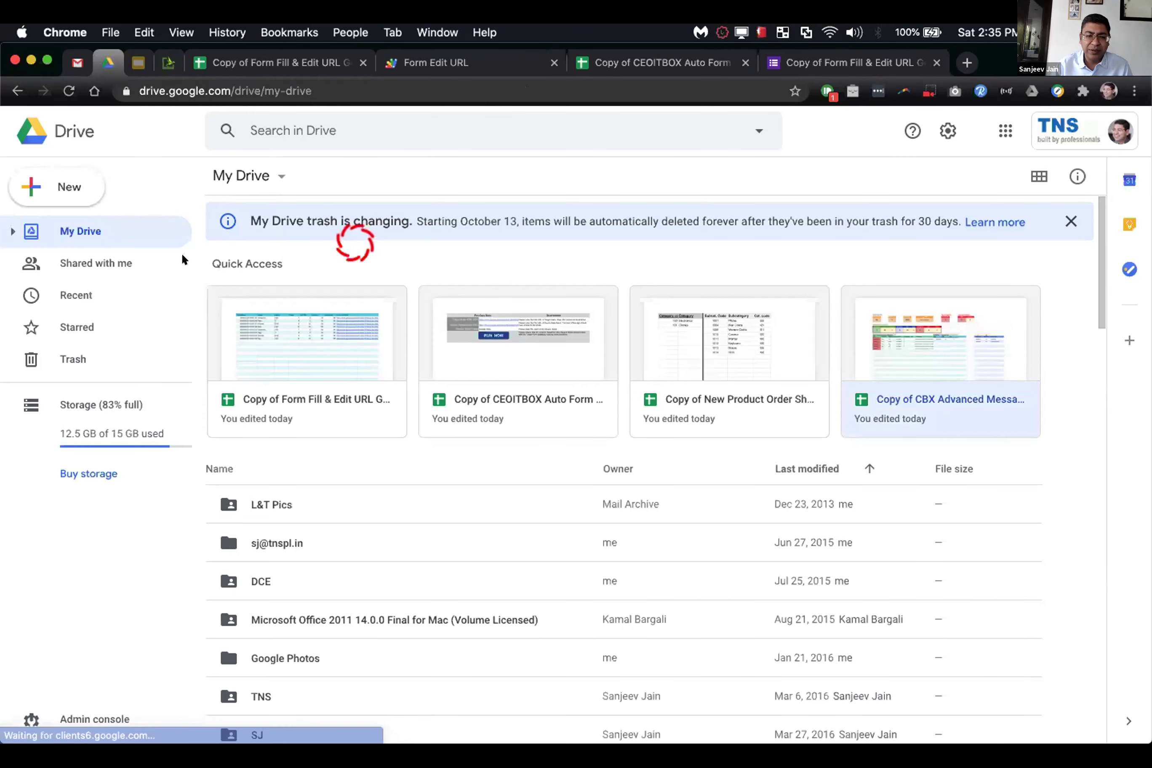
pyautogui.click(74, 179)
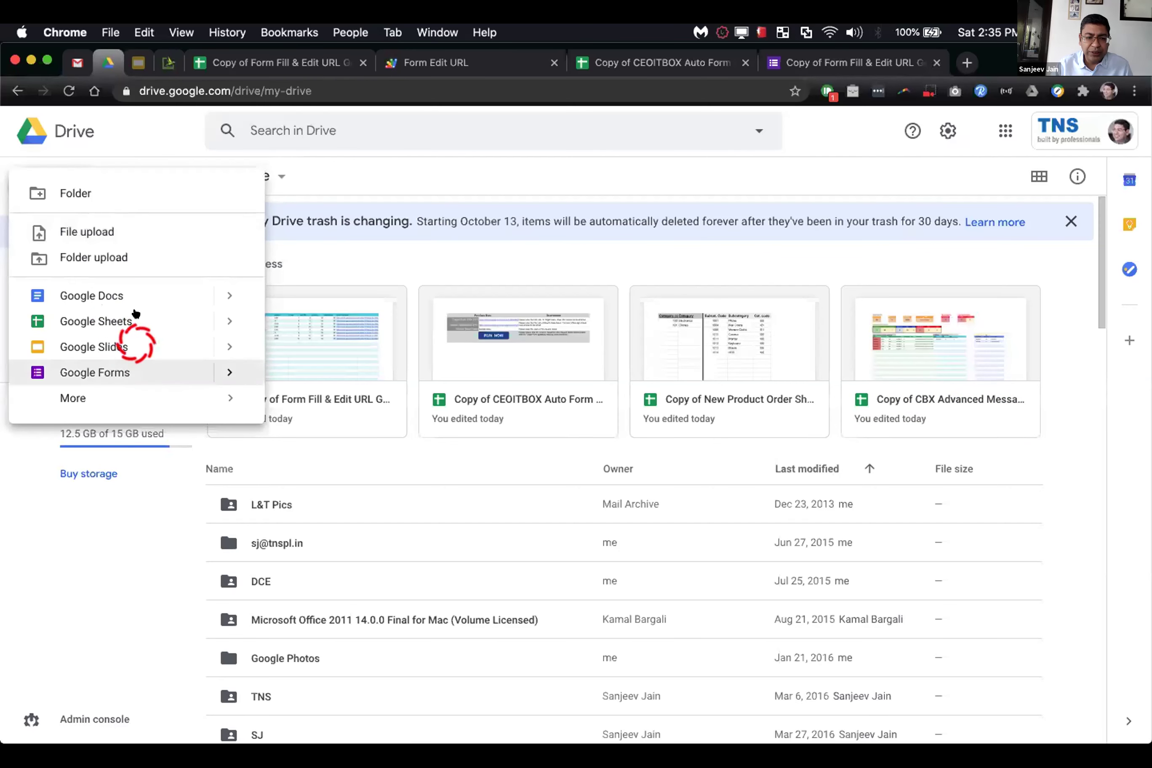
pyautogui.click(134, 312)
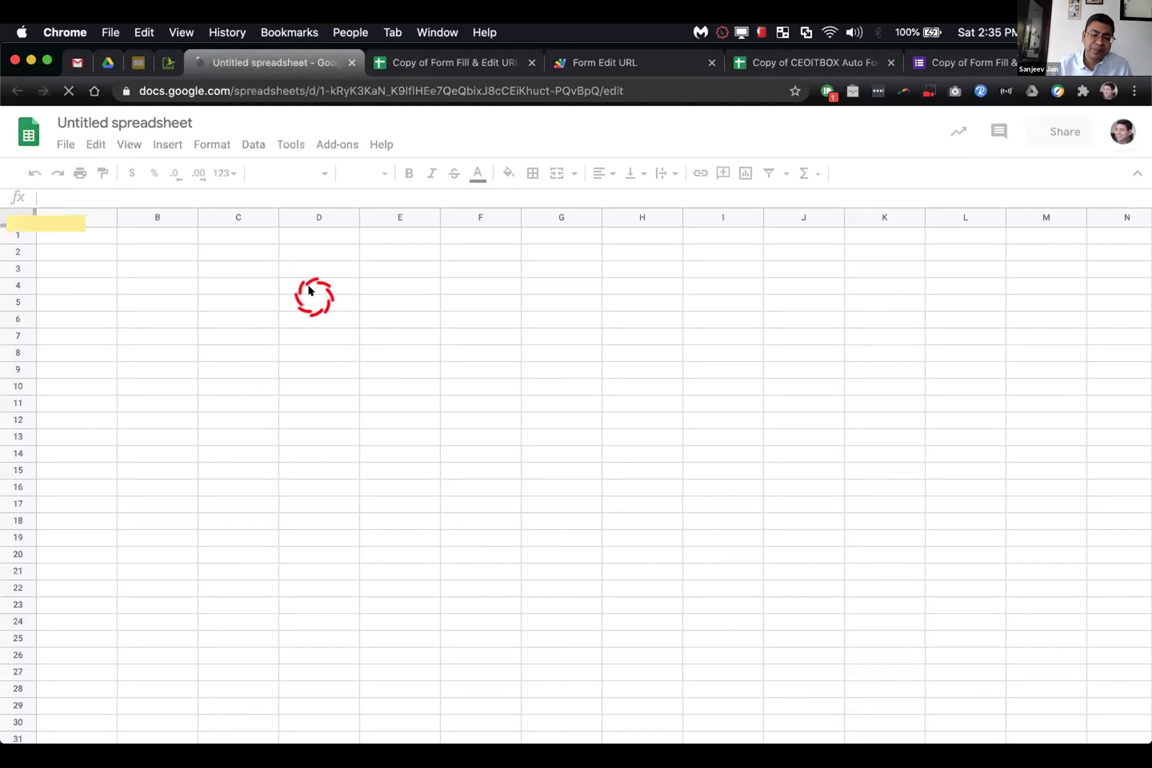
# Step: Rename the new spreadsheet to 'Demo Sheet' and open its bound Apps Script project
pyautogui.click(303, 212)
pyautogui.click(219, 119)
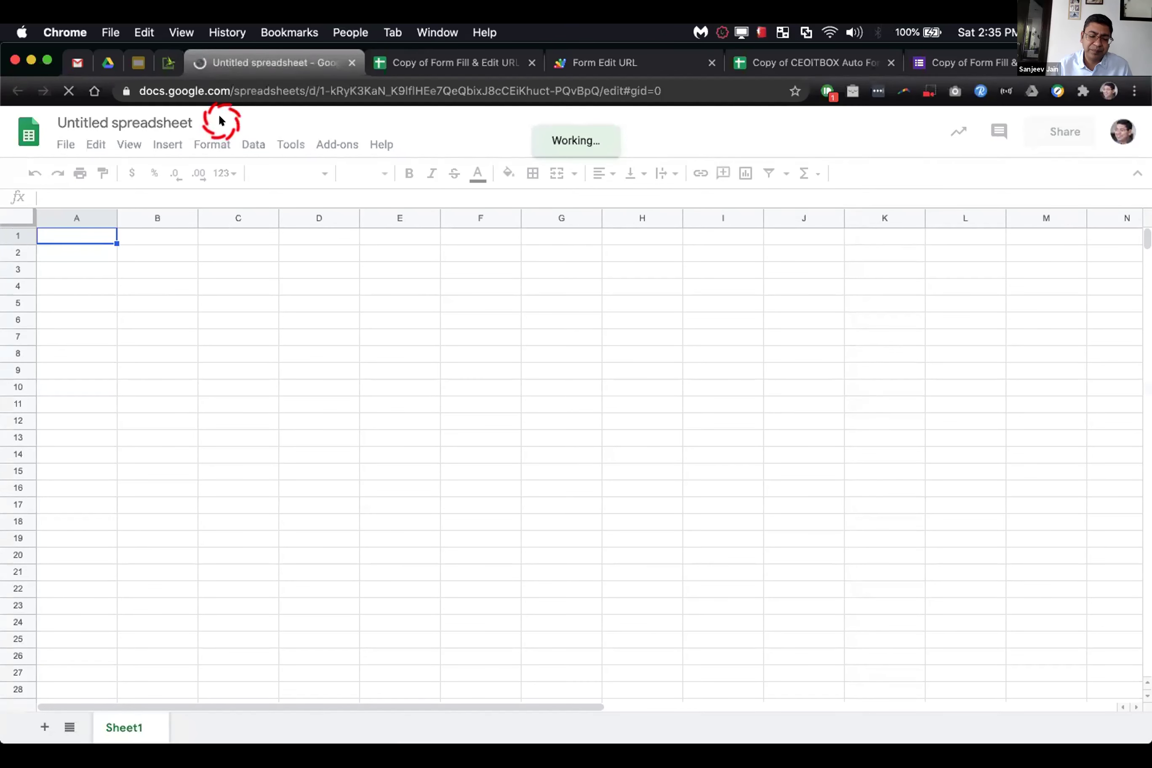
pyautogui.click(156, 121)
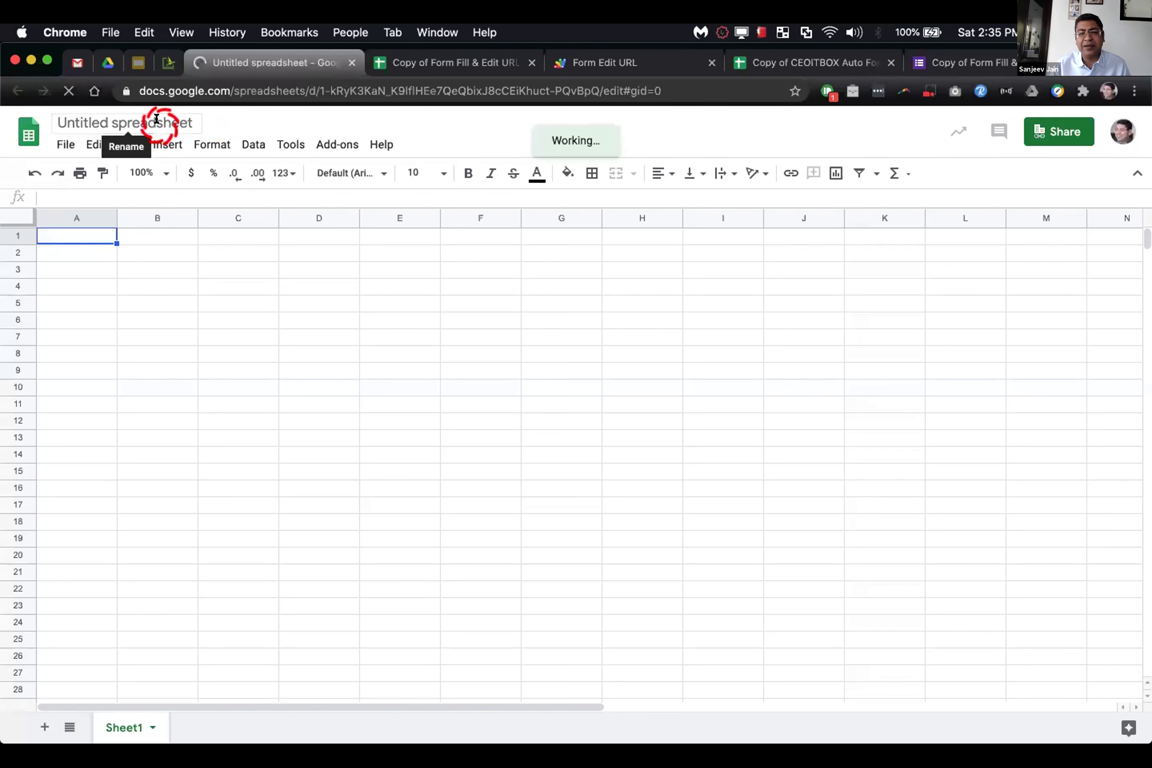
pyautogui.tripleClick(156, 120)
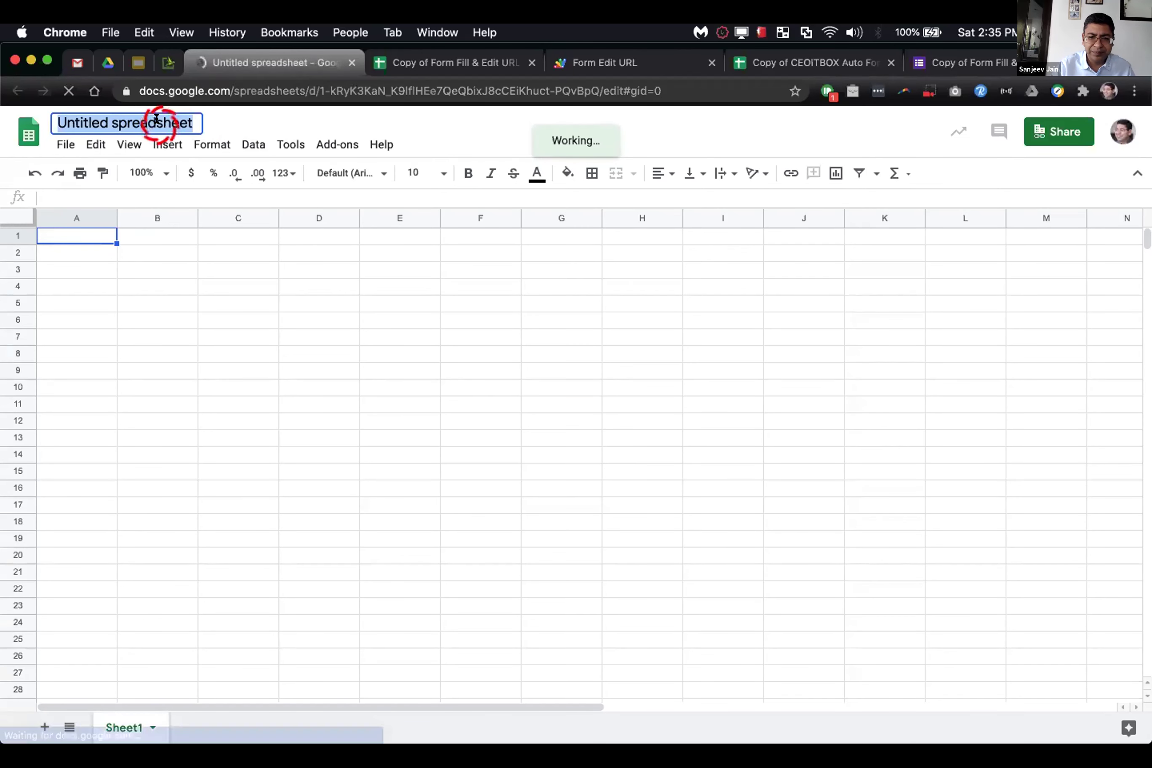
pyautogui.write('Demo Sheet')
pyautogui.click(279, 250)
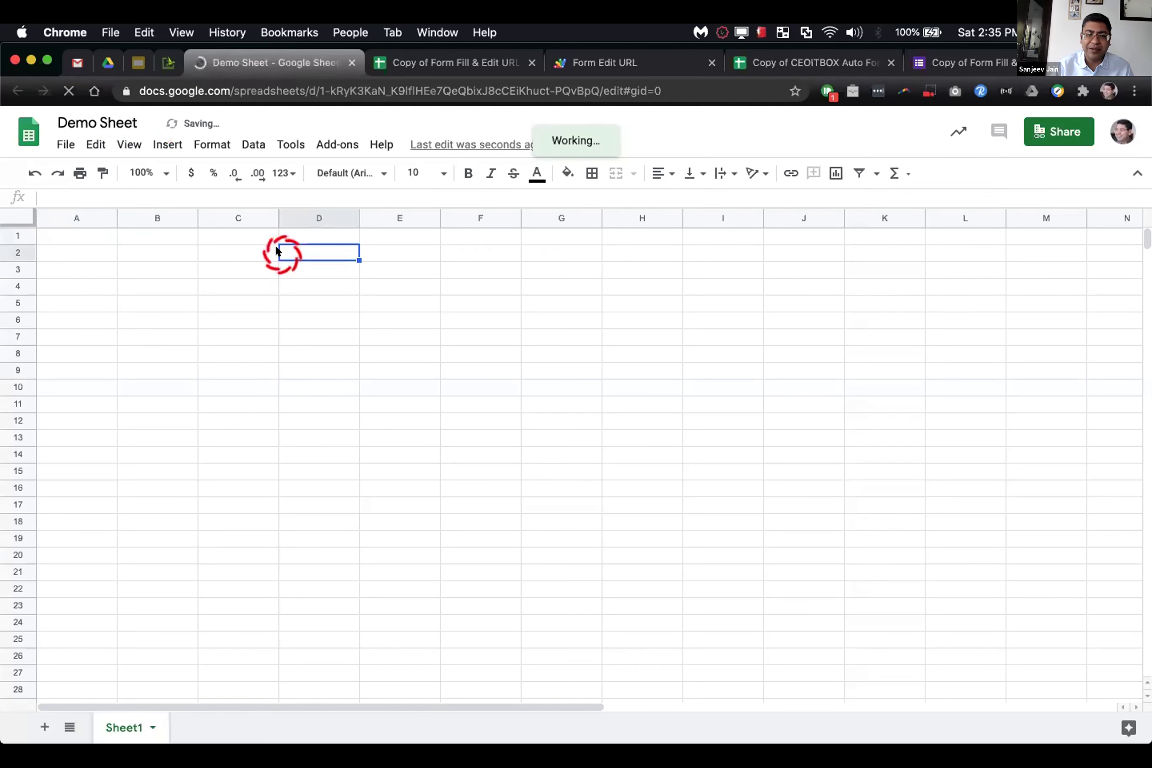
pyautogui.click(290, 140)
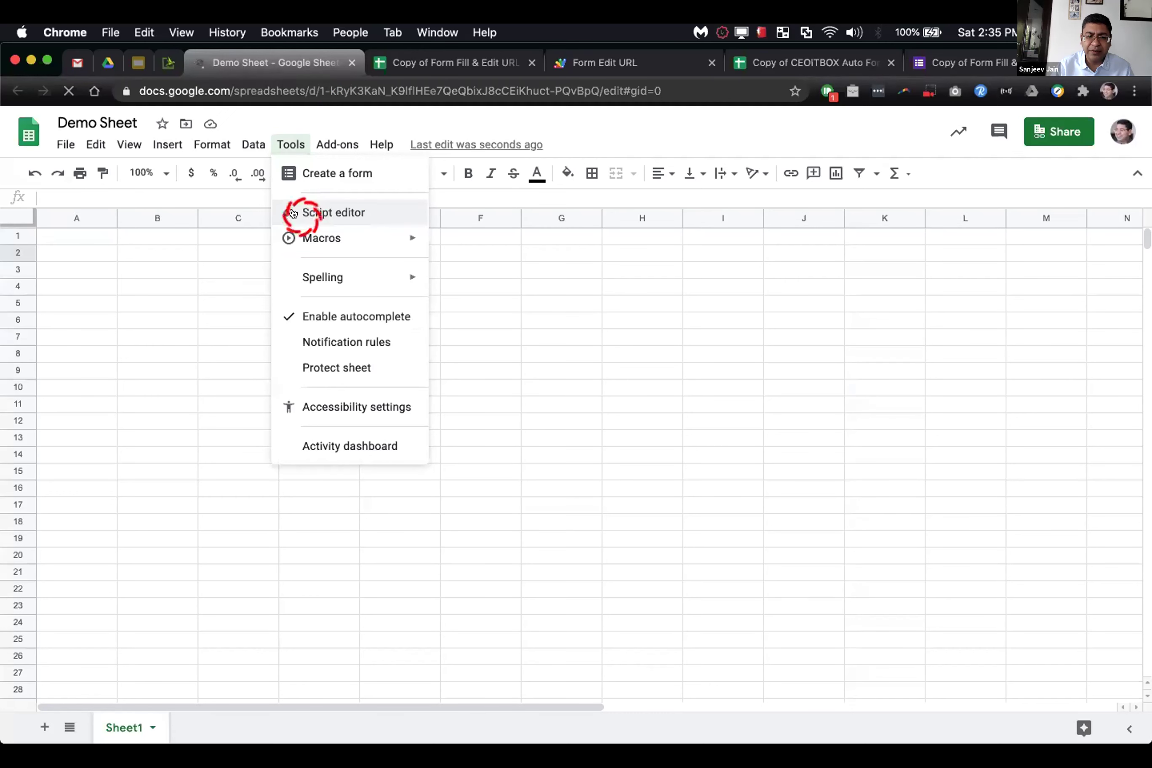
pyautogui.click(297, 212)
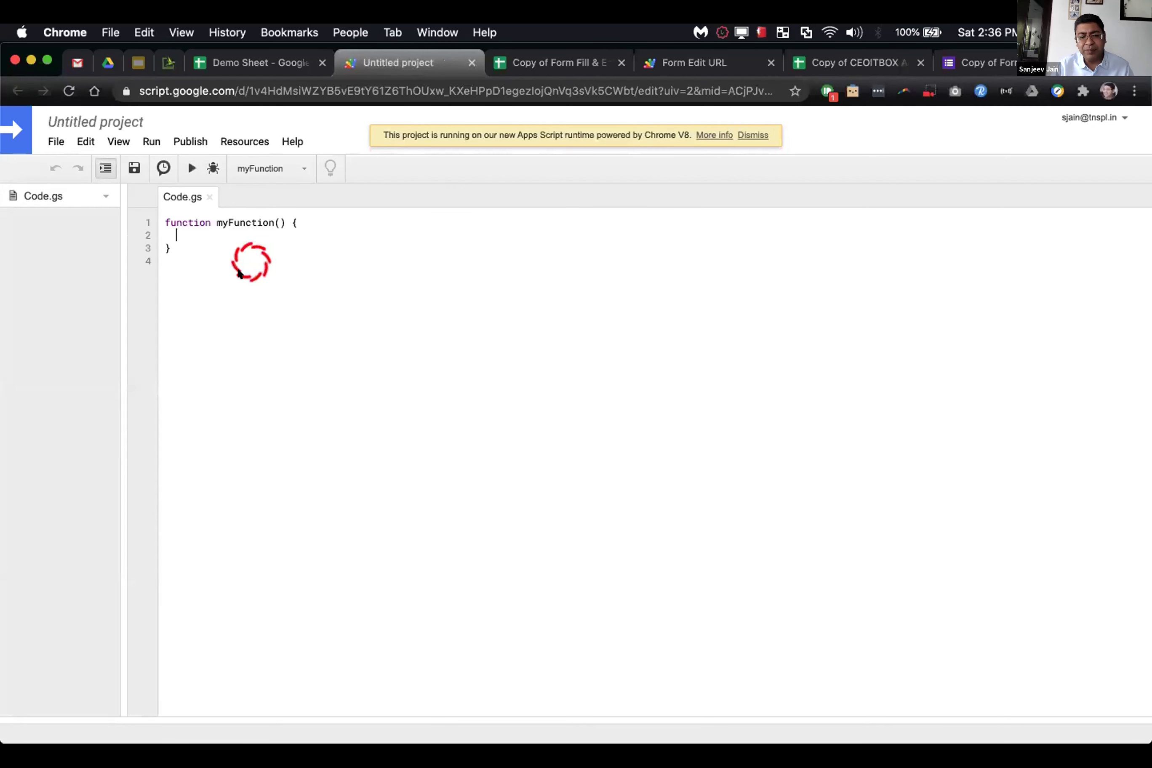
# Step: Replace the default myFunction code with the pasted CEOITBOX script
pyautogui.press('super+a')
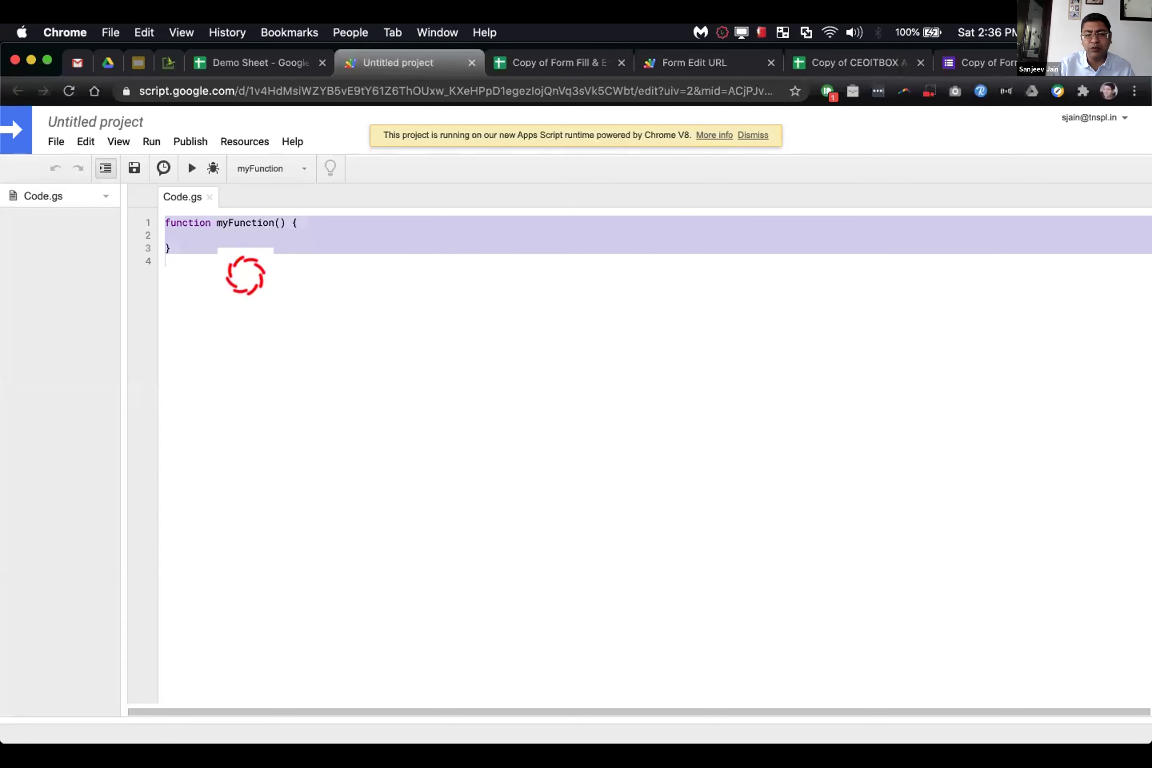
pyautogui.press('BackSpace')
pyautogui.press('super+v')
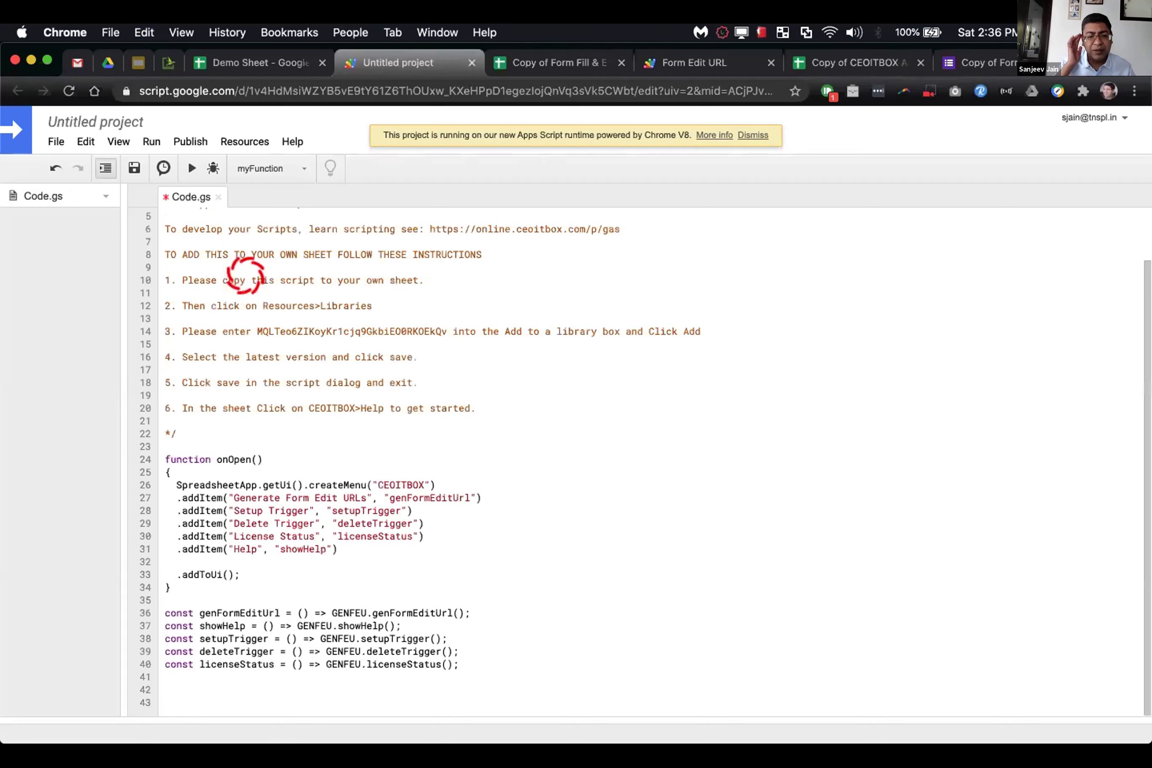
pyautogui.scroll(3, 246, 275)
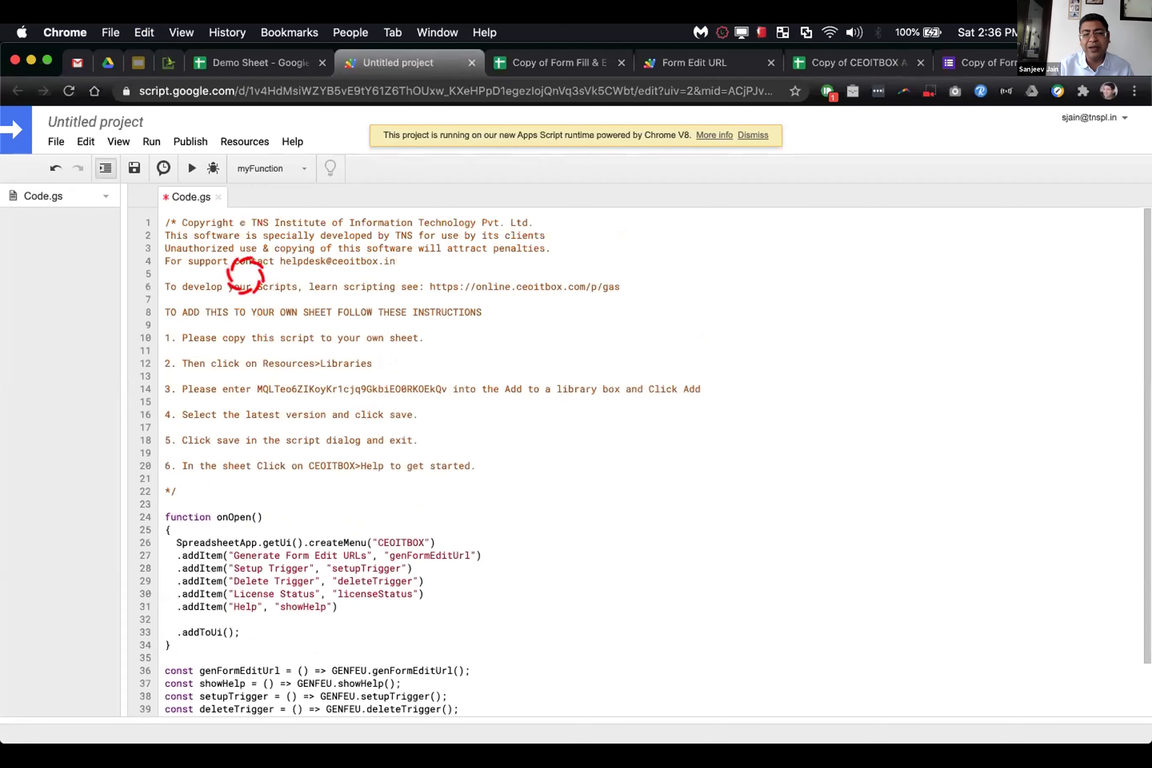
# Step: Start renaming the script project, erasing the mistyped 'Au'
pyautogui.click(121, 120)
pyautogui.write('Au')
pyautogui.press('BackSpace')
pyautogui.press('BackSpace')
# Step: Name the project 'Form Edit URL' and save the pasted script
pyautogui.write('Form ')
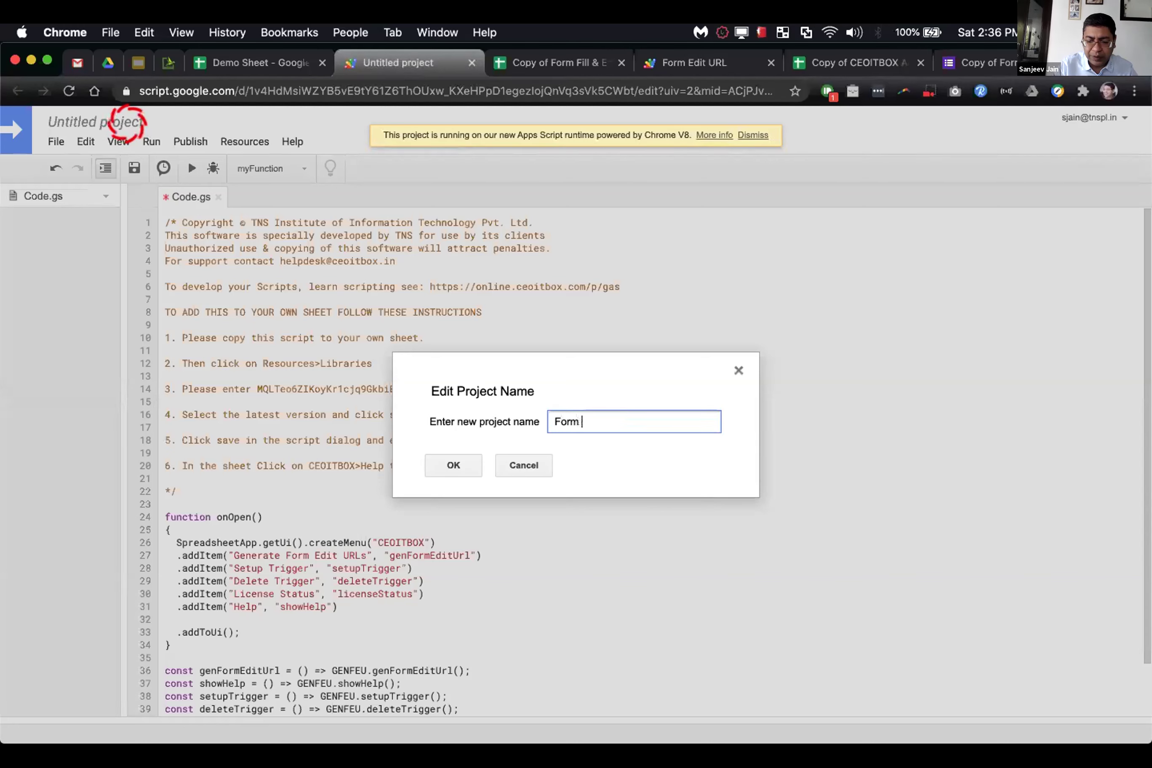
pyautogui.write('Edit URL')
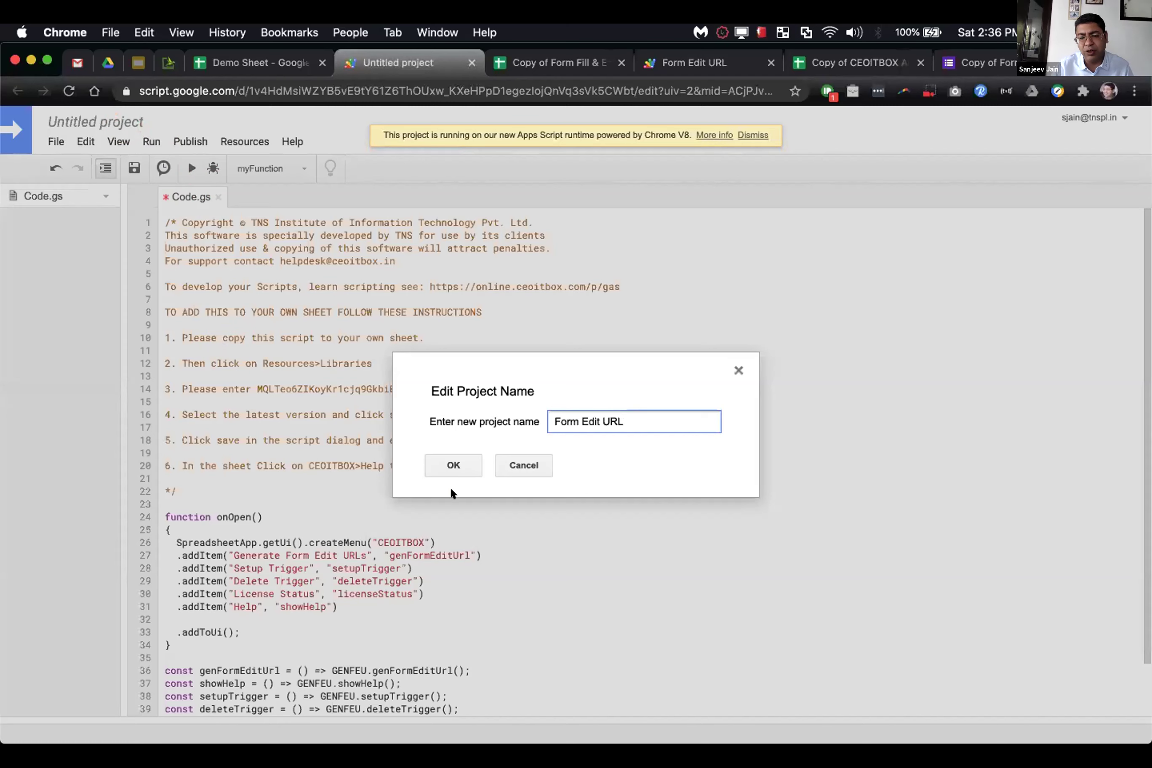
pyautogui.click(439, 457)
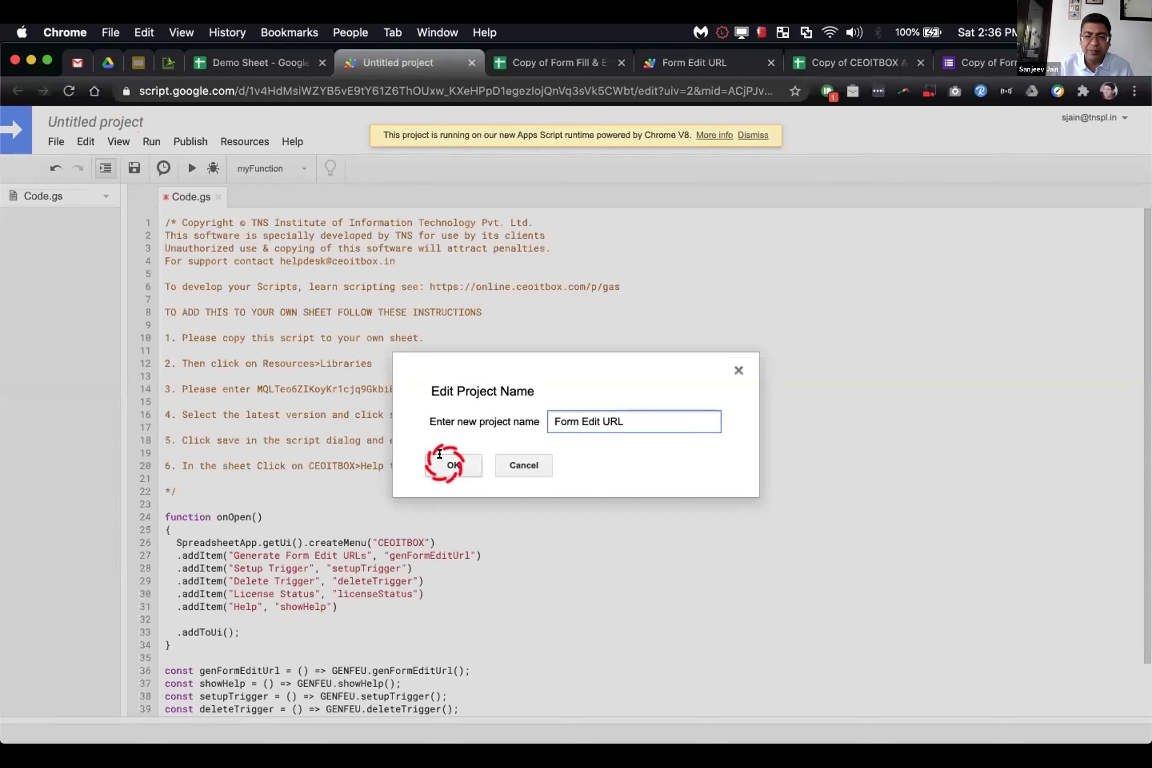
pyautogui.click(285, 160)
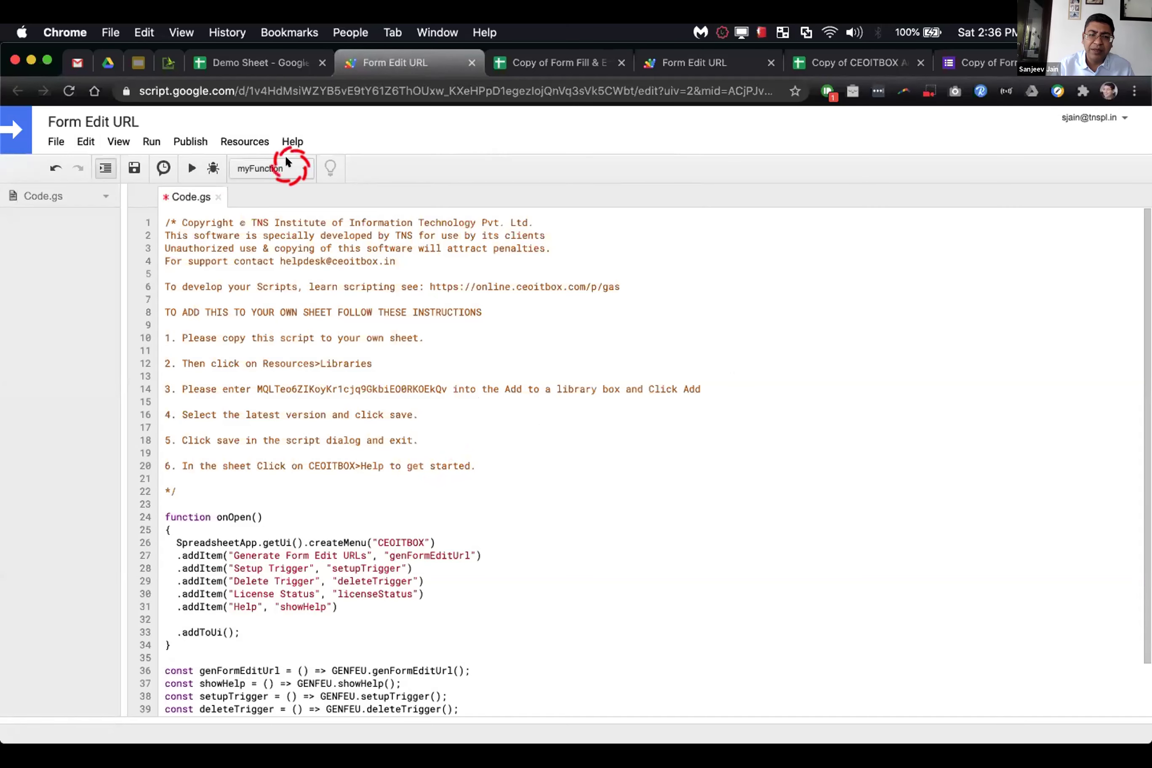
pyautogui.click(134, 168)
# Step: Look over the code and select the library script ID on line 14
pyautogui.click(237, 305)
pyautogui.scroll(-2, 237, 302)
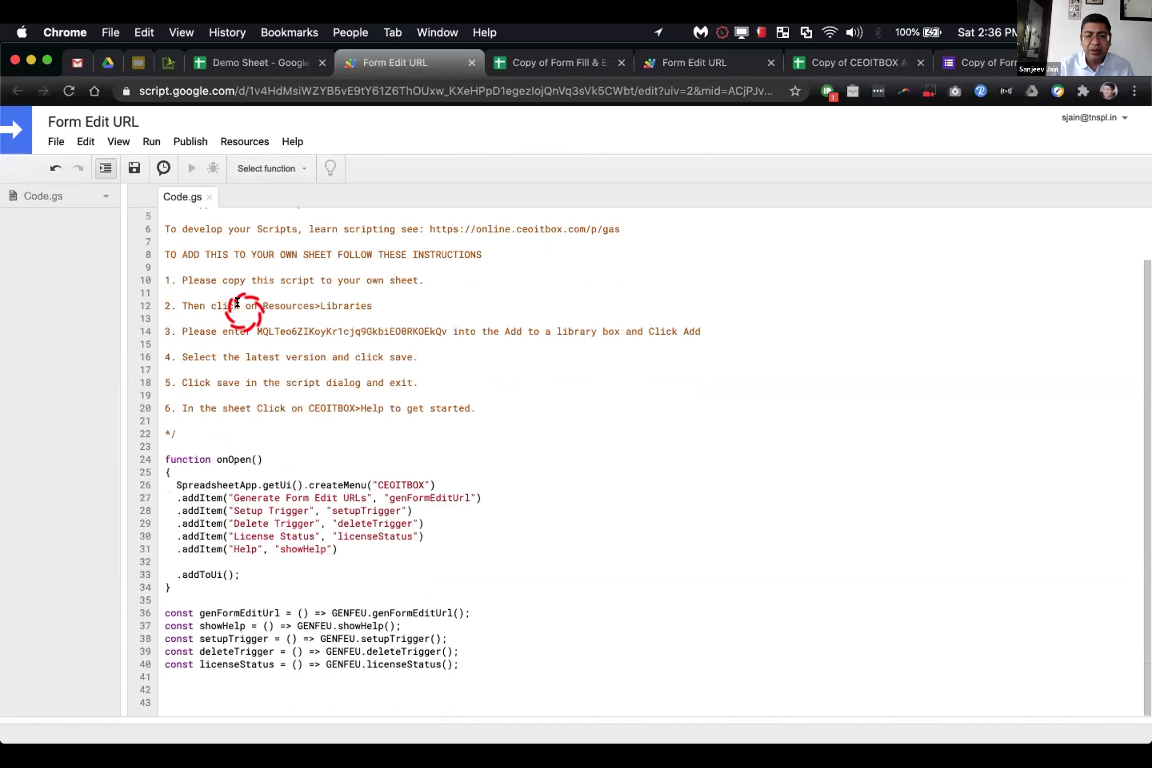
pyautogui.scroll(2, 237, 302)
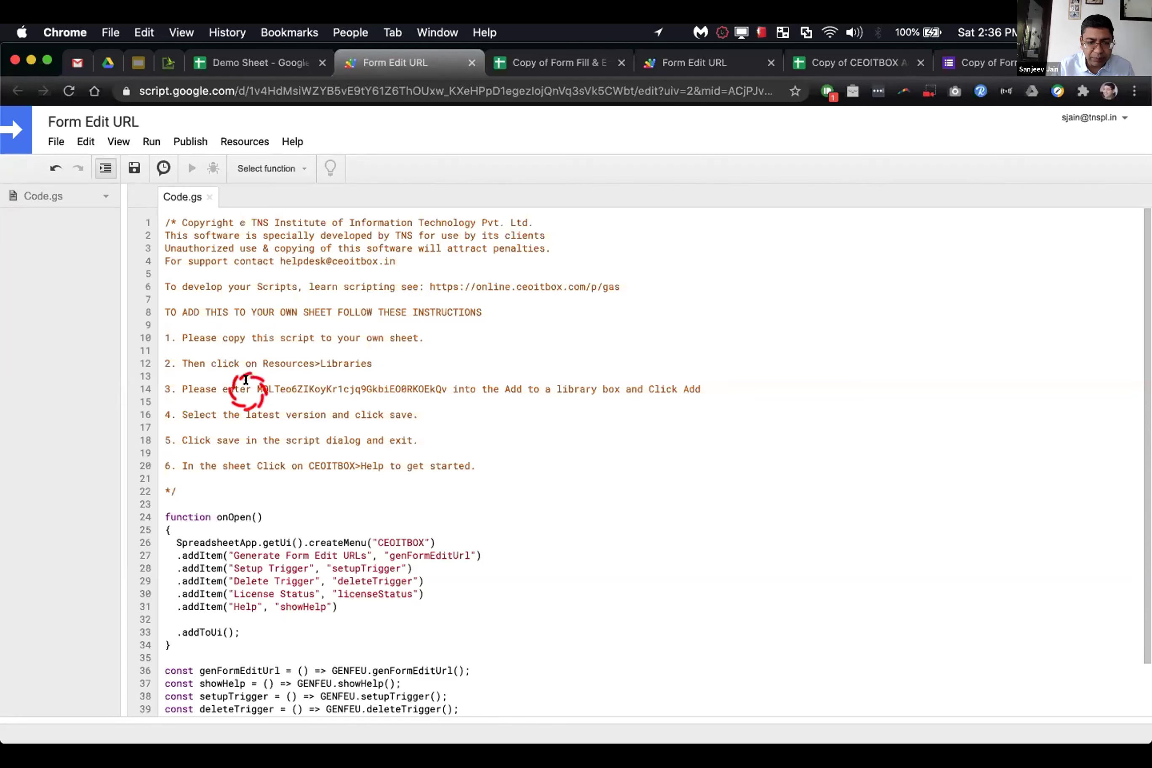
pyautogui.doubleClick(298, 379)
pyautogui.press('super+c')
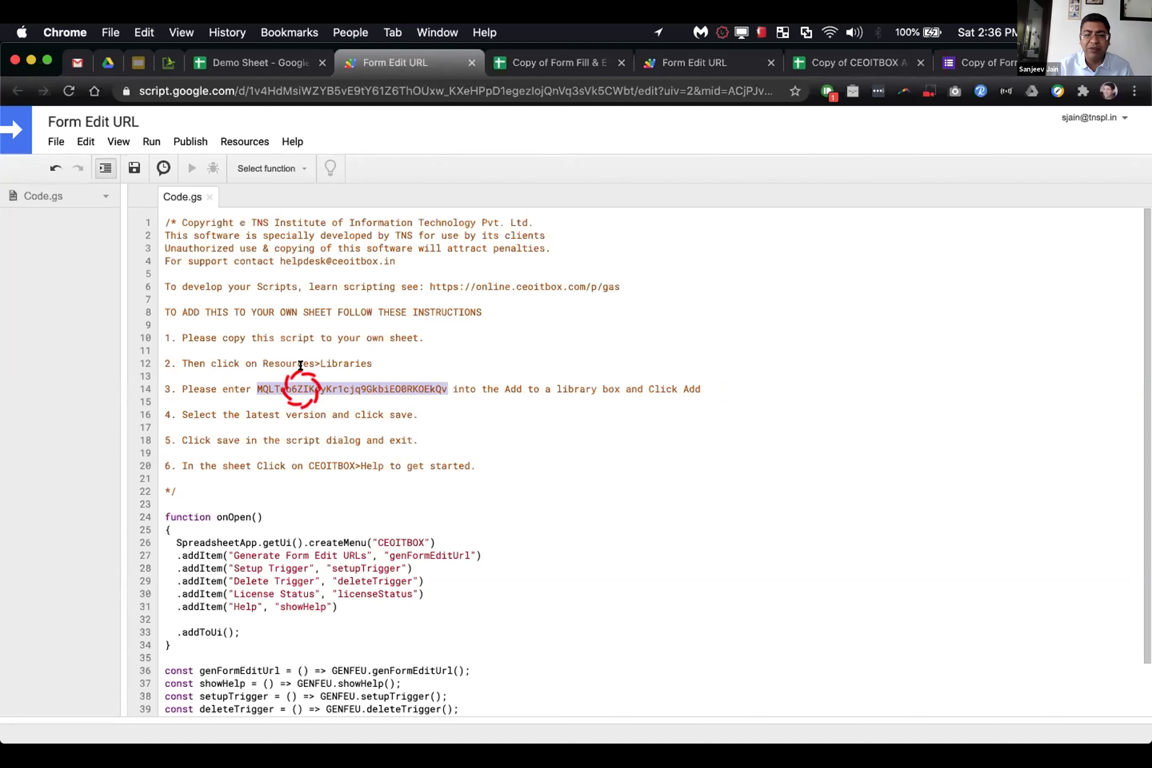
pyautogui.click(325, 327)
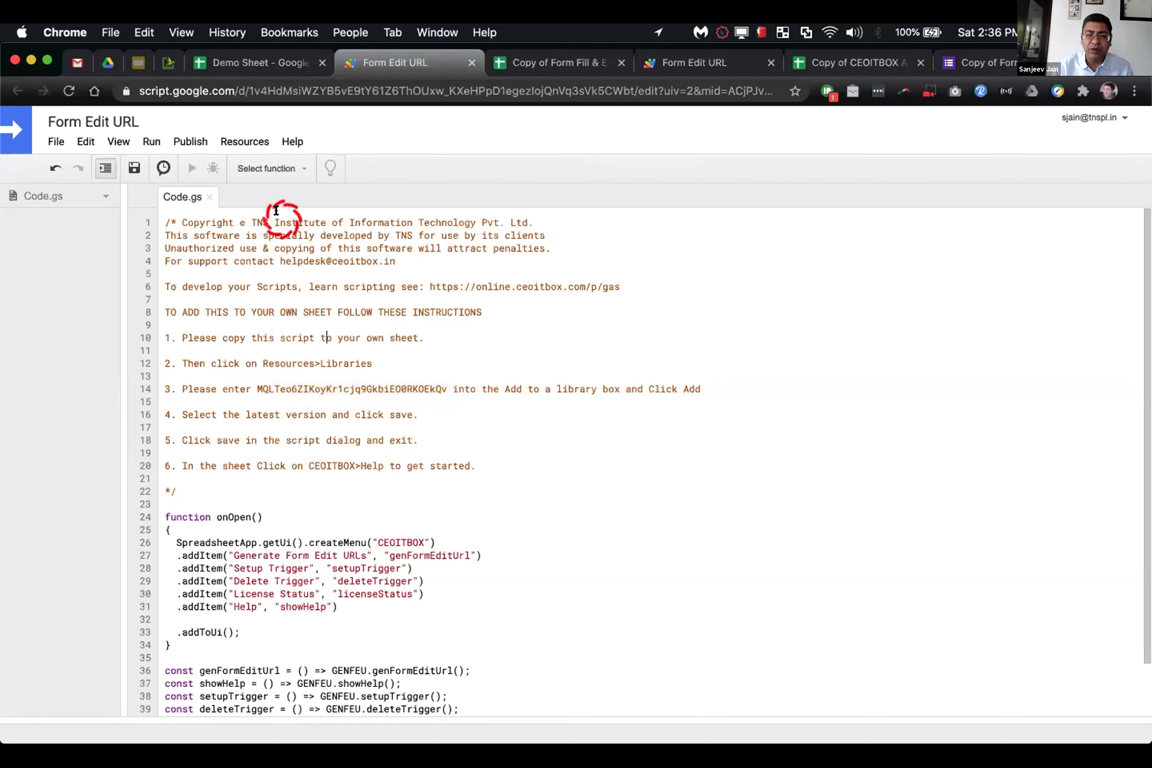
pyautogui.click(251, 143)
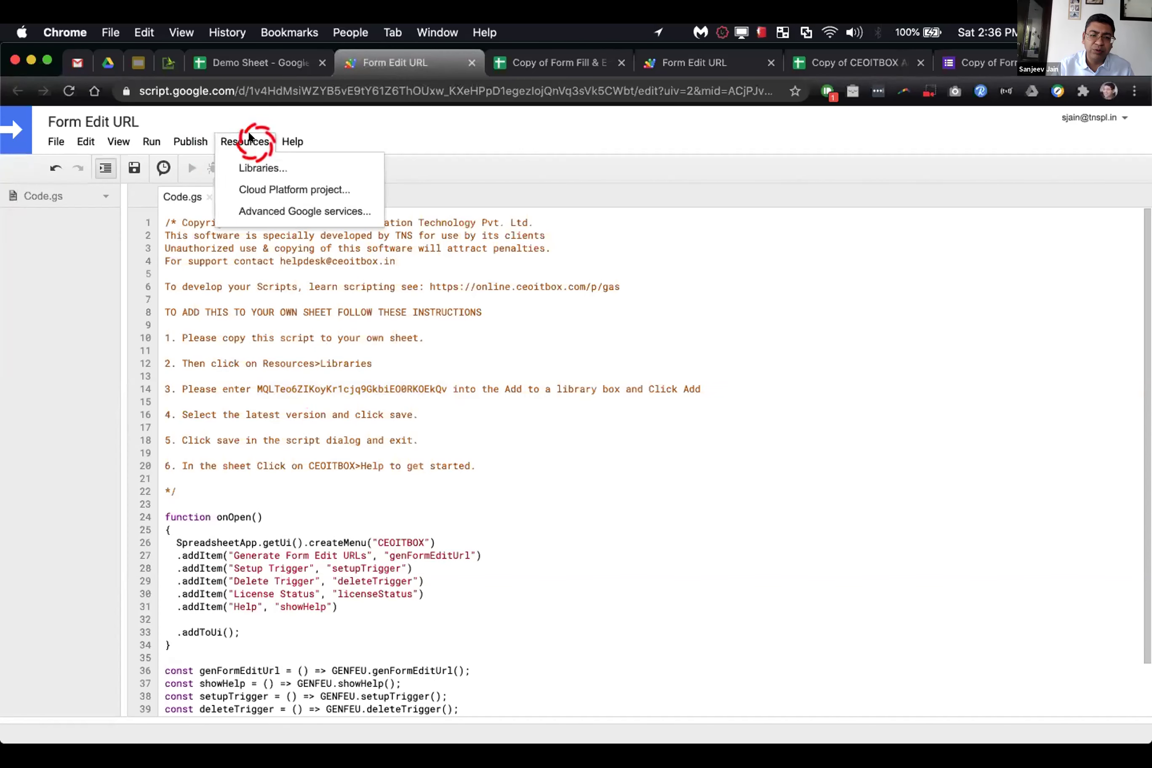
# Step: Add the GENFEU library from its pasted script ID at version 3 and save
pyautogui.click(245, 163)
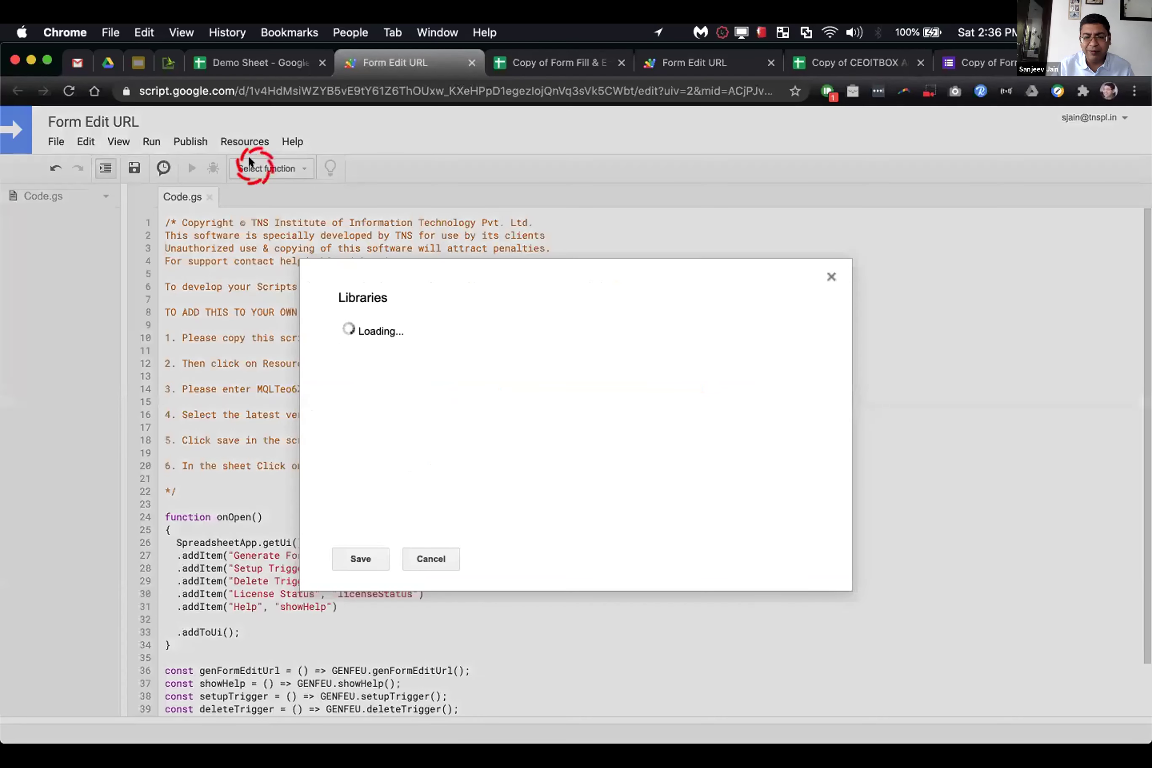
pyautogui.click(438, 479)
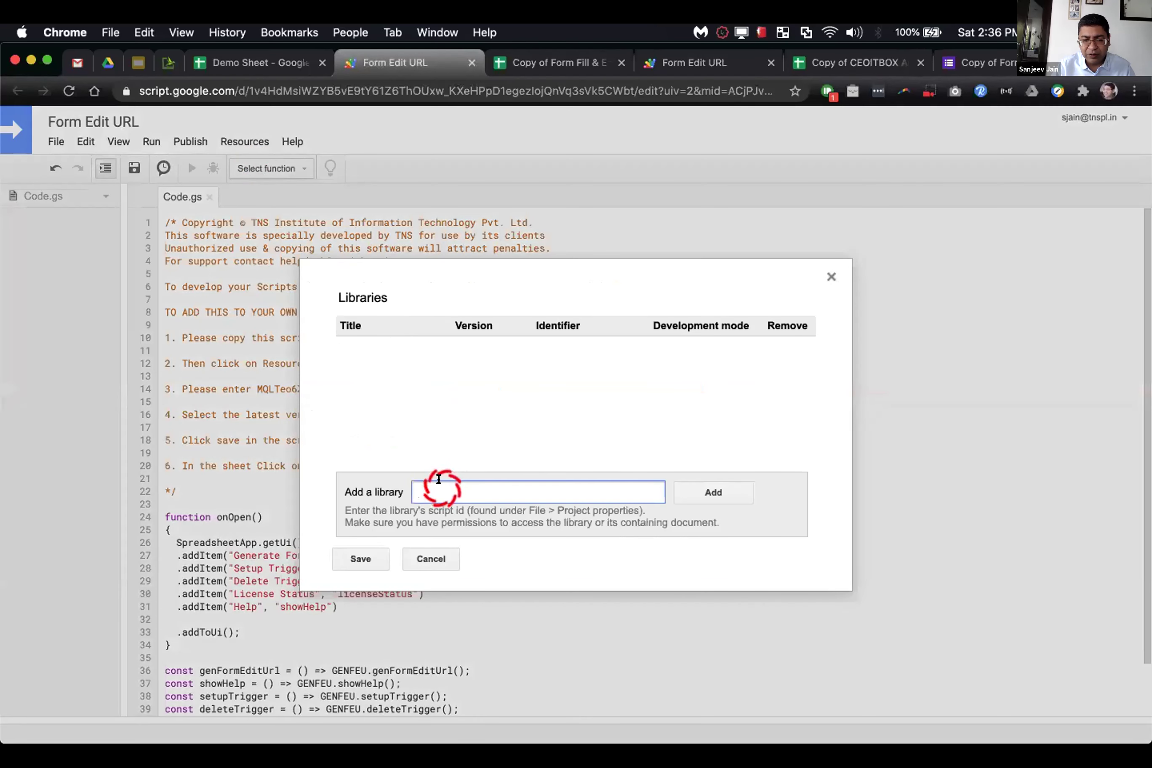
pyautogui.press('super+v')
pyautogui.click(707, 490)
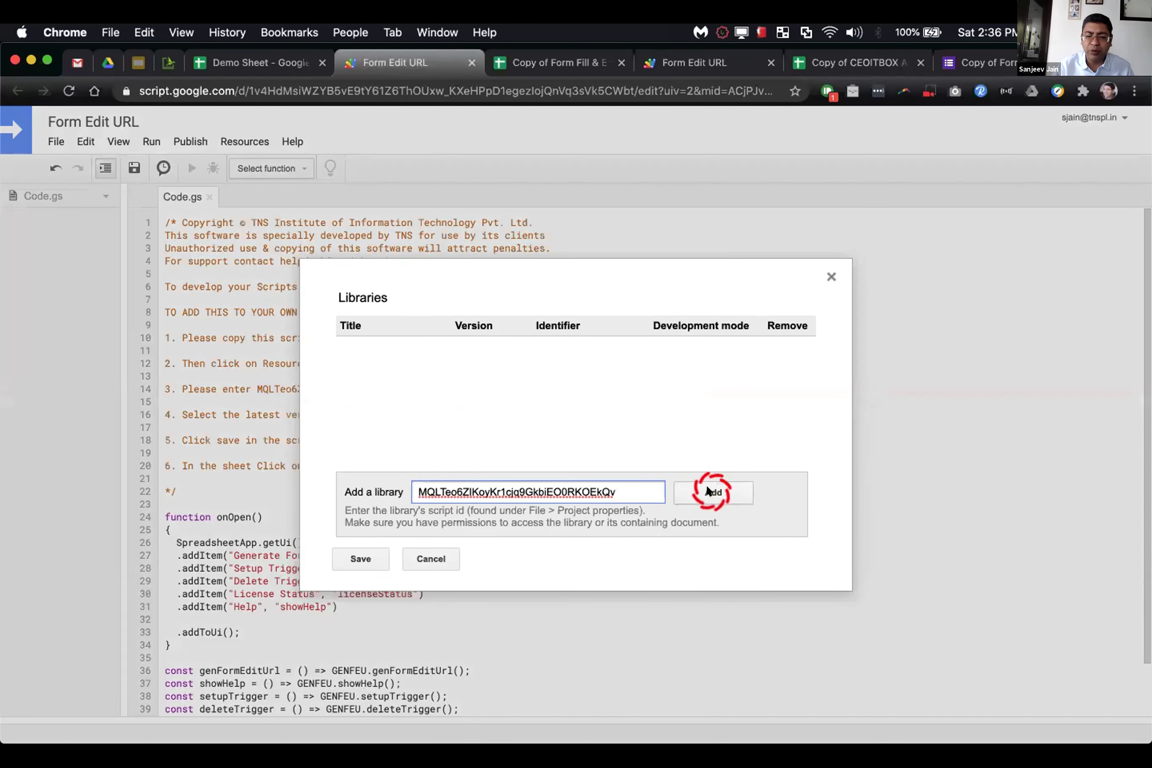
pyautogui.click(437, 347)
pyautogui.click(493, 350)
pyautogui.moveTo(493, 349); pyautogui.dragTo(475, 402)
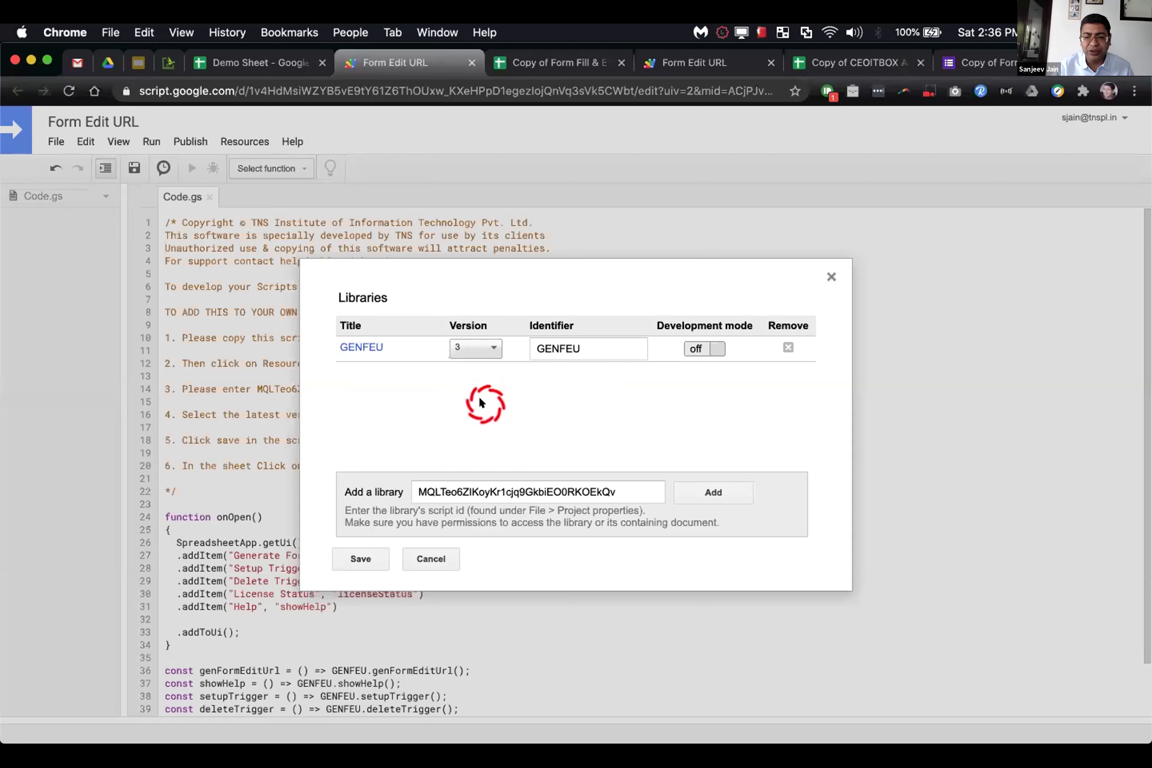
pyautogui.click(365, 559)
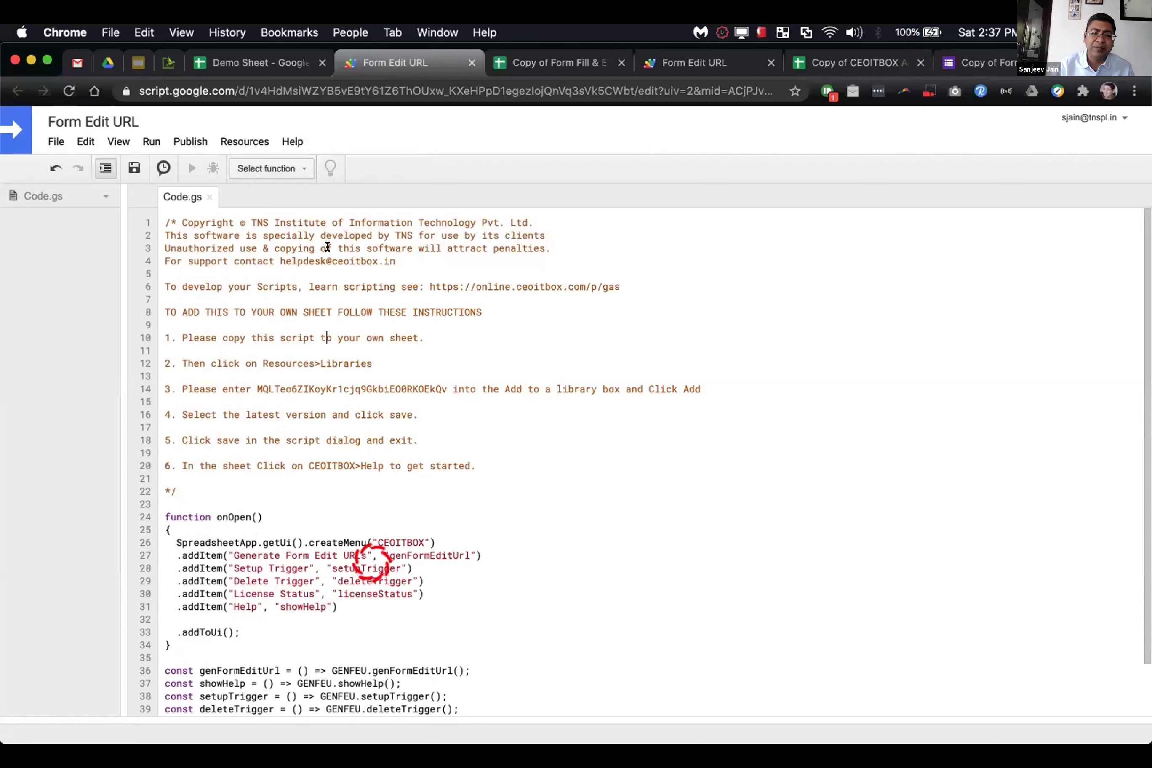
# Step: Check the run options, glance at the other spreadsheet tabs, and save the script project
pyautogui.click(145, 145)
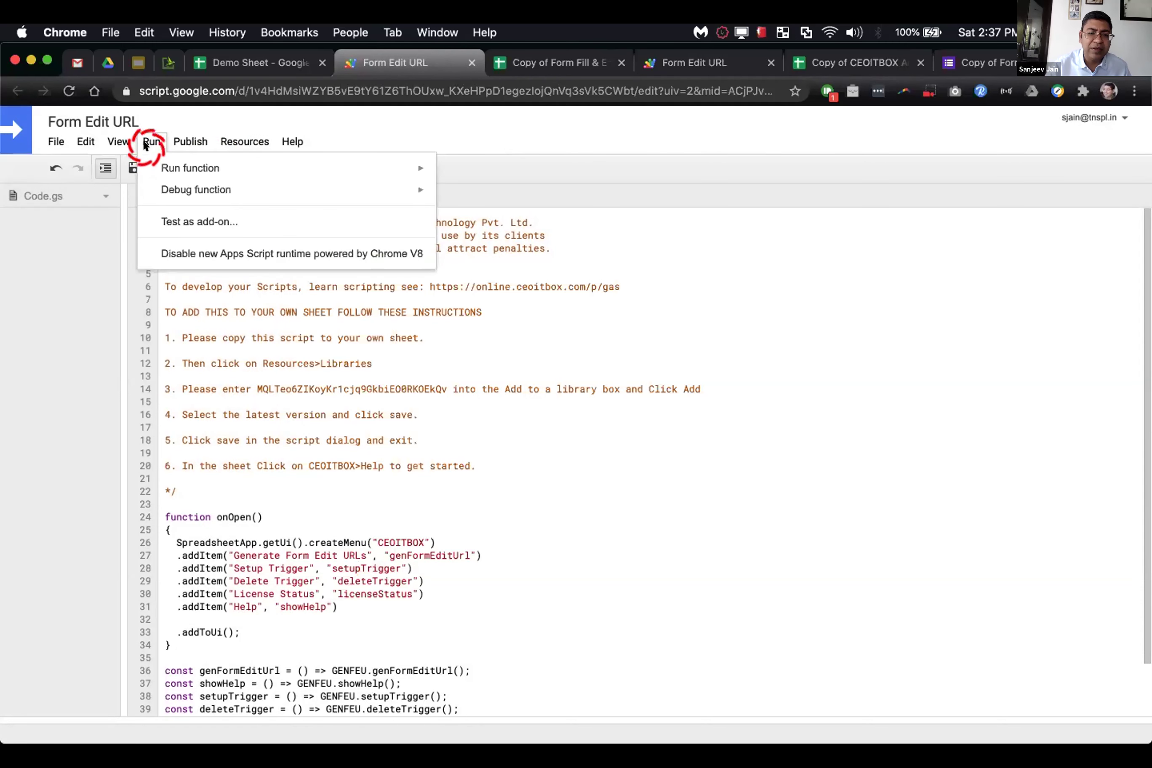
pyautogui.click(299, 387)
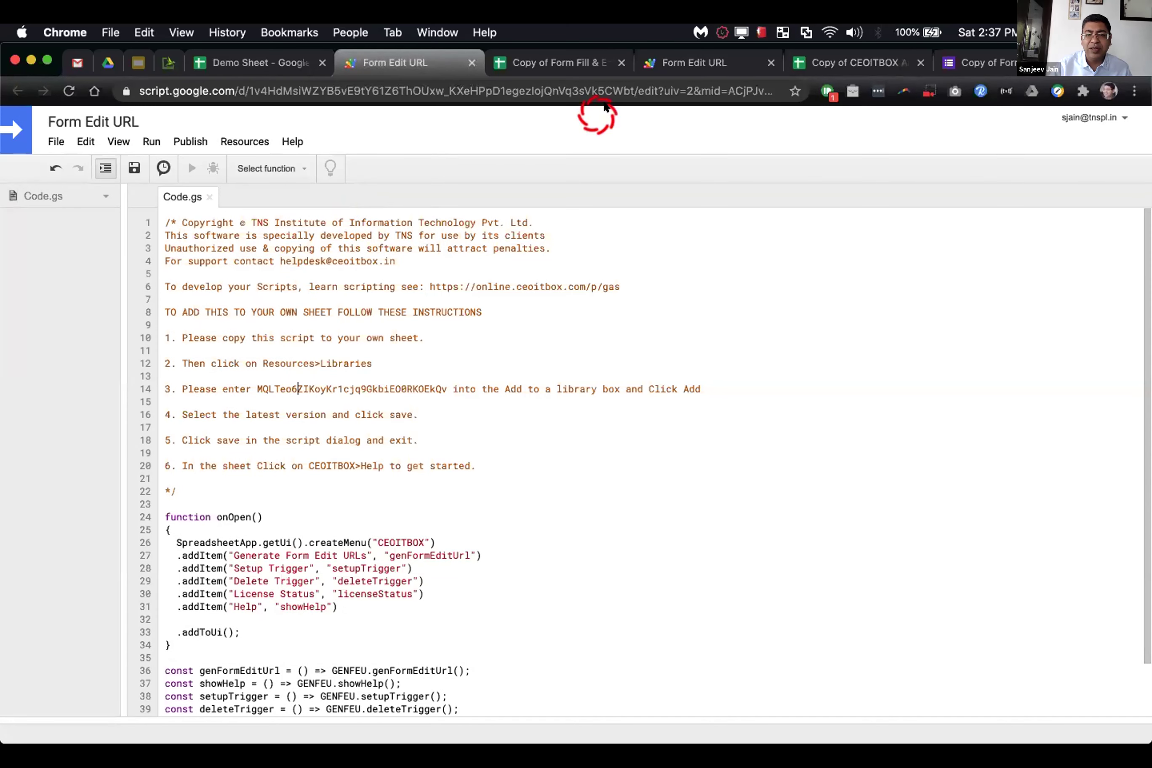
pyautogui.click(579, 67)
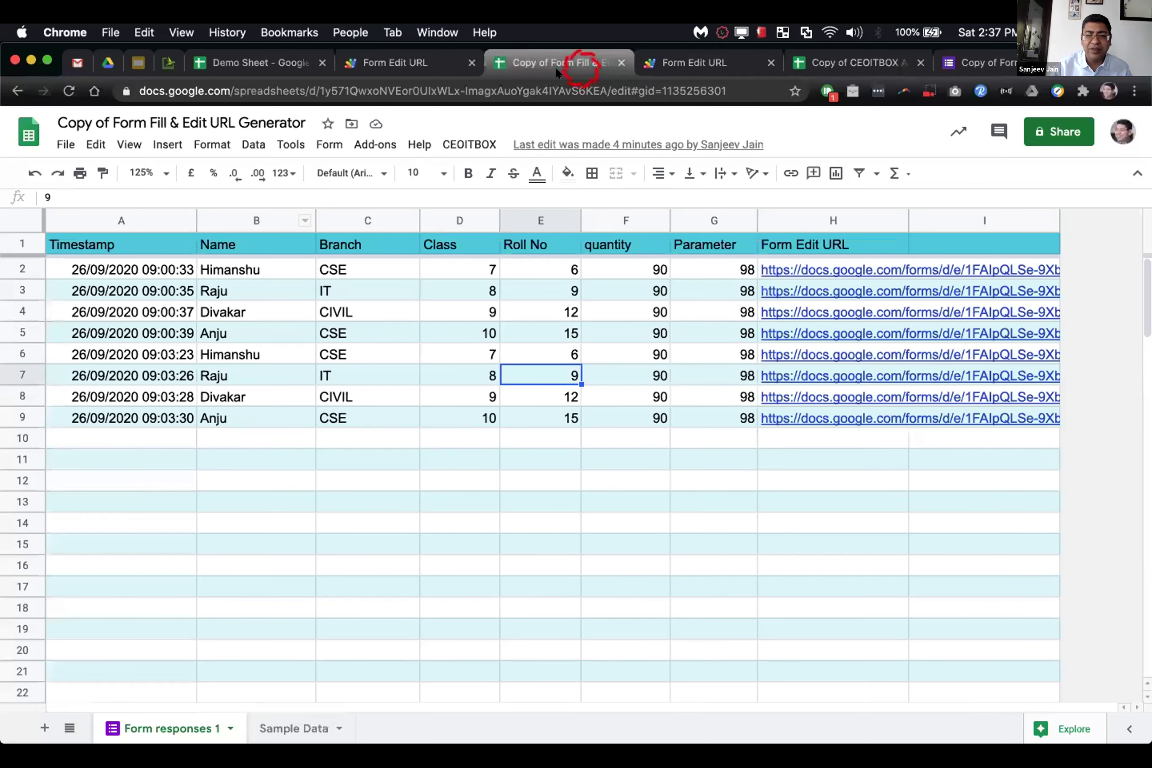
pyautogui.click(646, 68)
pyautogui.click(365, 337)
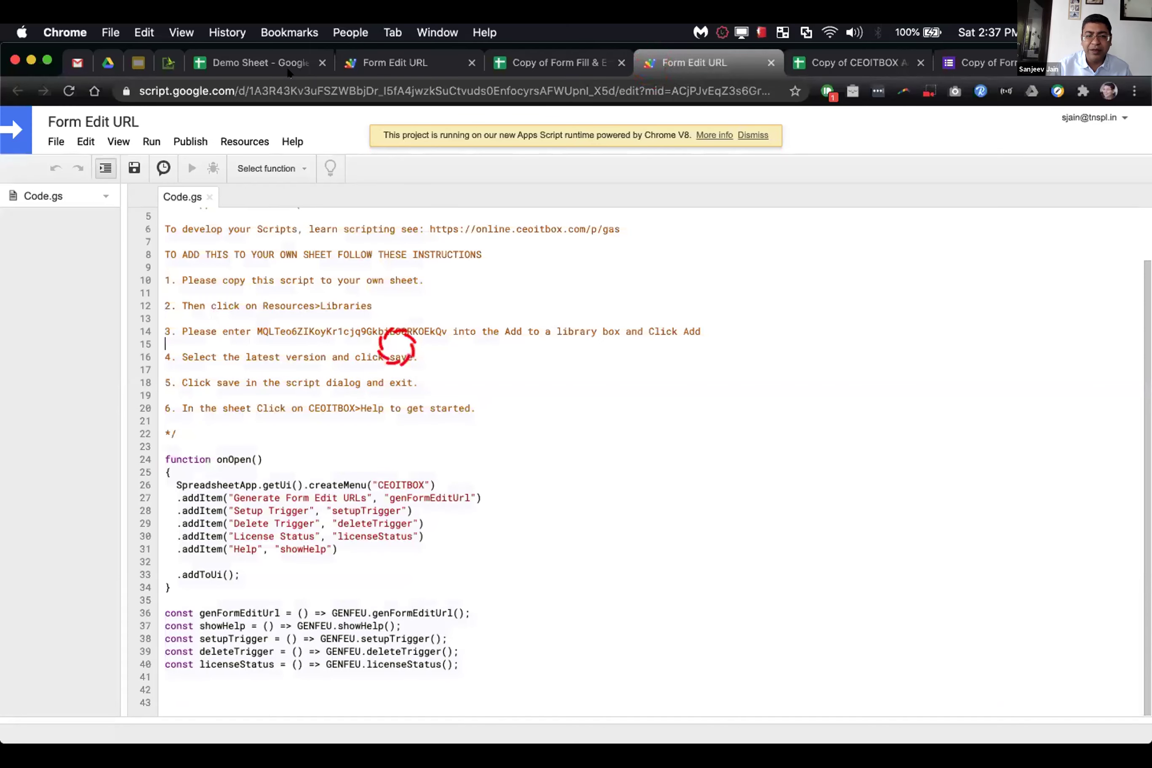
pyautogui.click(279, 67)
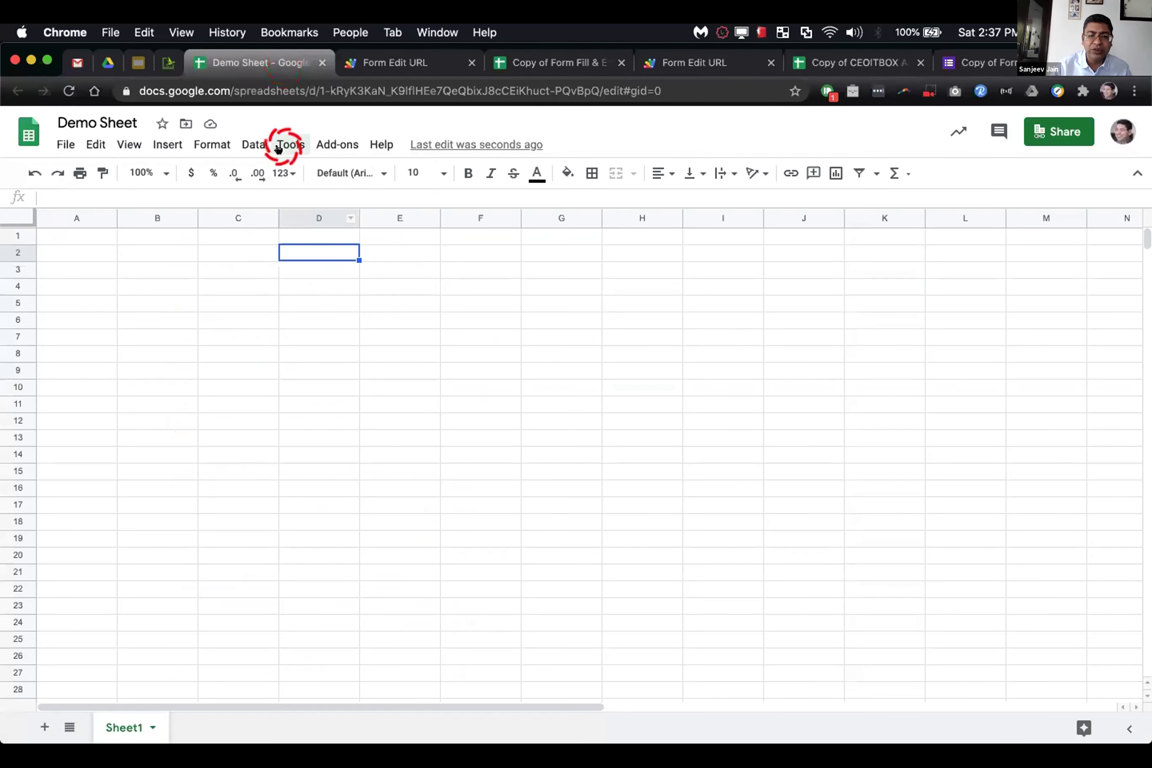
pyautogui.click(379, 68)
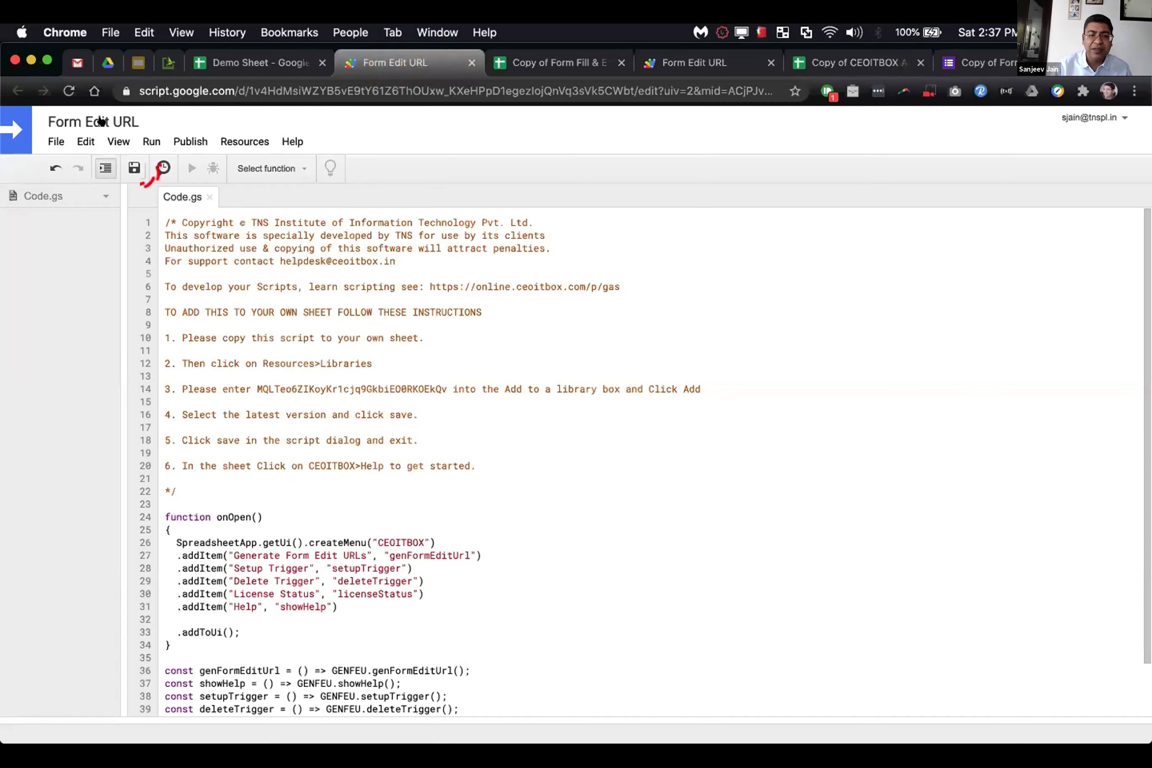
pyautogui.click(133, 169)
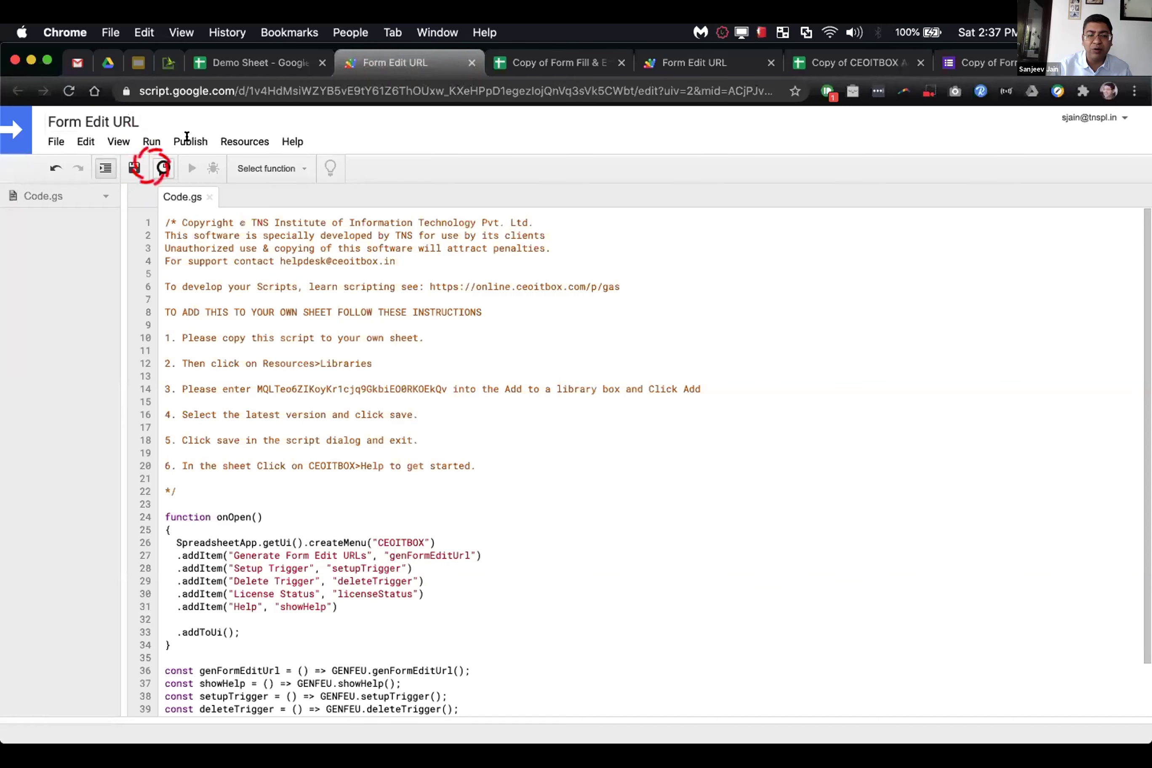
pyautogui.click(307, 389)
# Step: Copy the library ID from line 14 and add GENFEU again at version 3
pyautogui.doubleClick(301, 380)
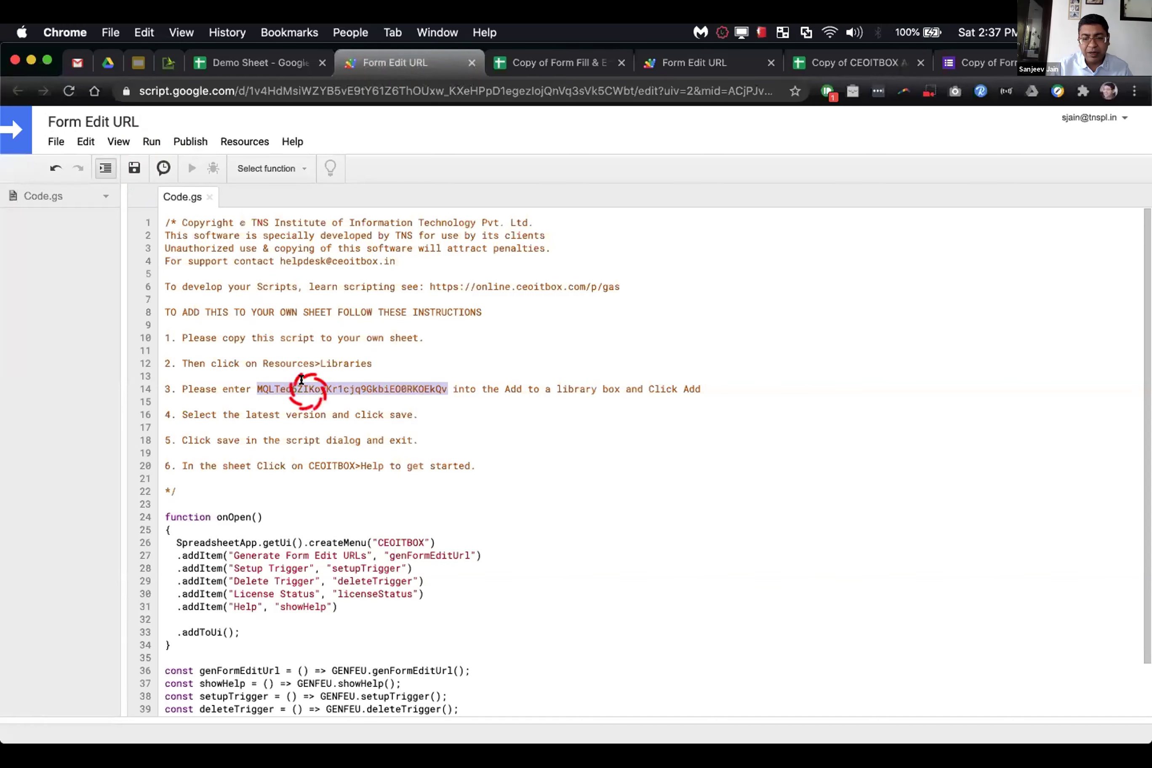
pyautogui.press('super+c')
pyautogui.click(239, 136)
pyautogui.click(250, 168)
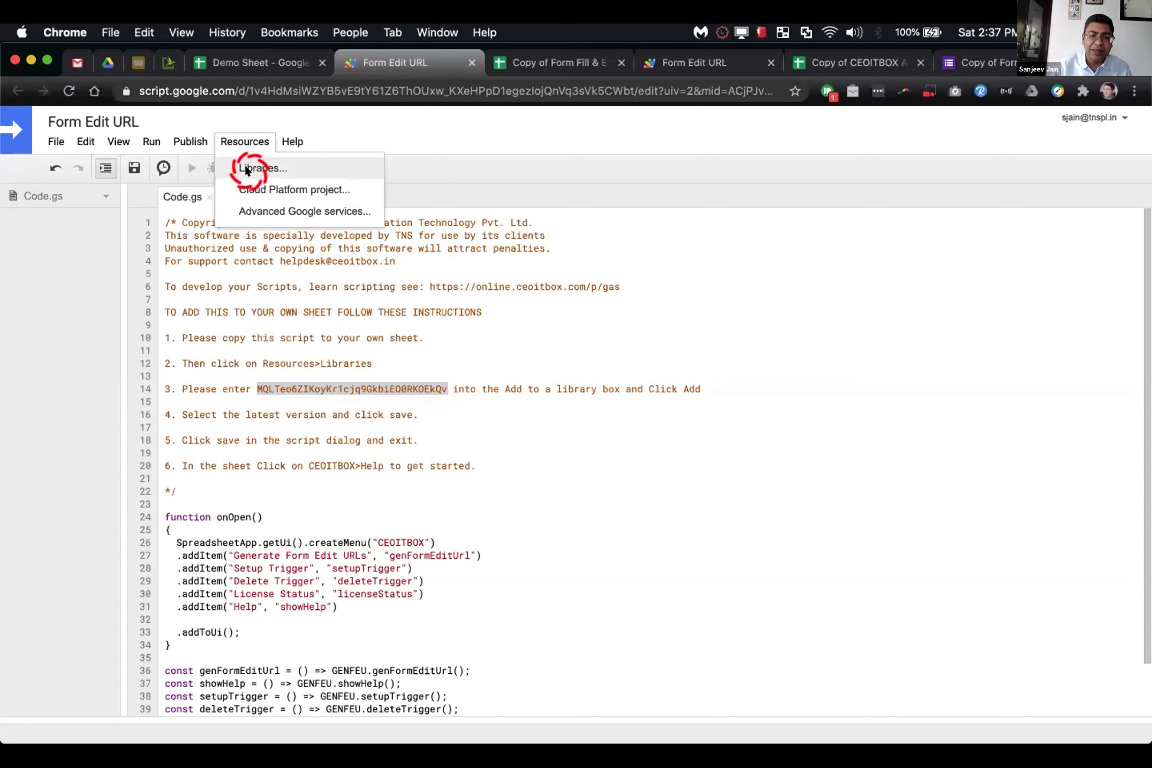
pyautogui.click(462, 489)
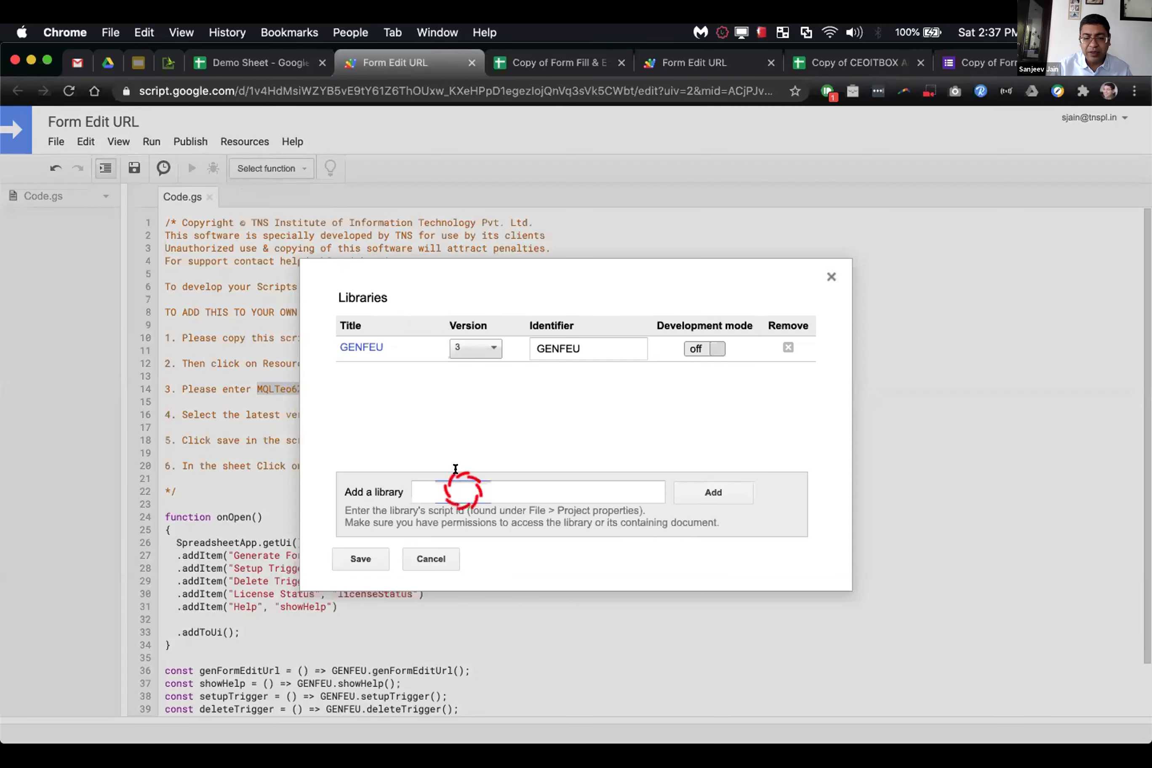
pyautogui.press('super+v')
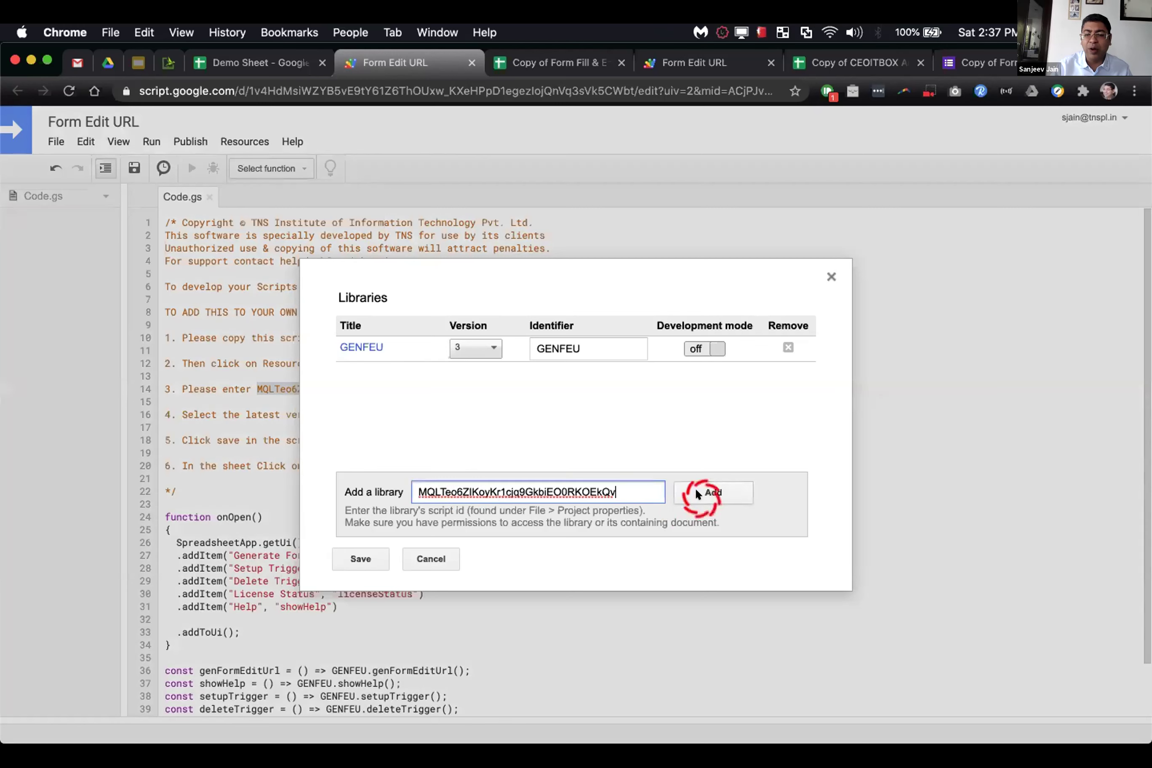
pyautogui.click(695, 487)
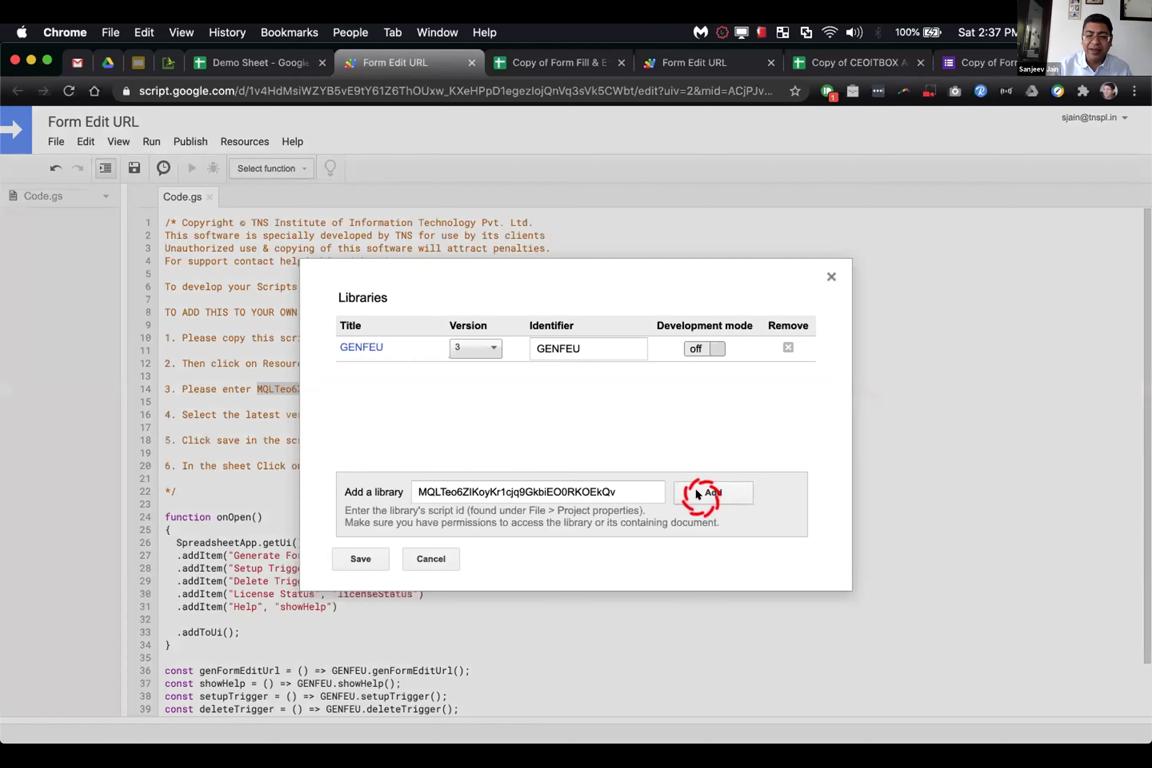
pyautogui.click(463, 372)
pyautogui.click(469, 425)
pyautogui.click(364, 559)
# Step: Remove the duplicate GENFEU entry so a single version 3 library remains, and save
pyautogui.click(787, 370)
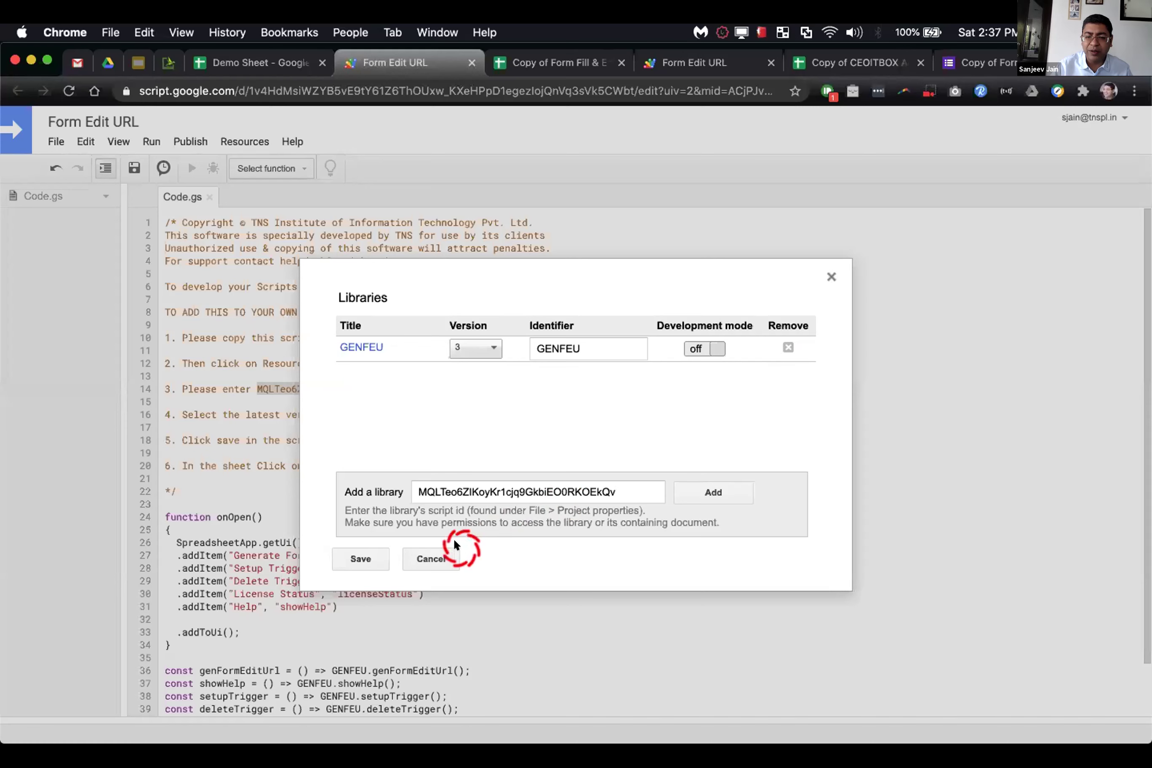
pyautogui.click(364, 563)
pyautogui.click(430, 557)
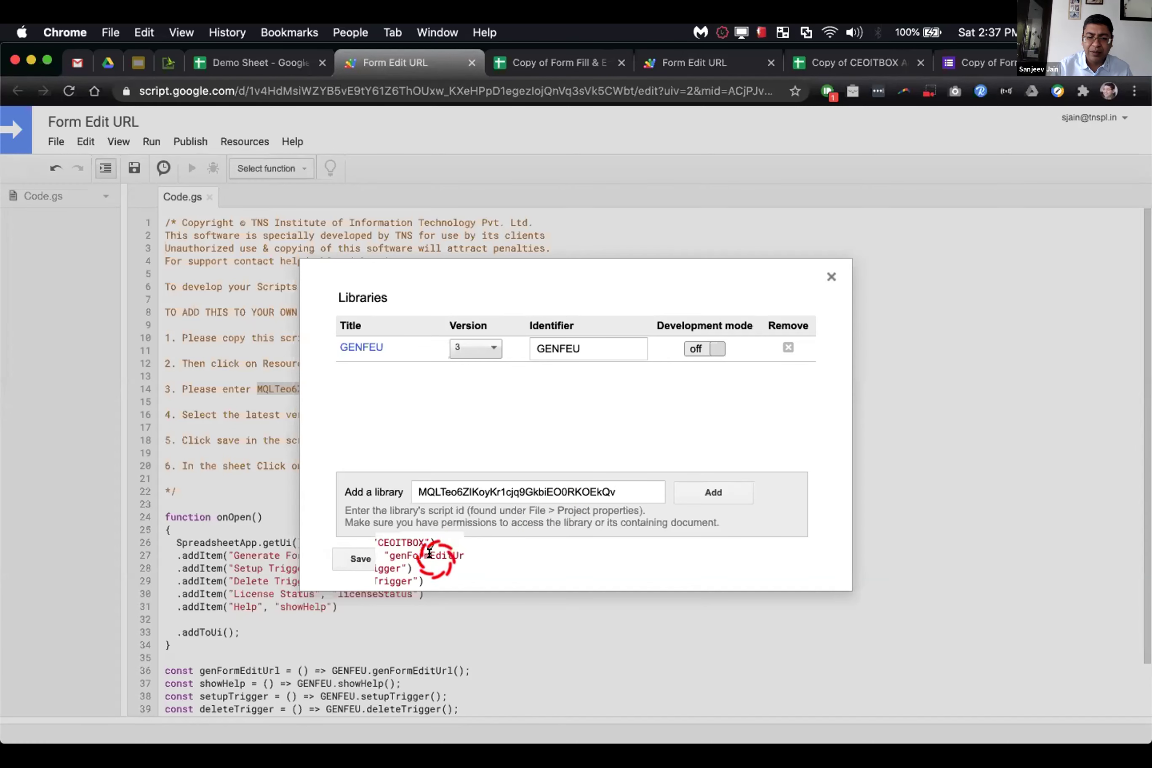
pyautogui.click(424, 350)
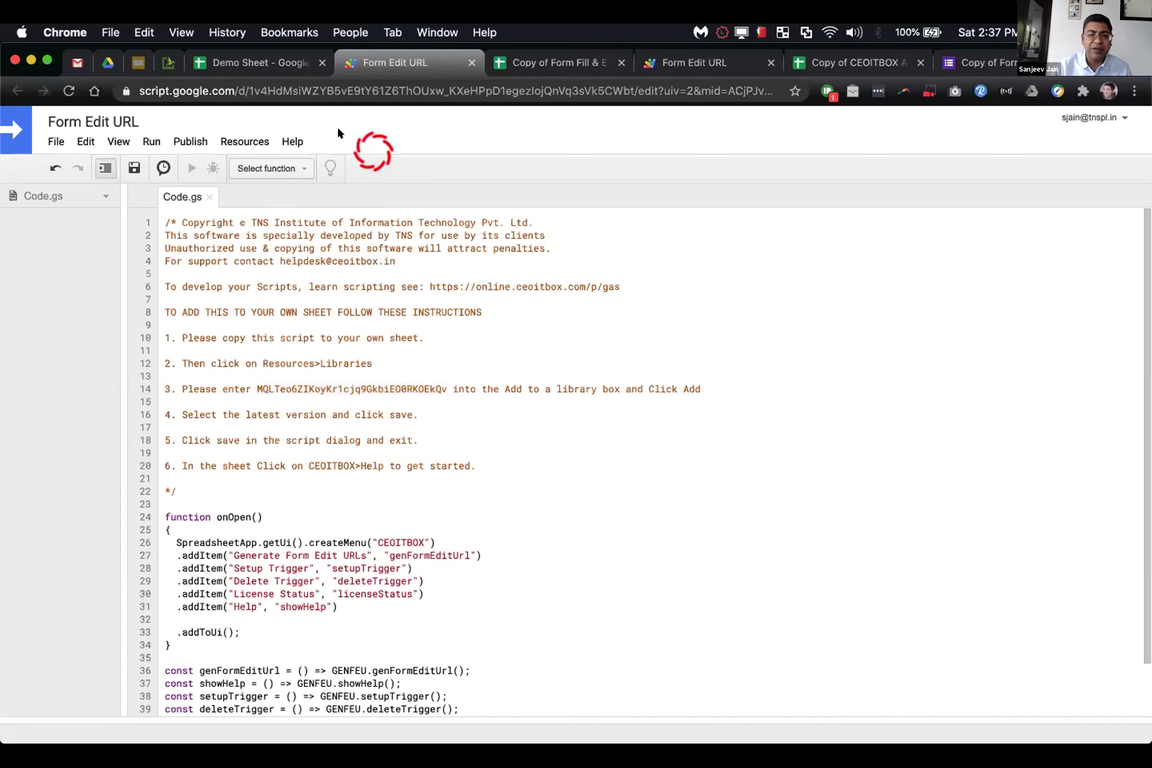
pyautogui.click(303, 62)
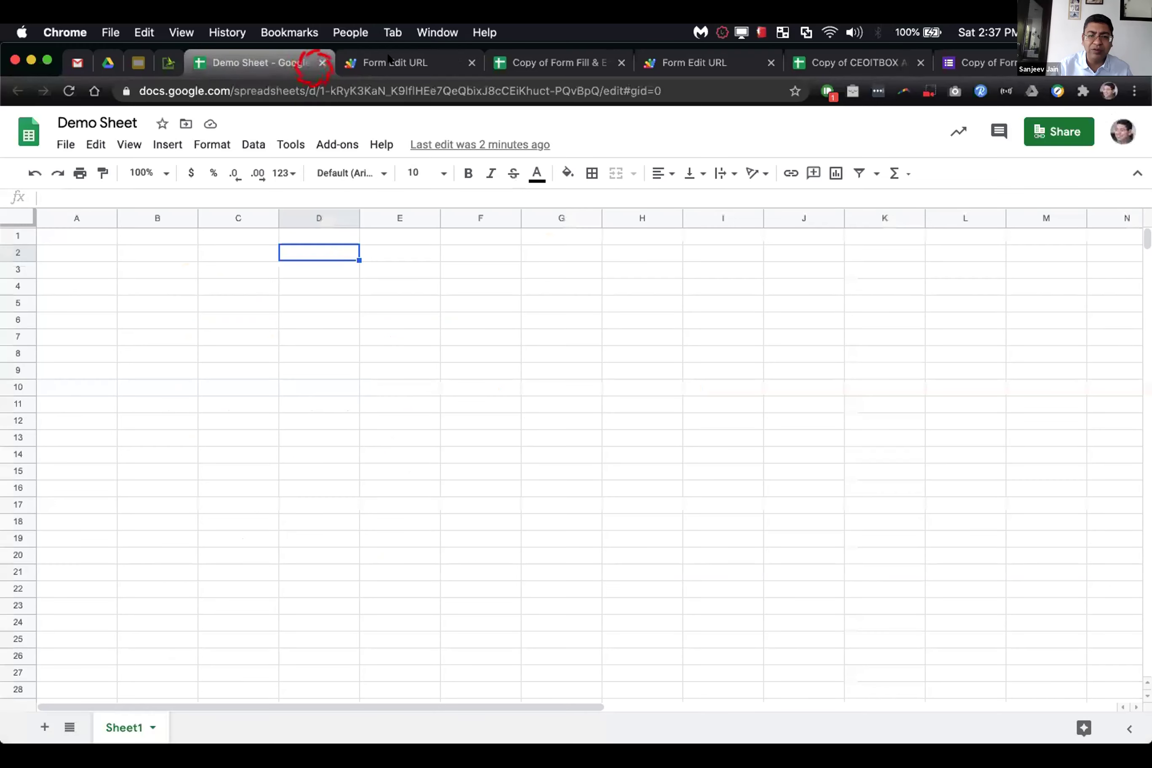
# Step: Close the extra Form Edit URL tab and reload Demo Sheet so the CEOITBOX menu loads
pyautogui.click(470, 62)
pyautogui.click(95, 91)
pyautogui.click(69, 87)
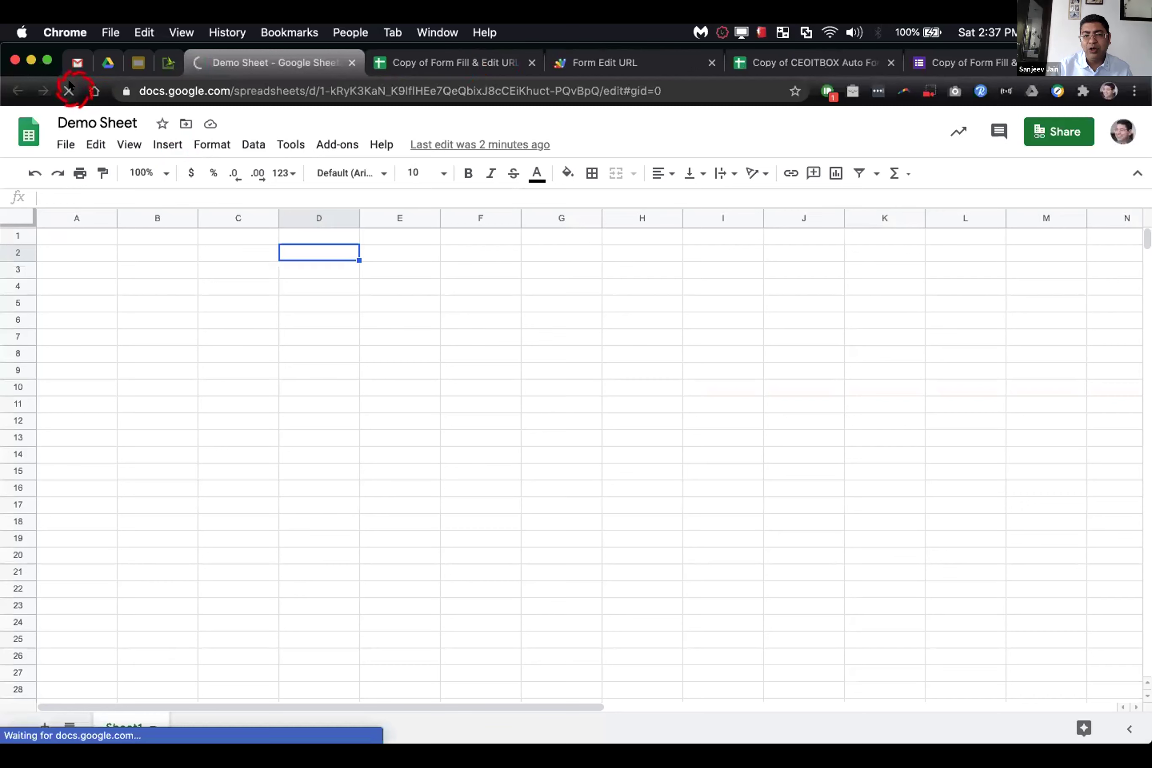
pyautogui.click(273, 131)
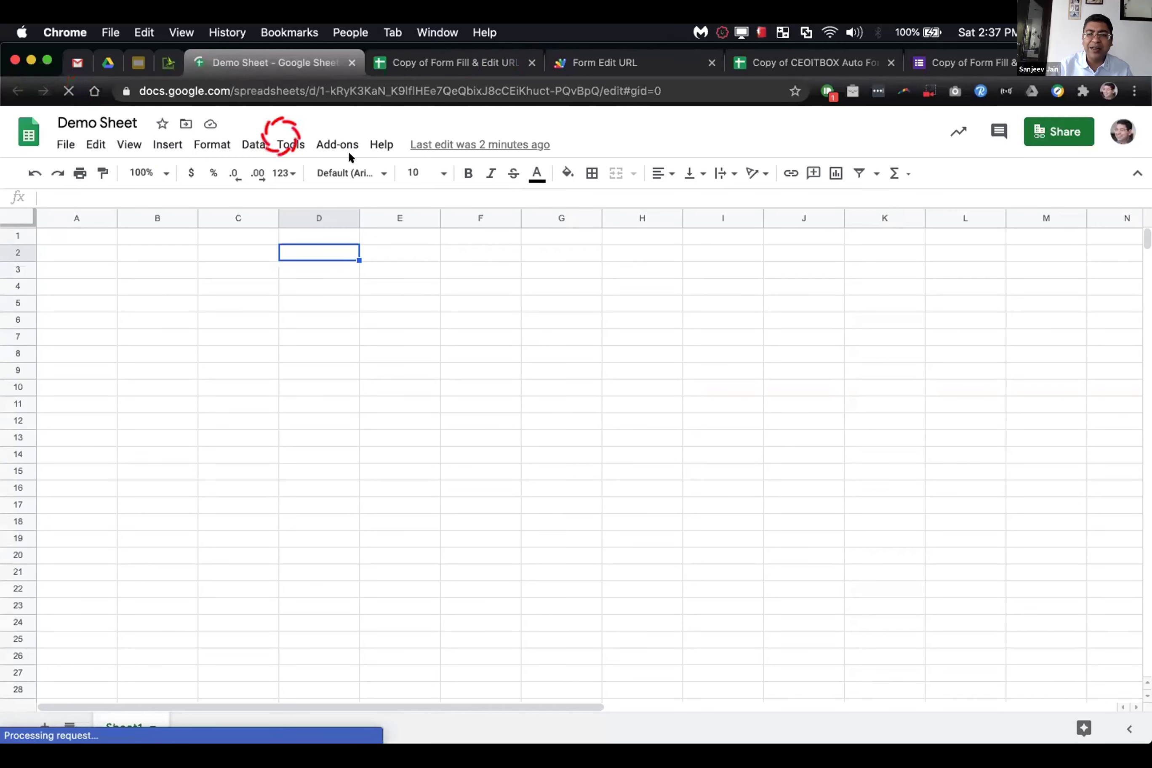
pyautogui.click(344, 169)
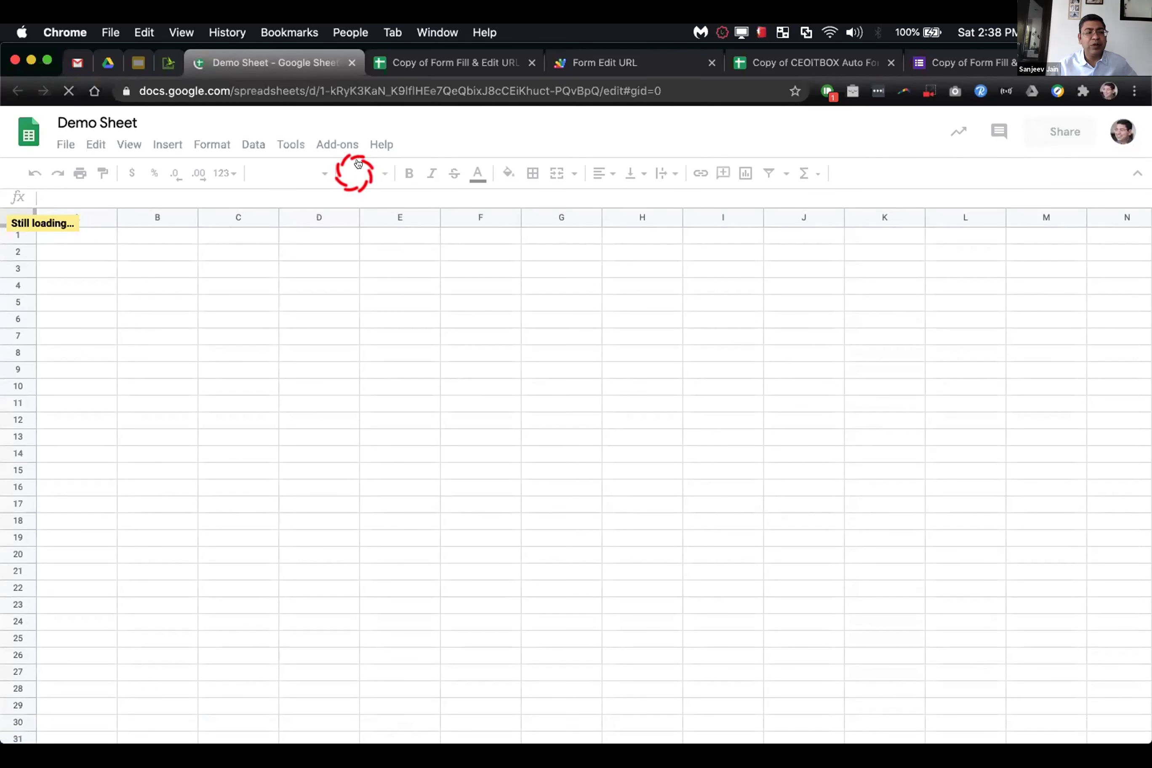
pyautogui.click(420, 145)
pyautogui.click(414, 246)
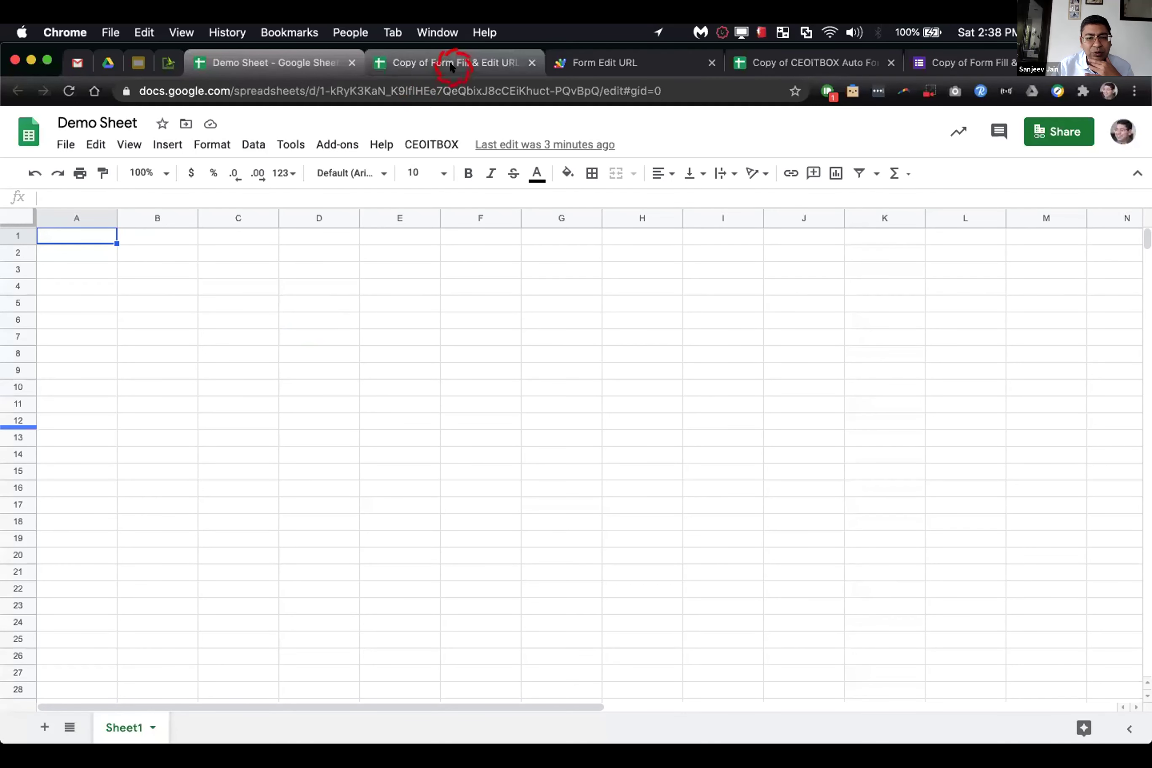
# Step: Open Demo Sheet's CEOITBOX menu showing Generate Form Edit URLs, Setup Trigger, License Status and Help
pyautogui.click(430, 143)
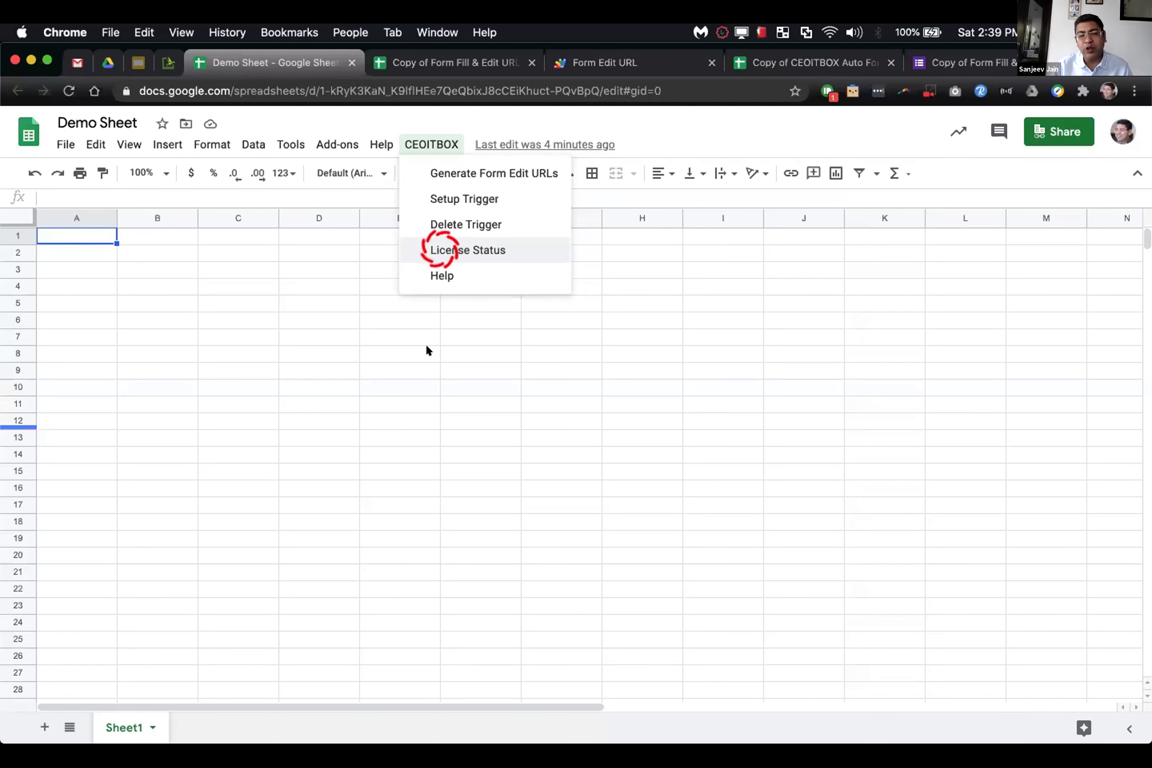
# Step: Close the CEOITBOX menu, reopen it, and close it again on the blank Demo Sheet
pyautogui.click(414, 371)
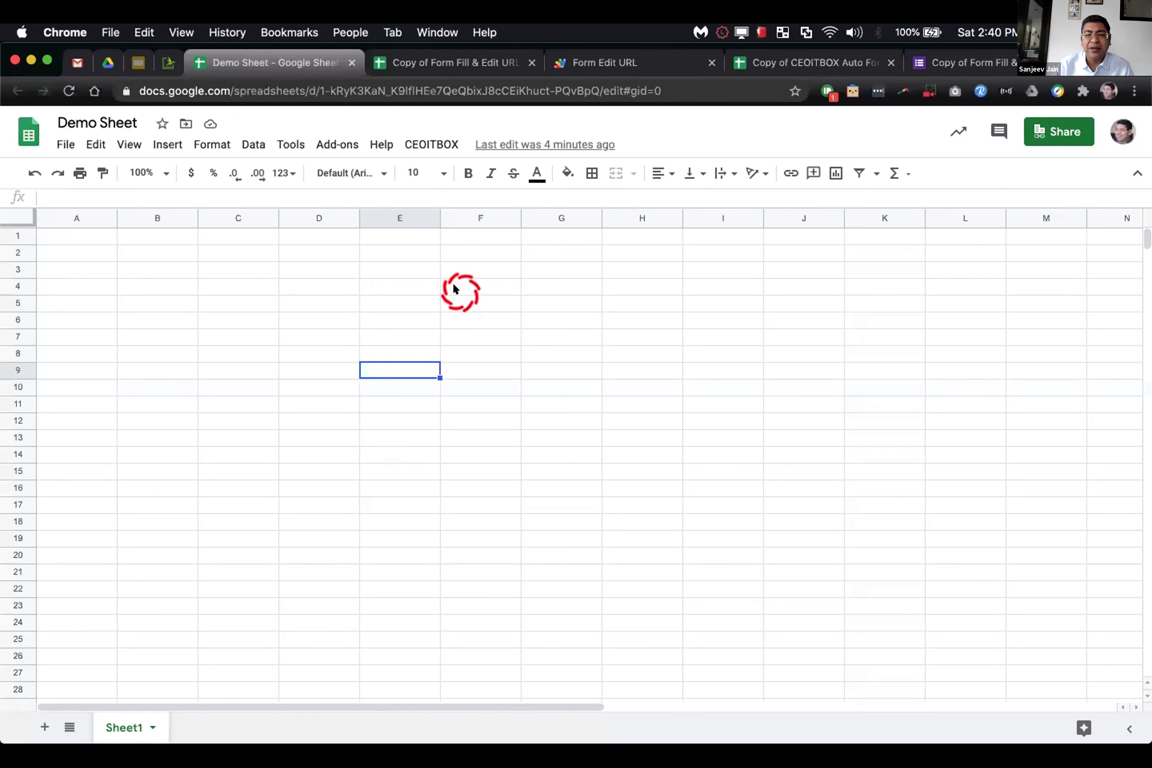
pyautogui.click(443, 140)
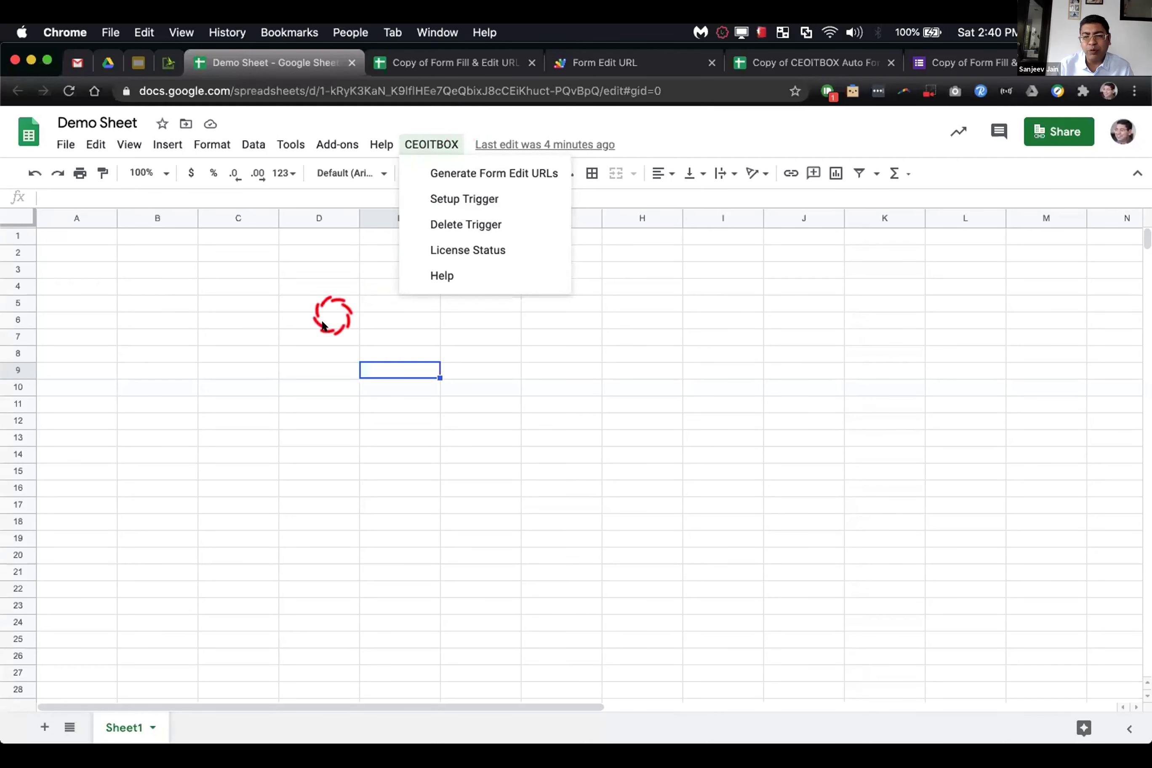
pyautogui.click(352, 284)
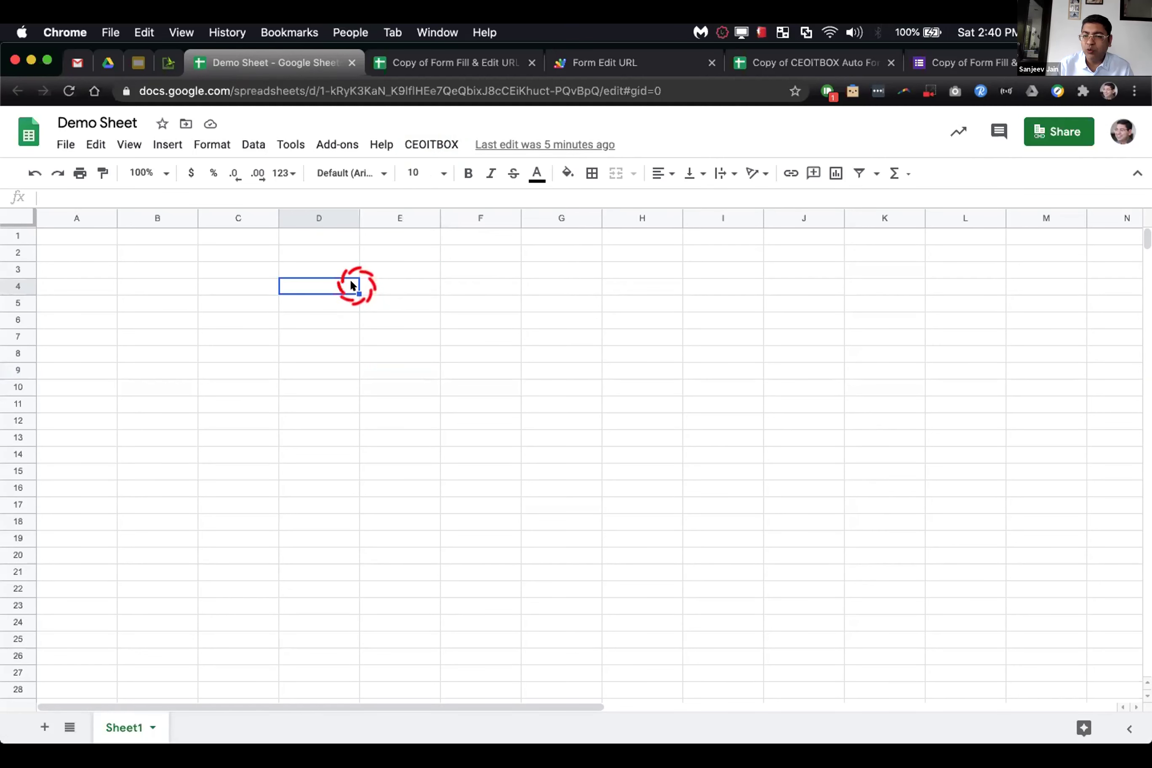
pyautogui.click(488, 55)
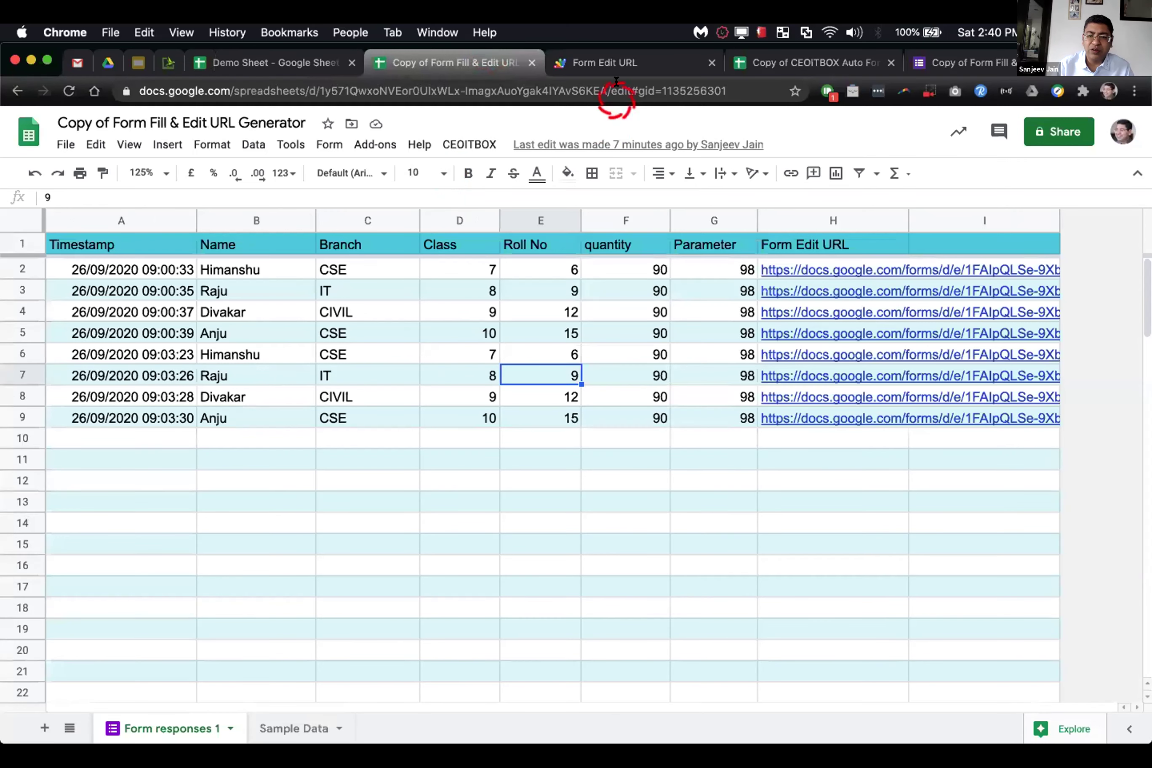
# Step: Close the Form Edit URL script tab, check the URL Generator's CEOITBOX menu, then return to Auto Form Filler
pyautogui.click(710, 62)
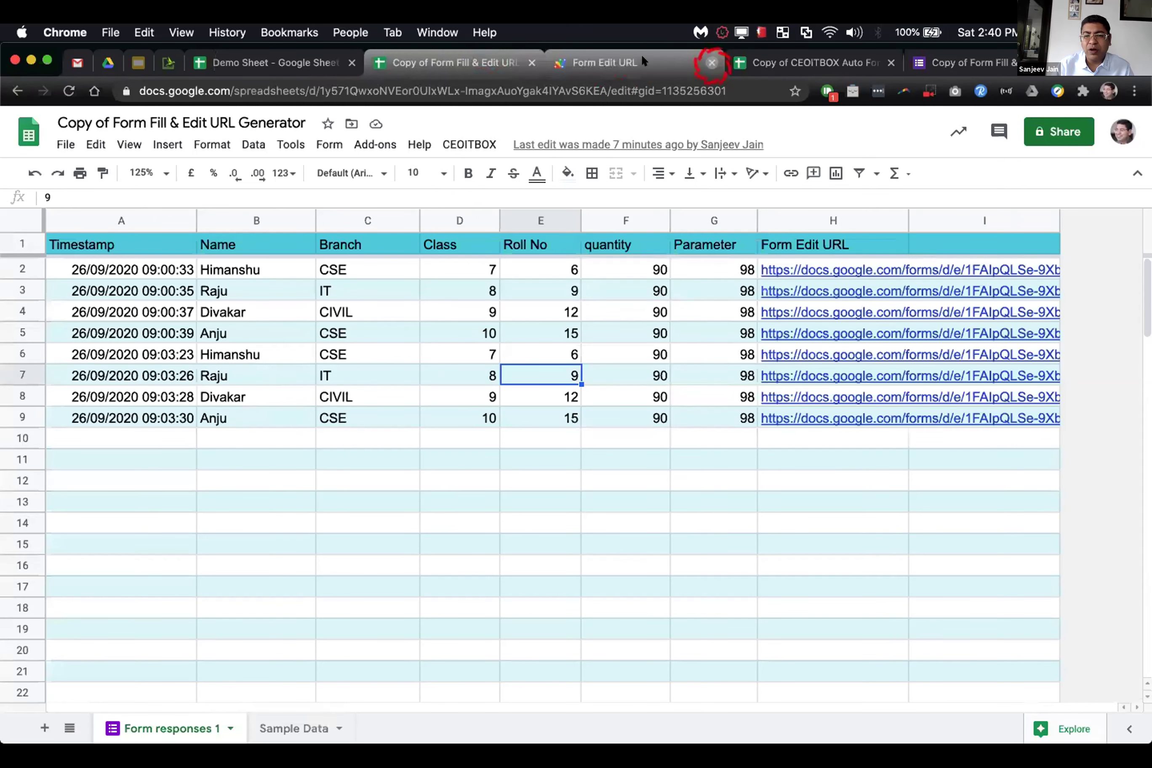
pyautogui.click(640, 55)
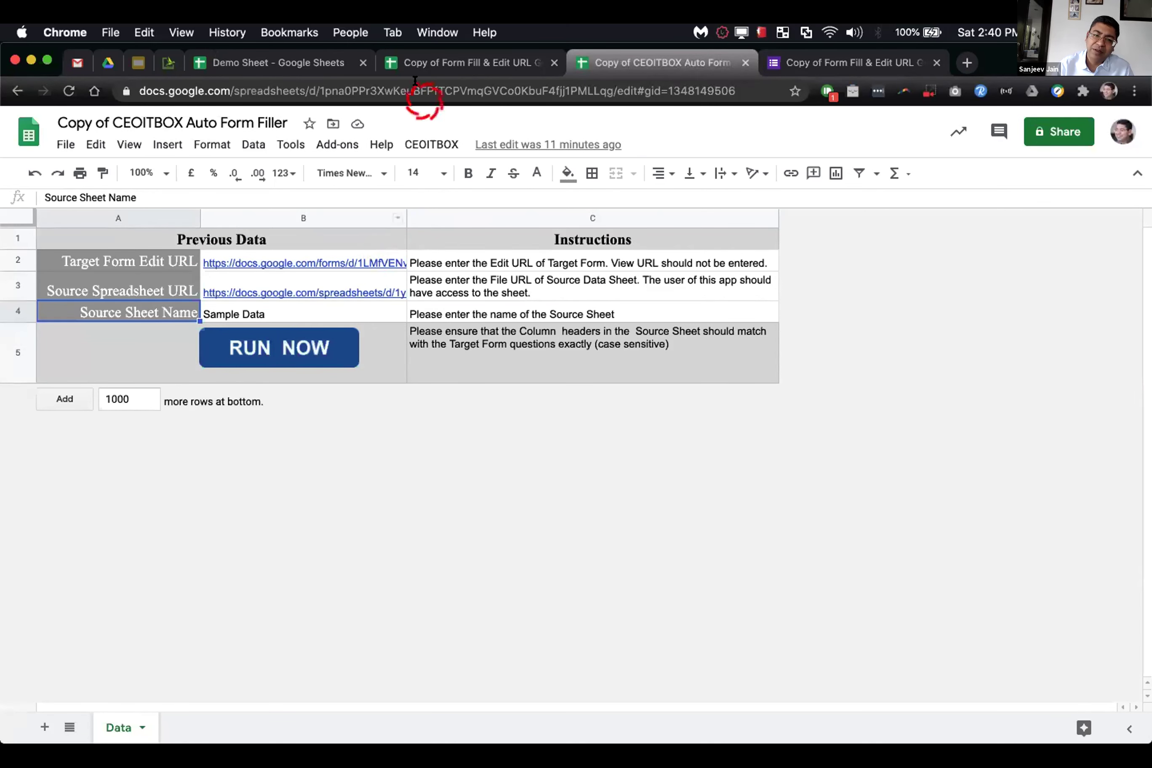
pyautogui.click(411, 61)
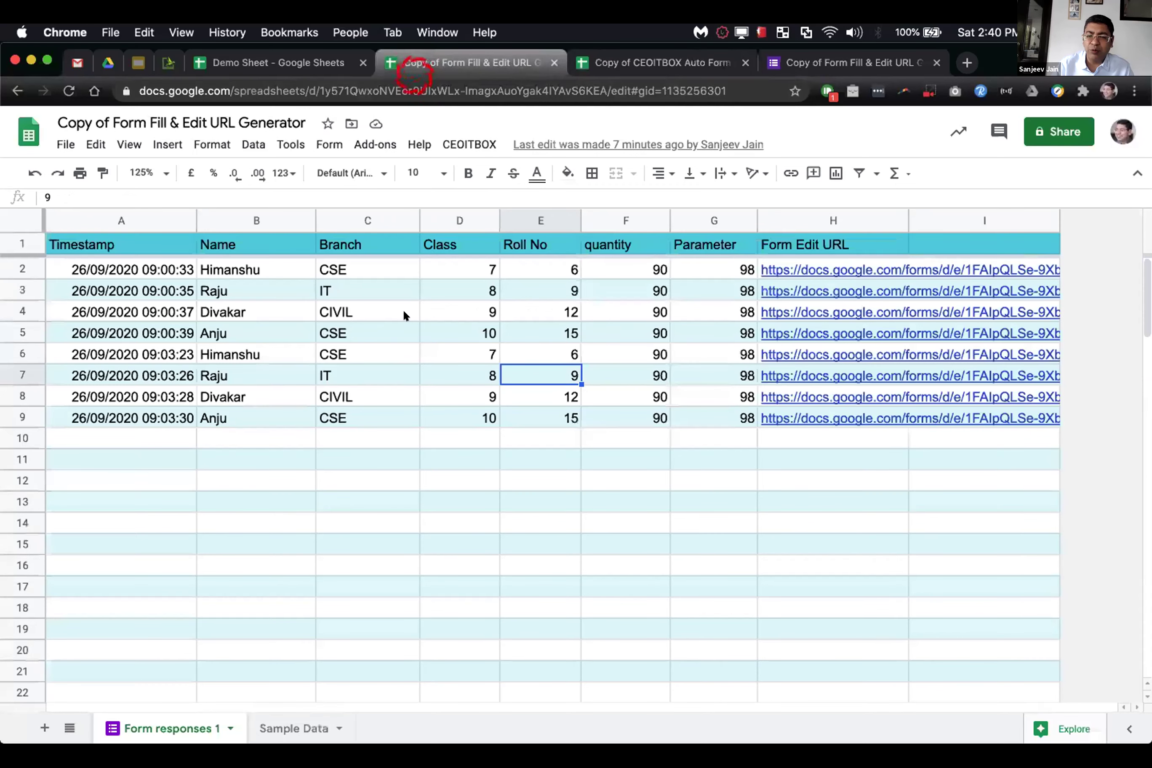
pyautogui.click(457, 143)
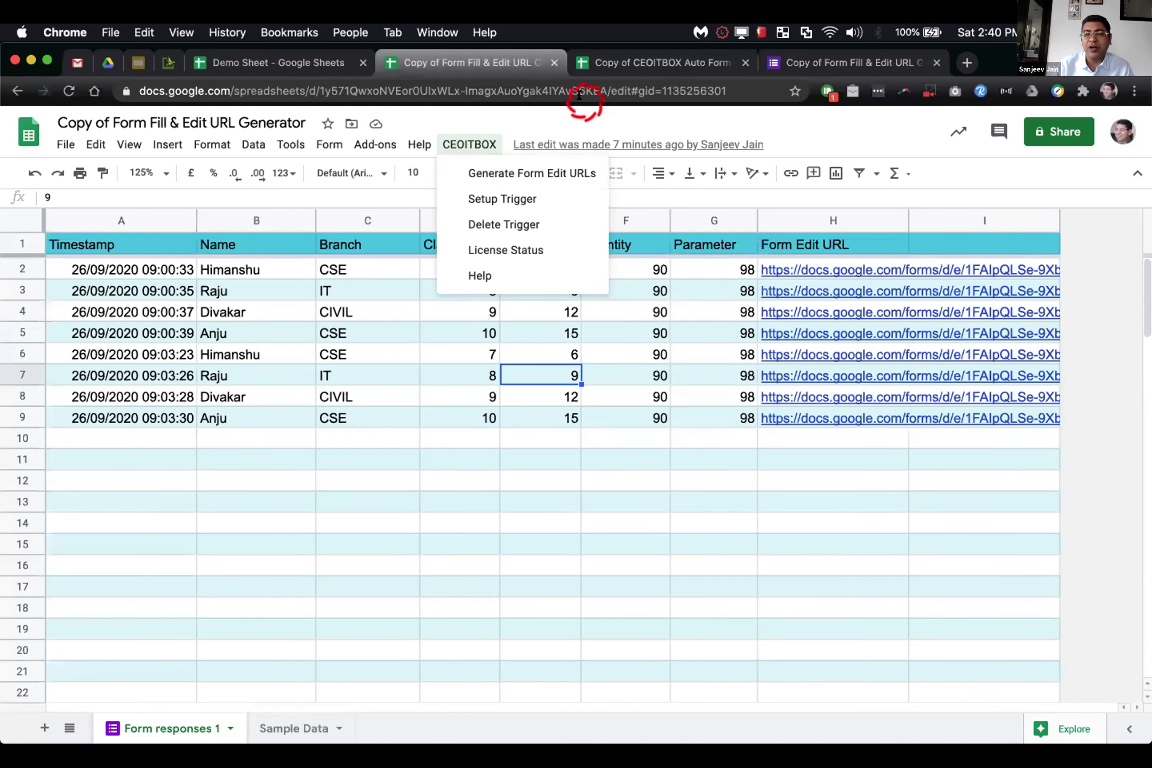
pyautogui.click(605, 64)
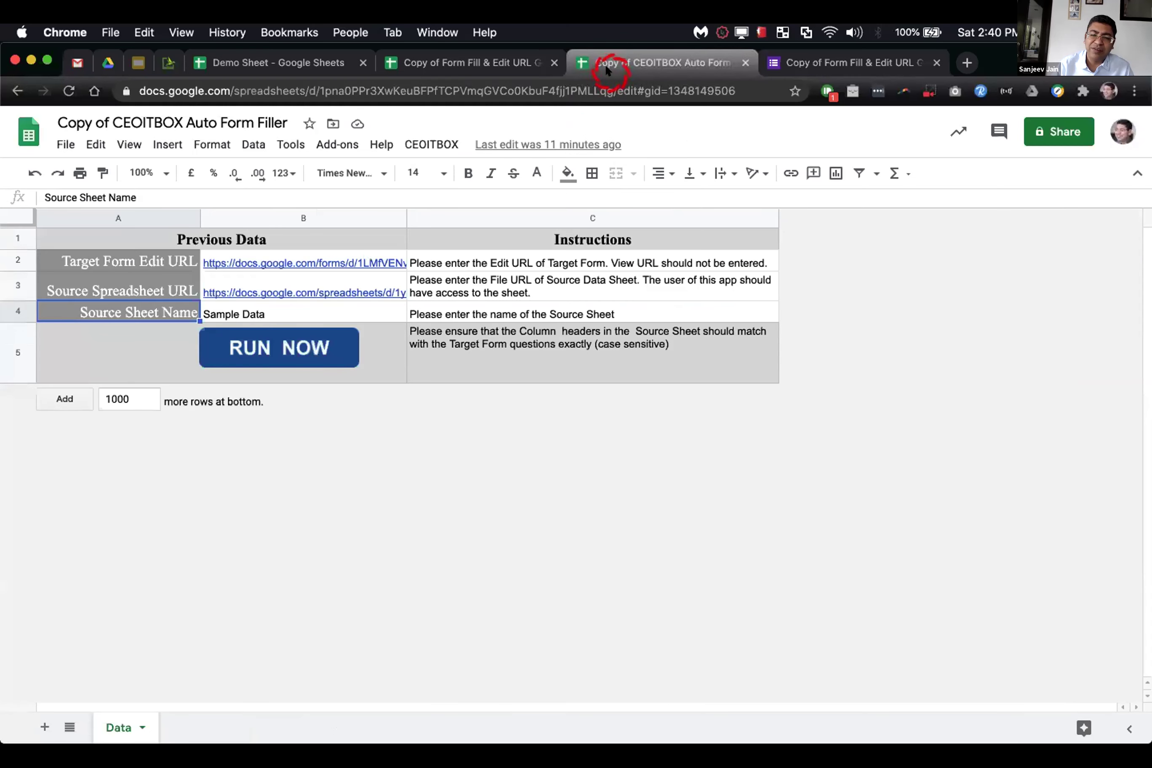